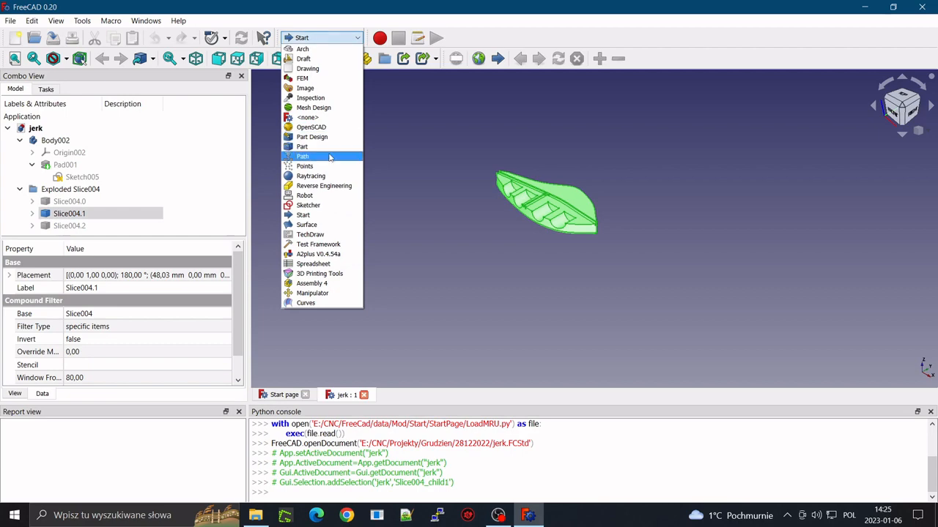
Switch to the Path workbench and create a job for the Slice004.1 solid without a template
click(324, 155)
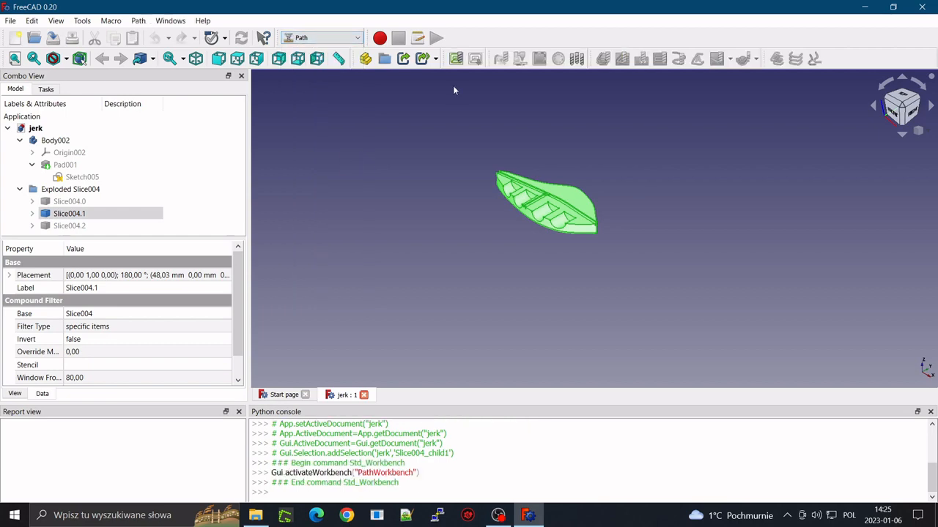
click(455, 59)
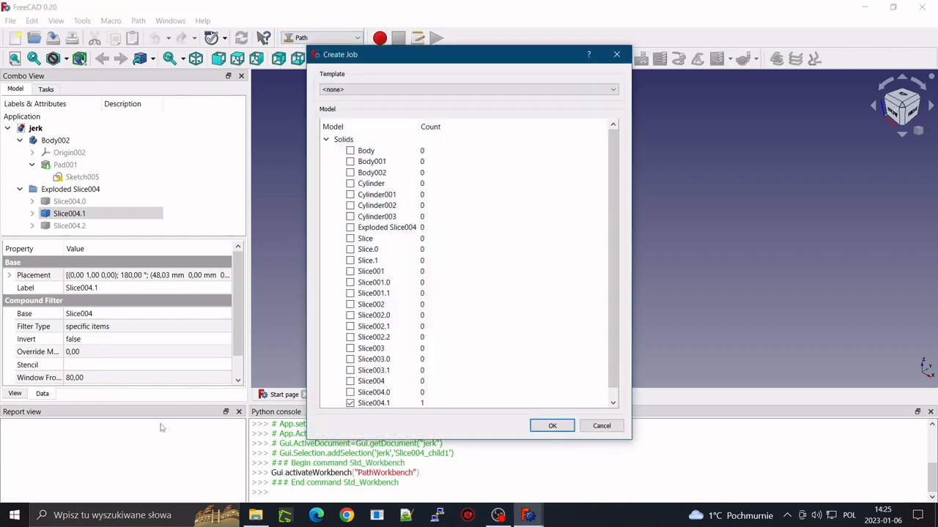
click(553, 425)
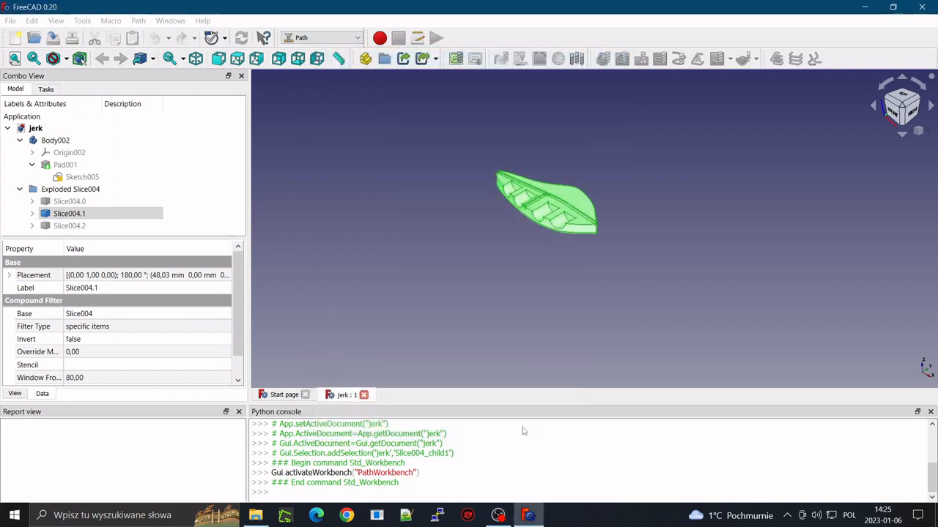
Set the job's output post processor to mach3_mach4
click(37, 158)
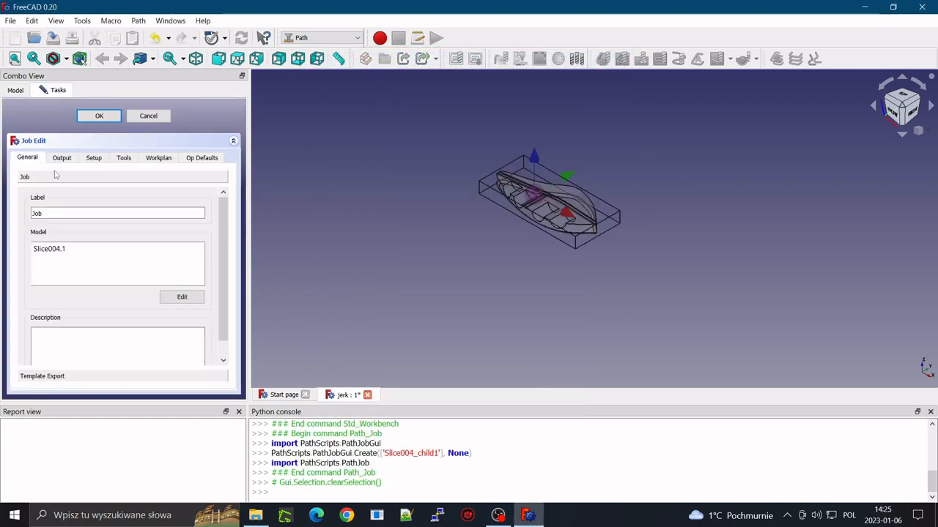
click(62, 158)
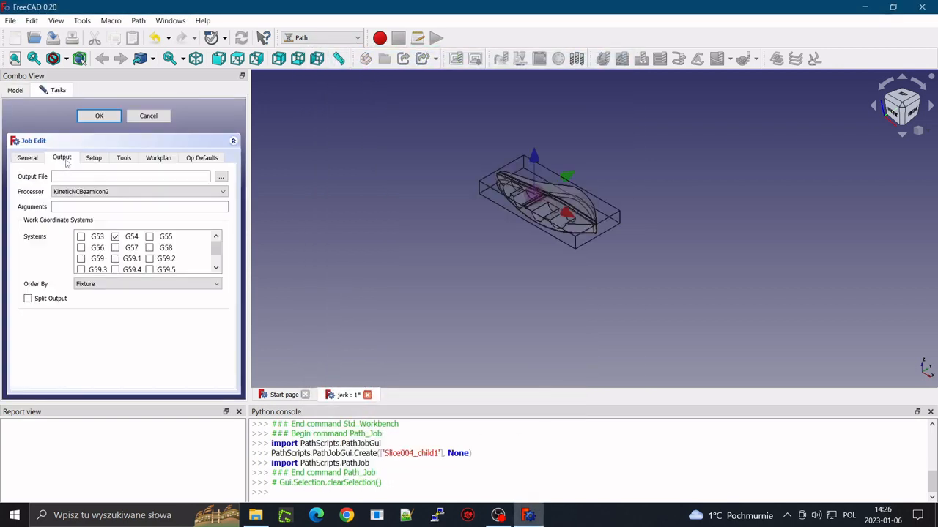
click(79, 192)
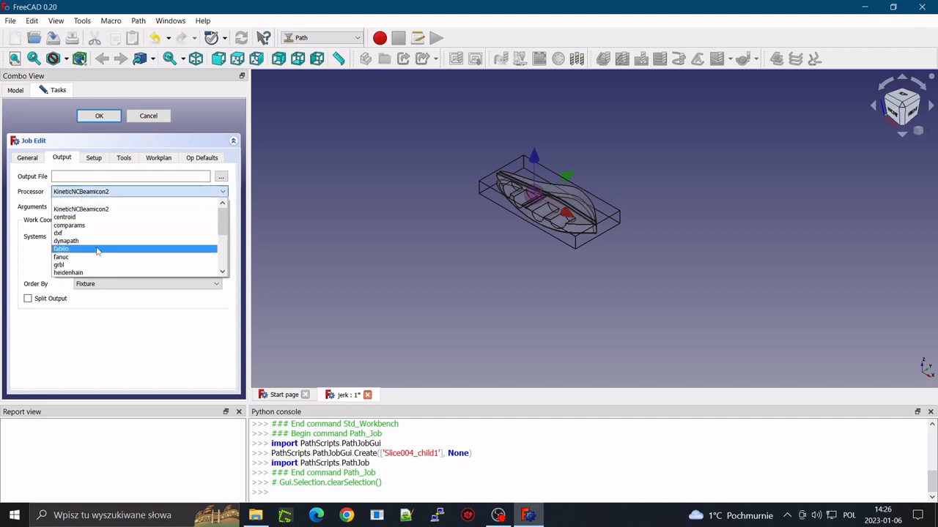
scroll(108, 251, down, 2)
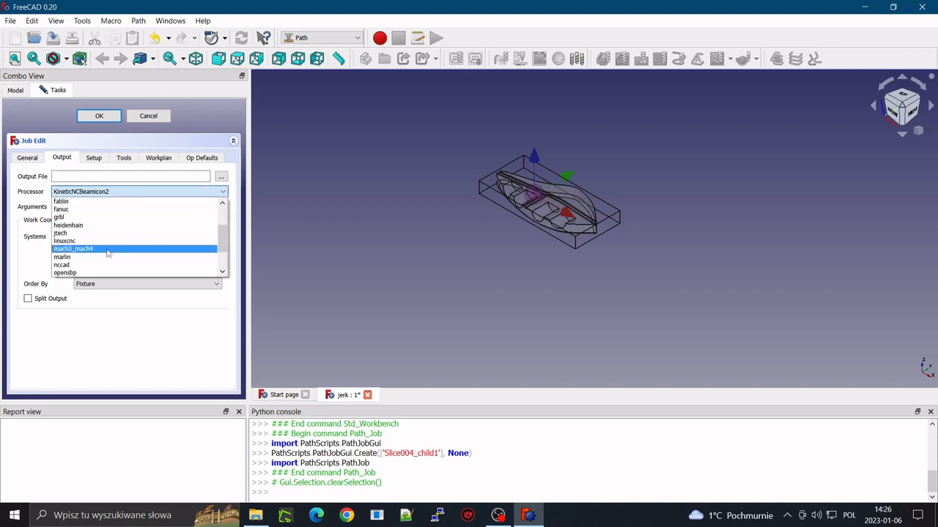
click(108, 249)
Add the 2mm_Endmill.fctb tool bit to the job's tools
click(100, 159)
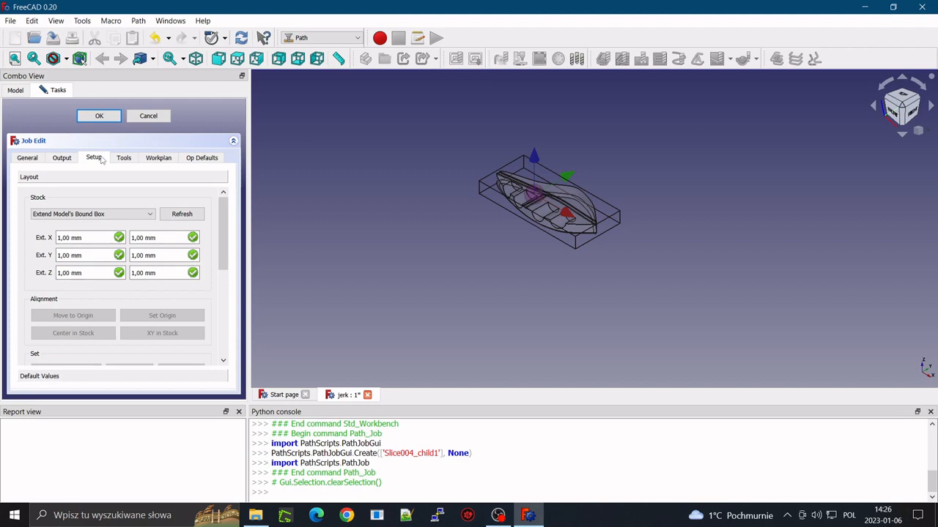
click(124, 159)
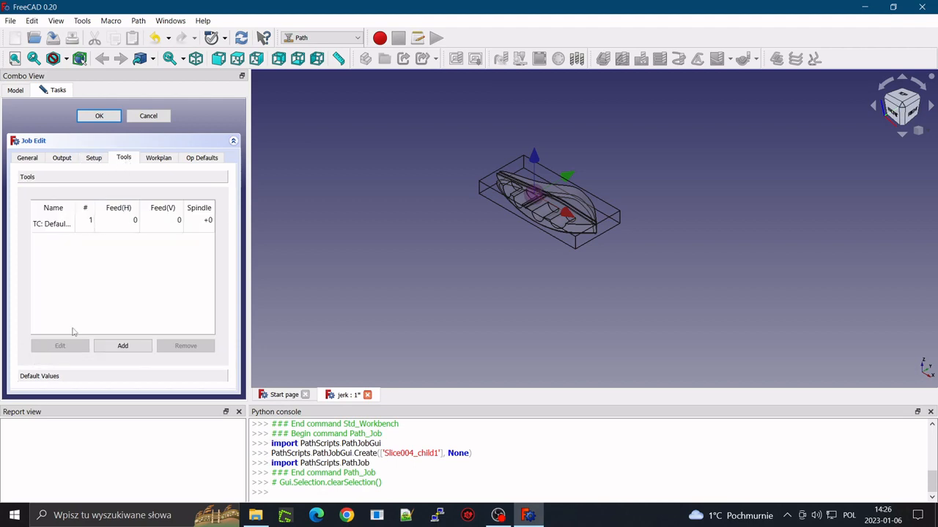
click(119, 348)
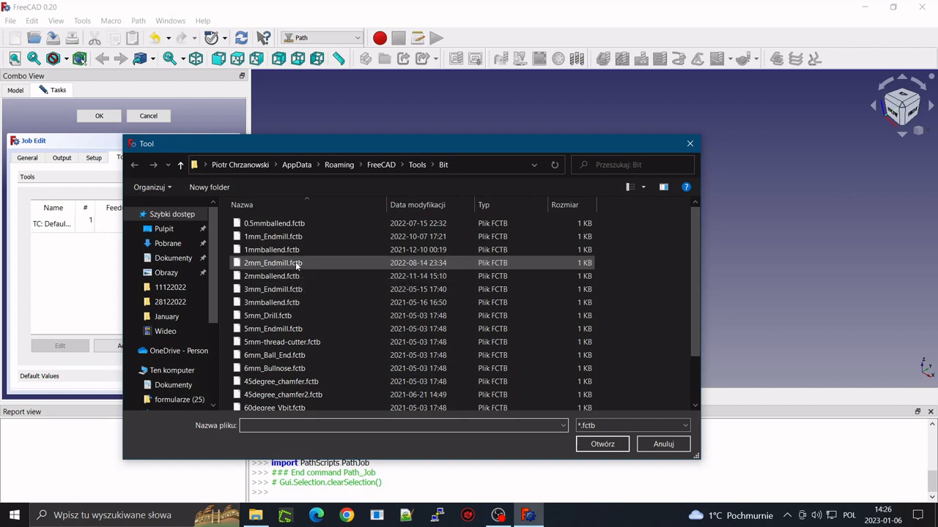
double_click(297, 265)
Add the 6mm_Ball_End.fctb tool bit to the job and remove the default tool controller
click(121, 347)
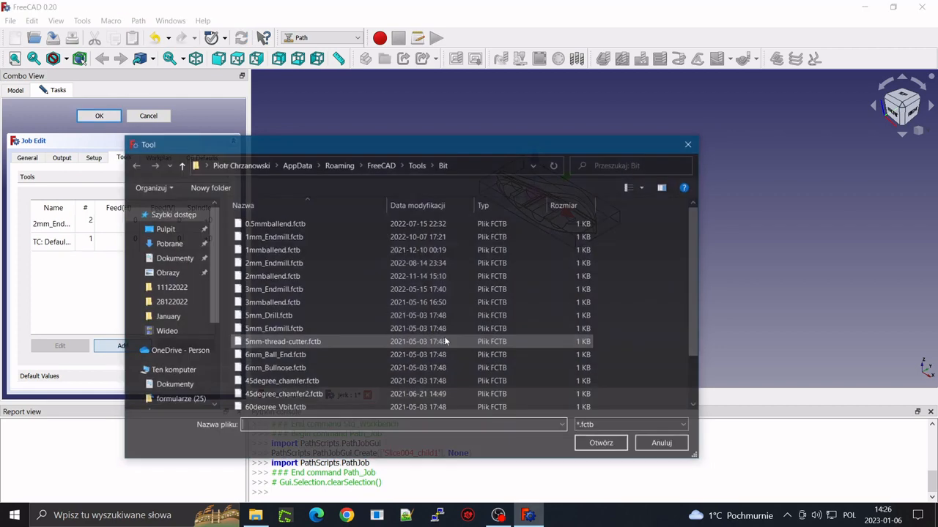
scroll(374, 359, down, 2)
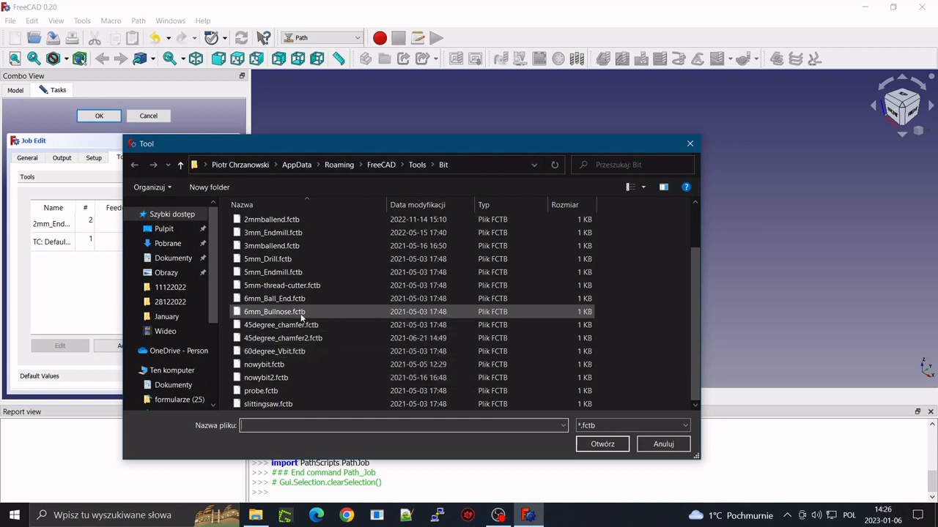
double_click(317, 298)
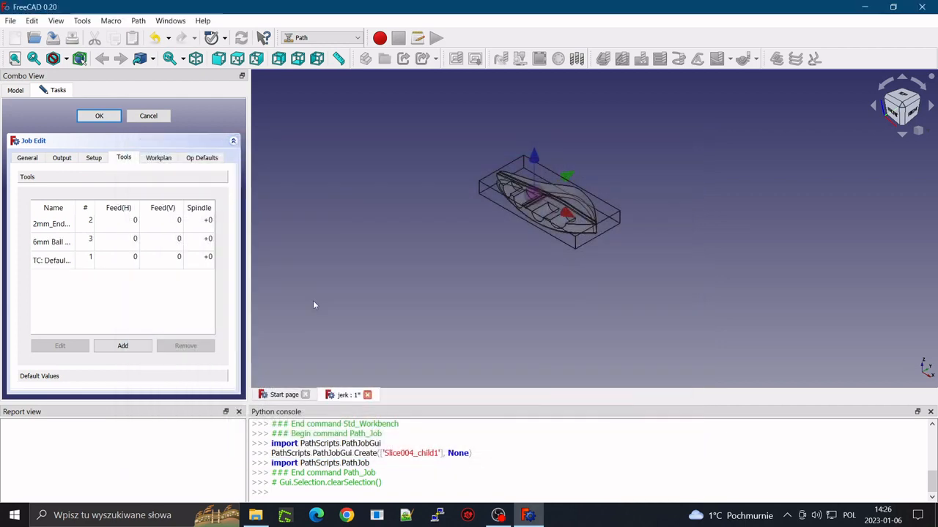
click(63, 264)
click(185, 346)
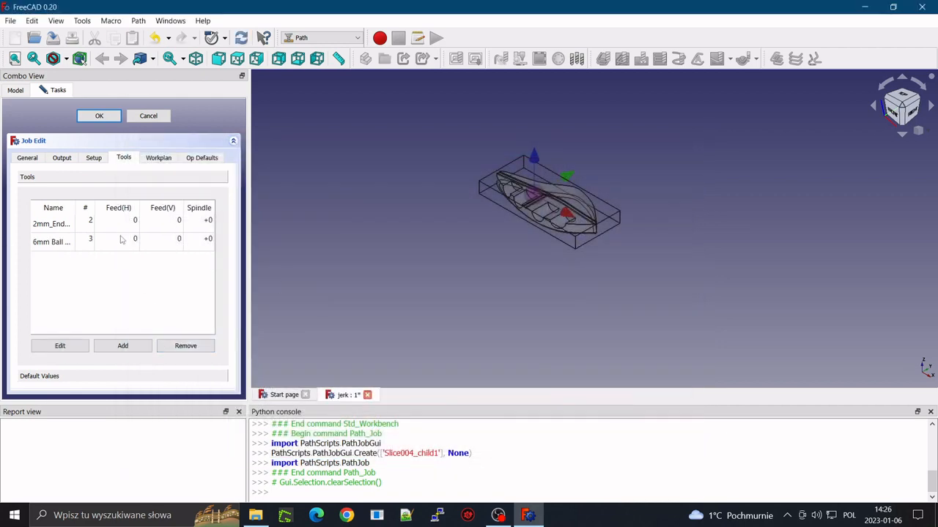
Set the horizontal feed to 10 and the vertical feed to 4 for both the 2 mm end mill and the 6 mm ball end
double_click(121, 236)
text(10)
double_click(119, 222)
text(10)
double_click(166, 223)
text(4)
double_click(170, 242)
text(4)
Set the spindle speed of both tools to 10000
click(198, 229)
double_click(198, 229)
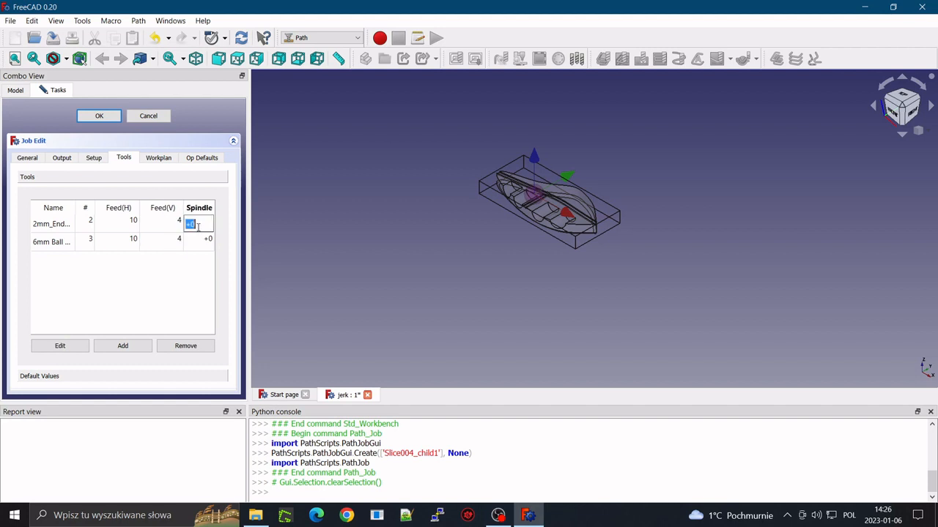
text(10000)
click(196, 247)
double_click(197, 247)
text(10000)
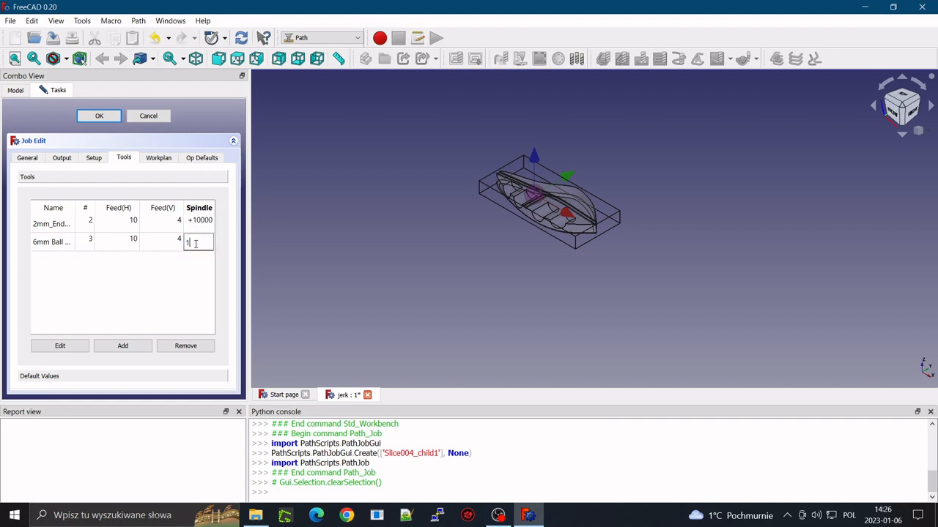
click(187, 287)
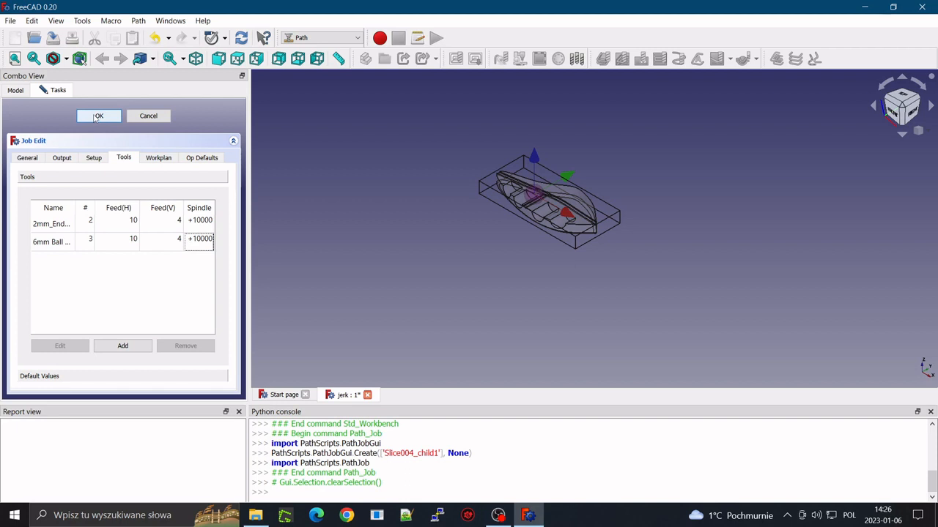
Export the job settings without the stock as a template, overwriting the existing job_template_jerk file
click(31, 163)
scroll(230, 256, down, 2)
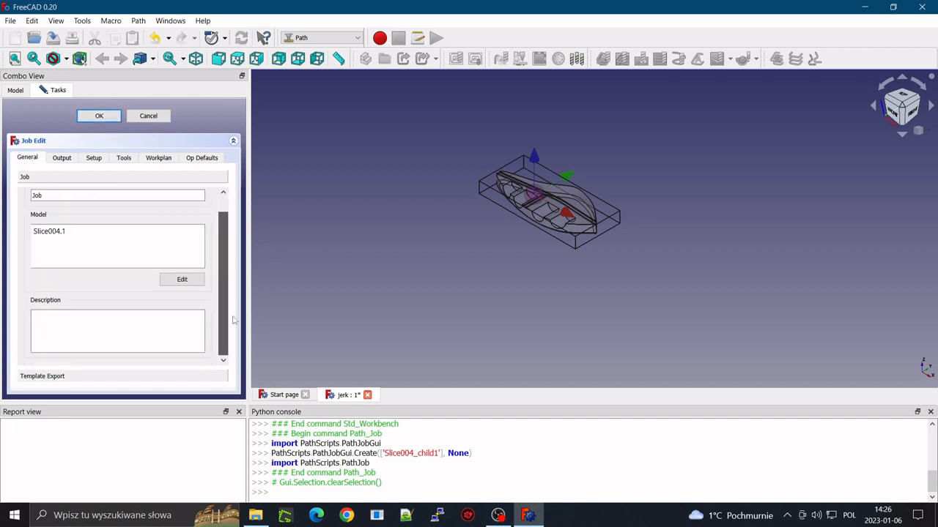
click(194, 376)
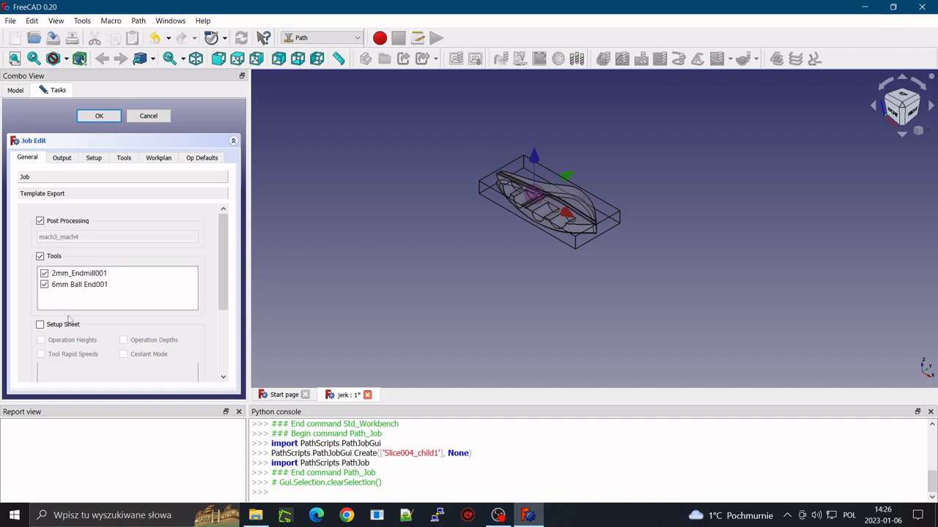
drag(222, 299, 222, 362)
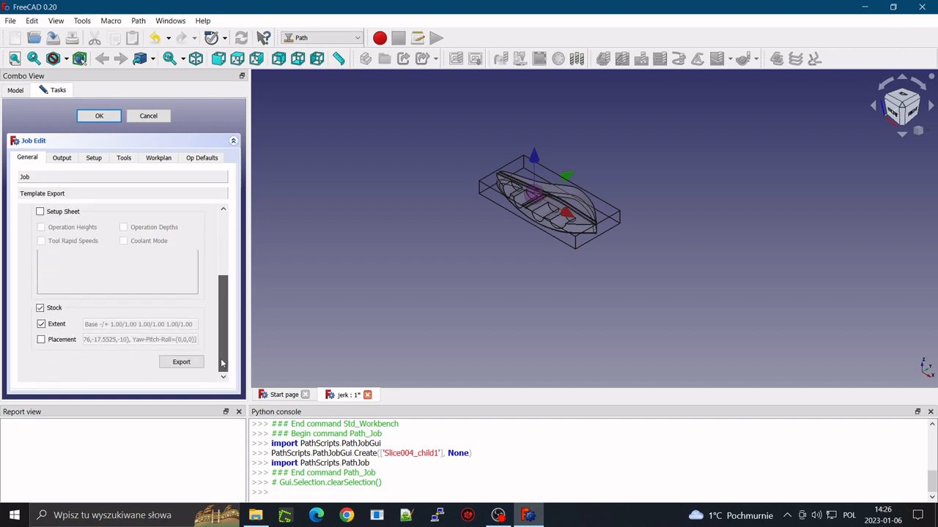
click(41, 310)
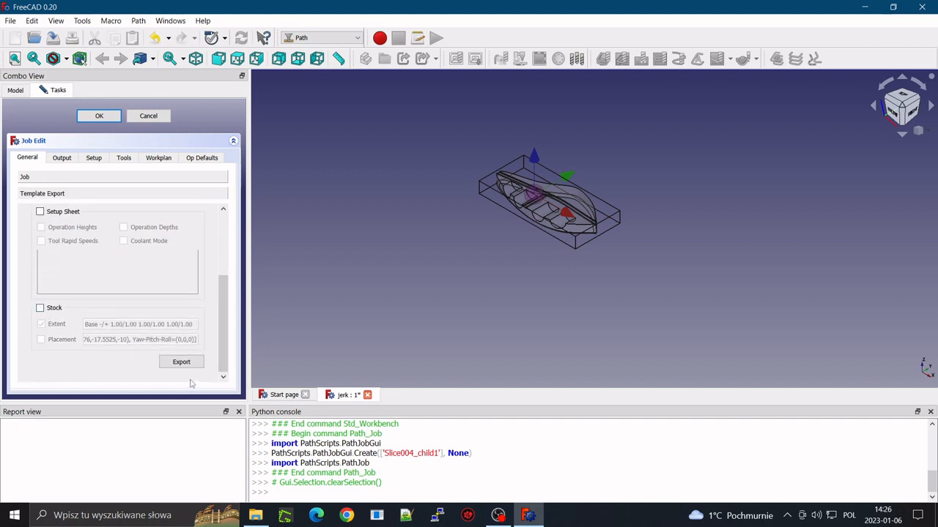
click(181, 362)
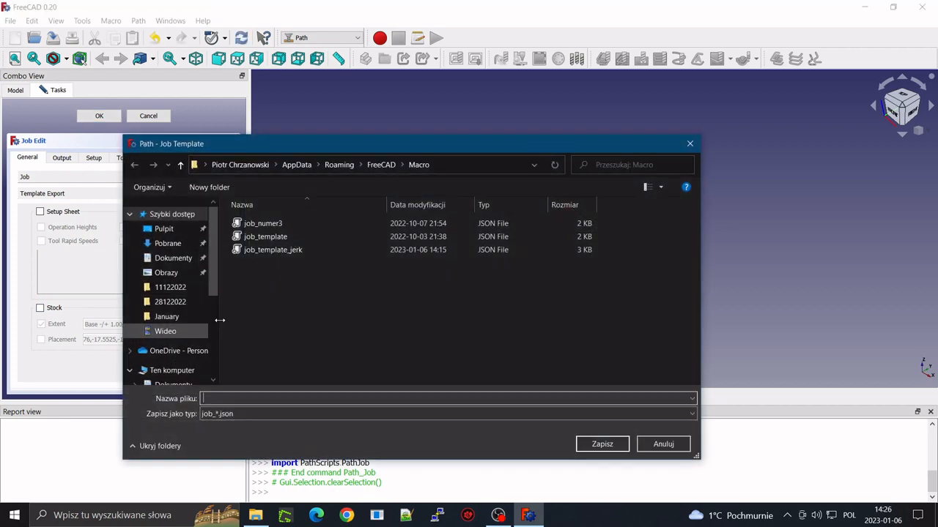
click(354, 252)
click(605, 445)
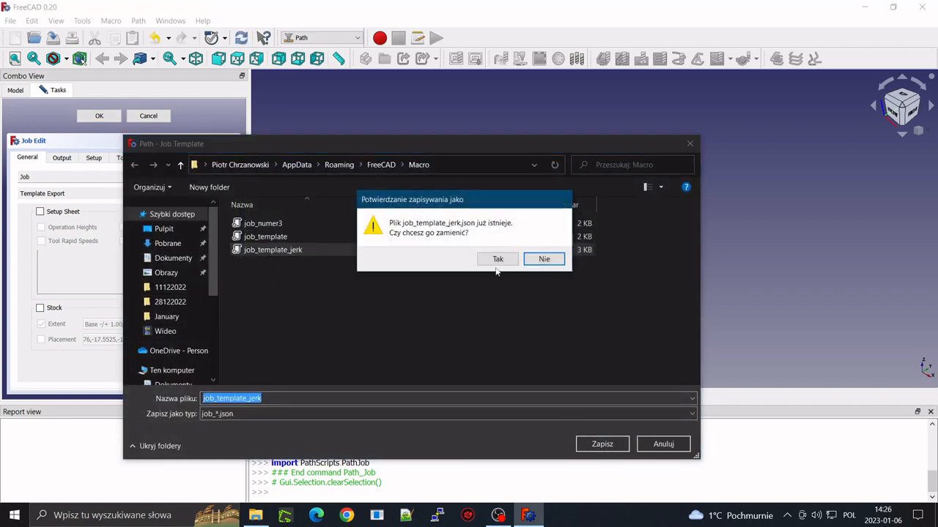
click(497, 260)
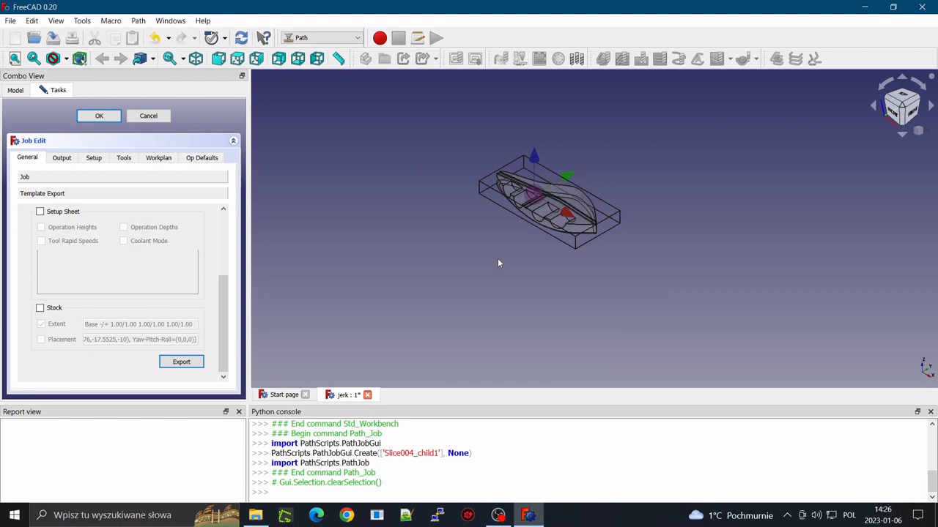
Set the job's stock to the existing solid Body002
click(93, 158)
scroll(647, 173, up, 3)
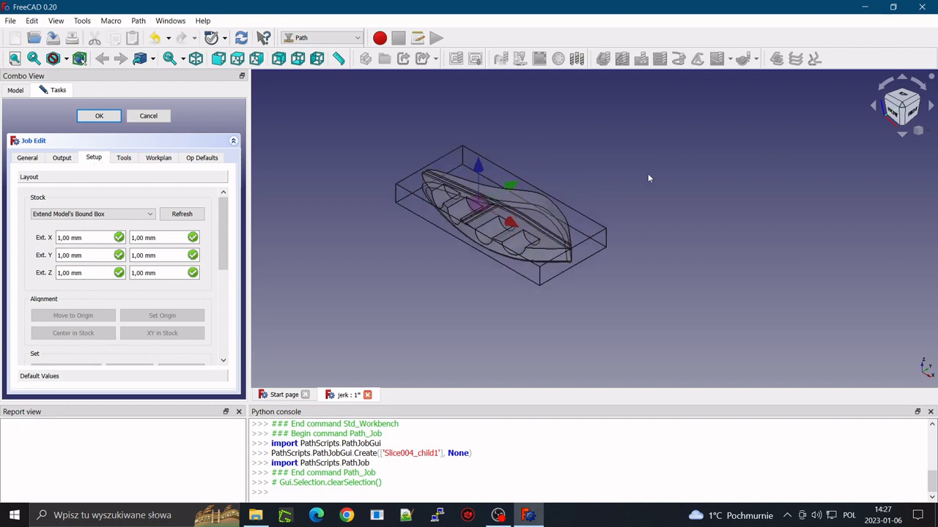
click(79, 214)
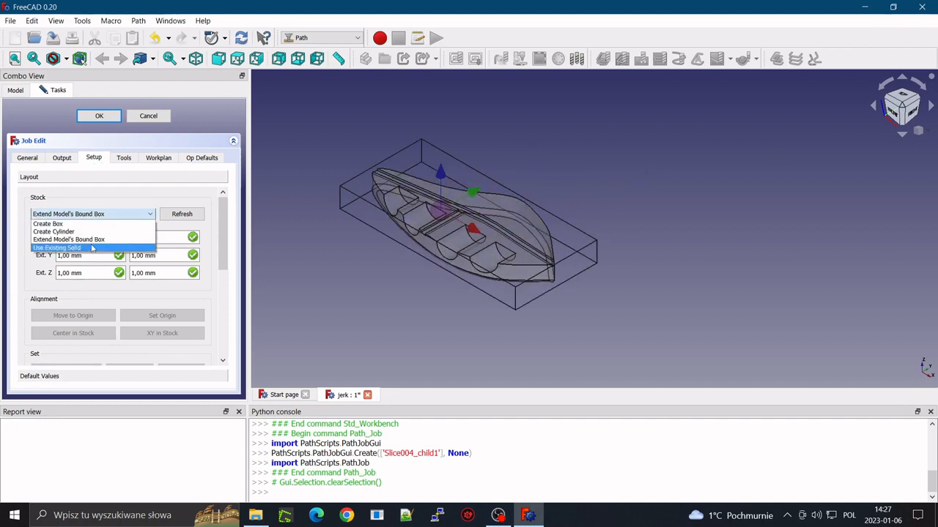
click(92, 248)
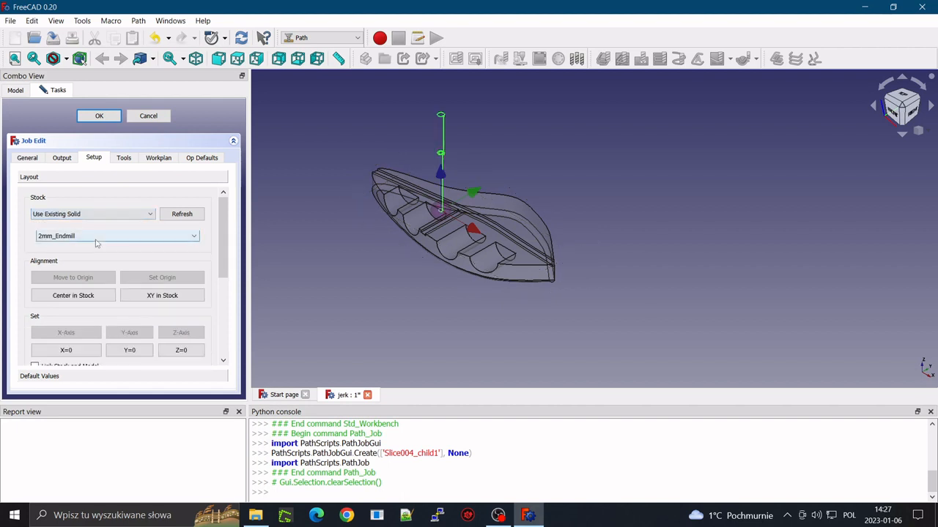
click(99, 237)
click(101, 294)
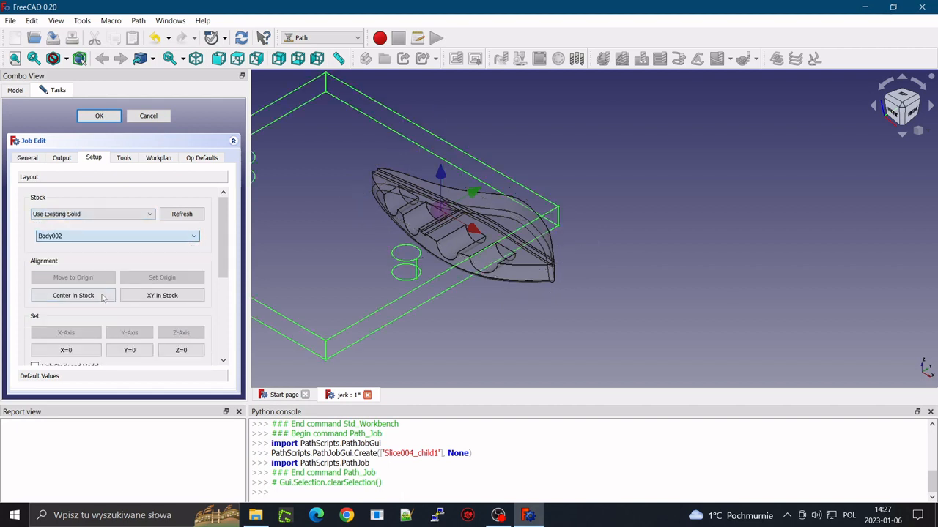
Place the model's X and Y zero at the inner corner vertex of its middle groove
scroll(462, 249, up, 8)
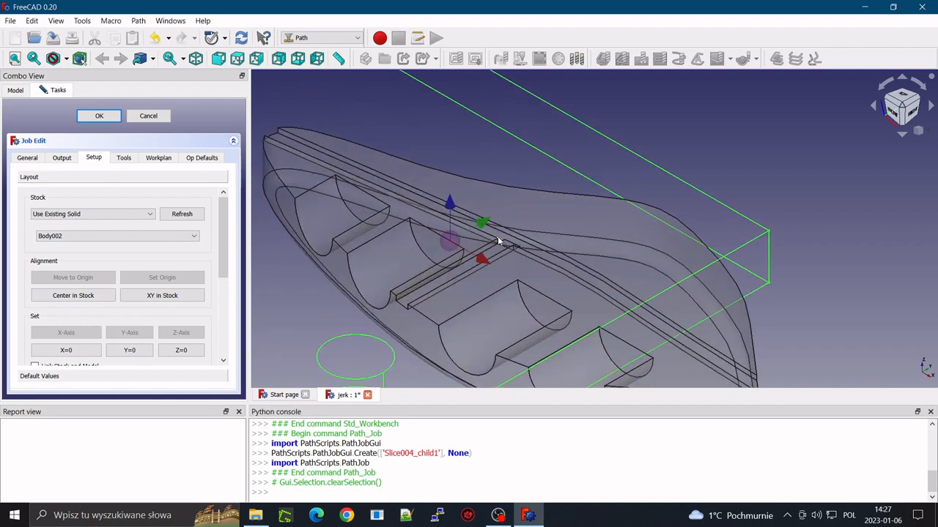
click(497, 235)
scroll(162, 277, down, 2)
scroll(420, 295, down, 5)
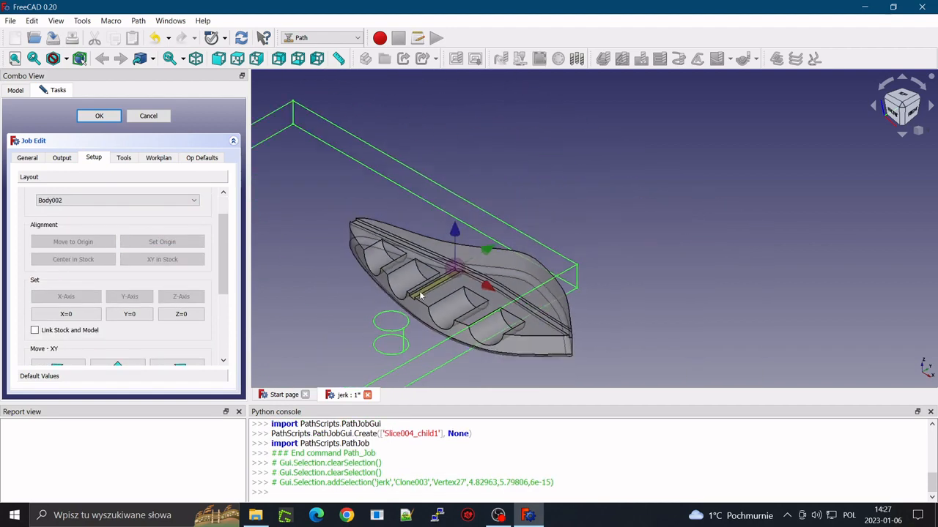
Place the upper corner vertex of the stock plate nearest negative X and Y at X=0 and Y=0
scroll(412, 289, down, 7)
scroll(304, 280, up, 5)
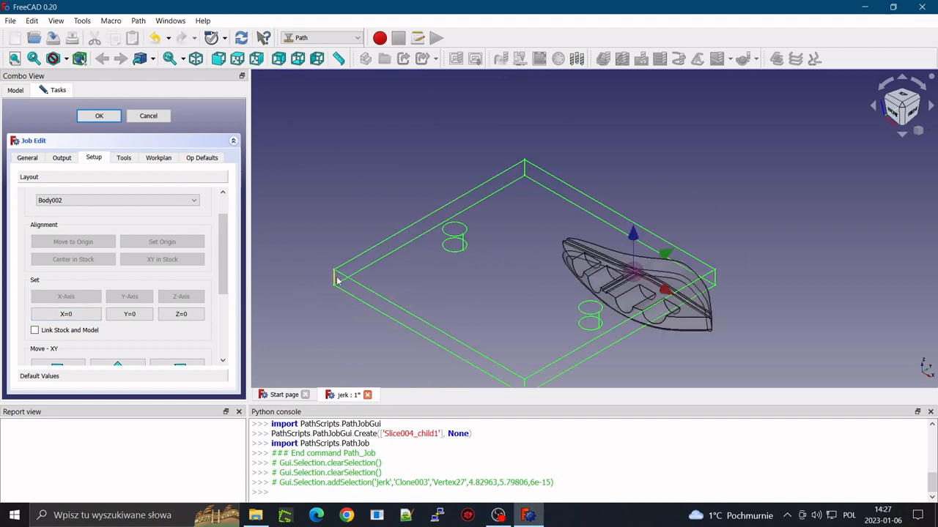
scroll(337, 281, up, 5)
click(332, 267)
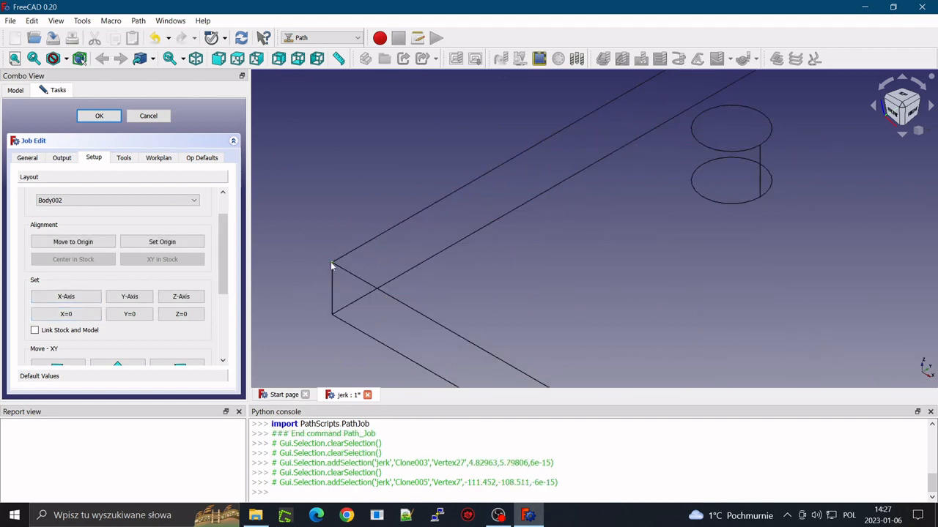
click(92, 314)
click(136, 317)
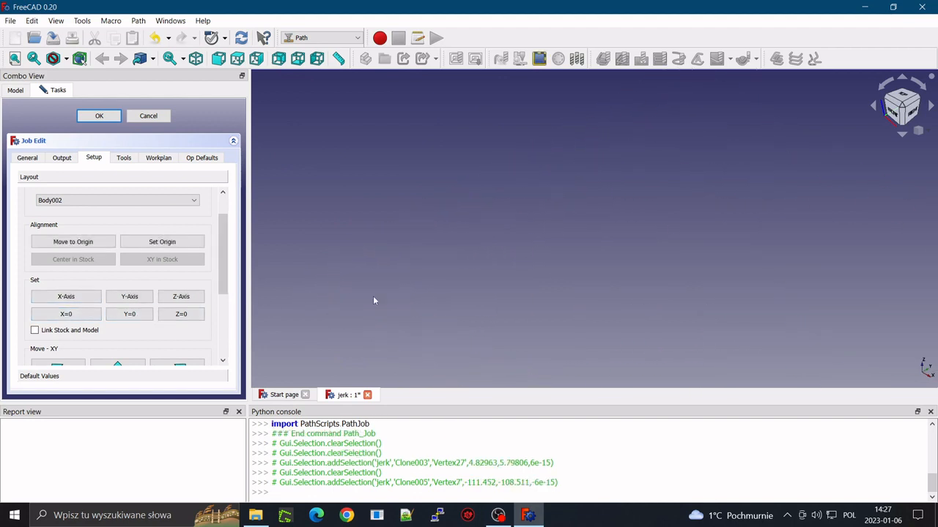
scroll(375, 301, down, 8)
scroll(401, 304, down, 2)
scroll(636, 329, up, 3)
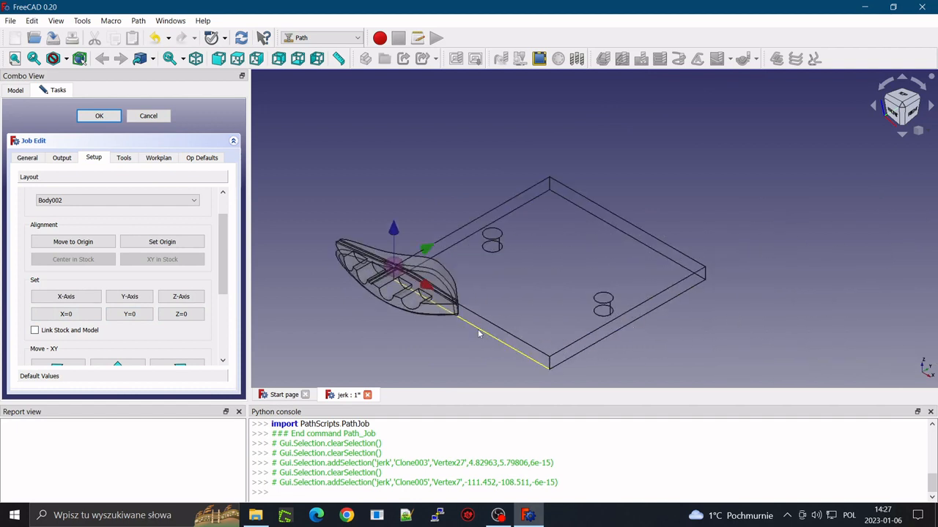
Shift the stock in 35 mm increments, twice toward negative X and three times toward negative Y, so it surrounds the model
drag(224, 283, 223, 317)
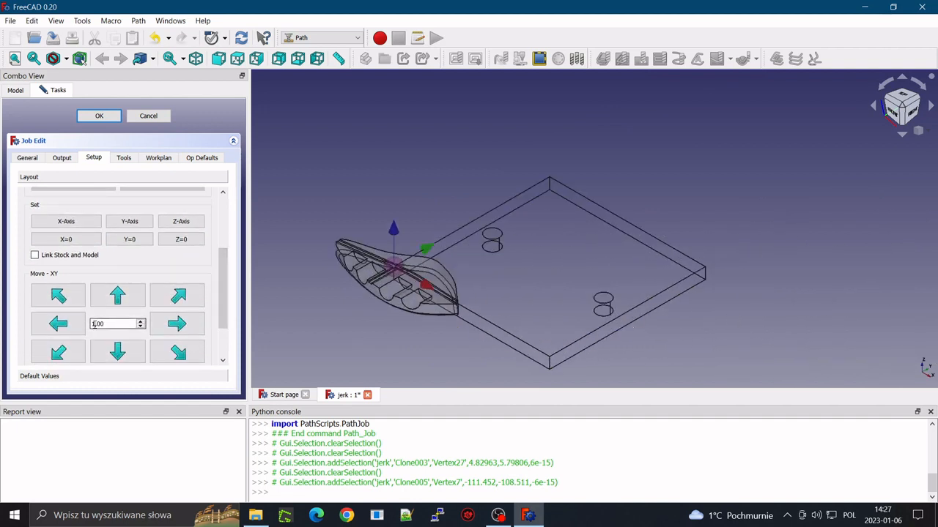
drag(97, 324, 77, 327)
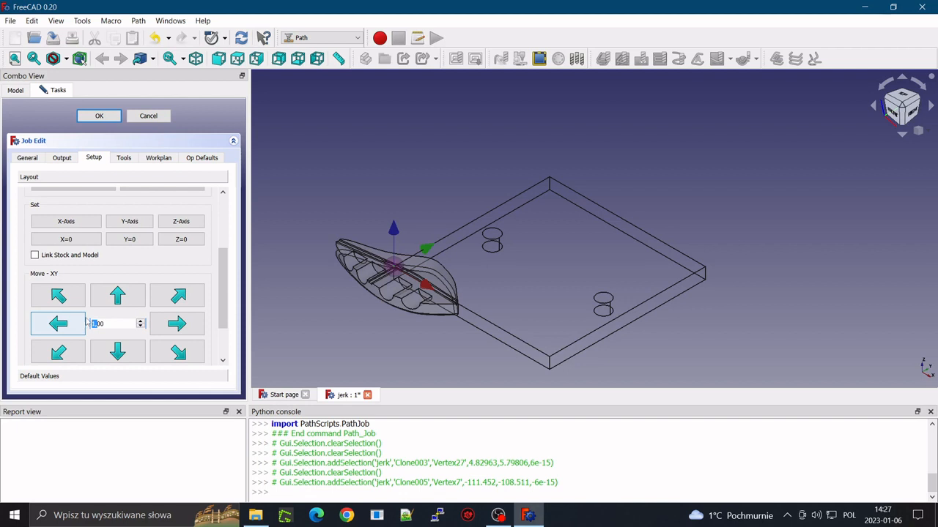
click(96, 322)
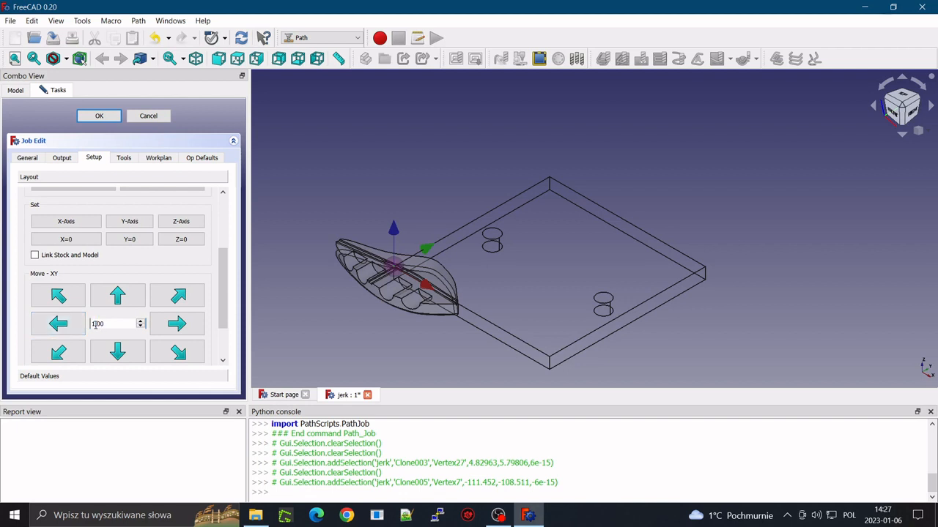
key(BackSpace)
text(35)
click(58, 323)
click(59, 324)
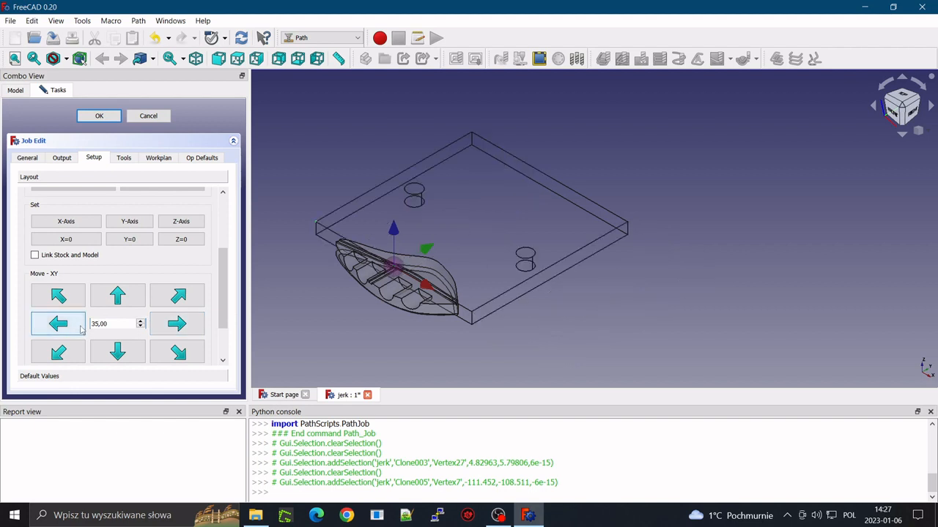
click(116, 352)
click(116, 352)
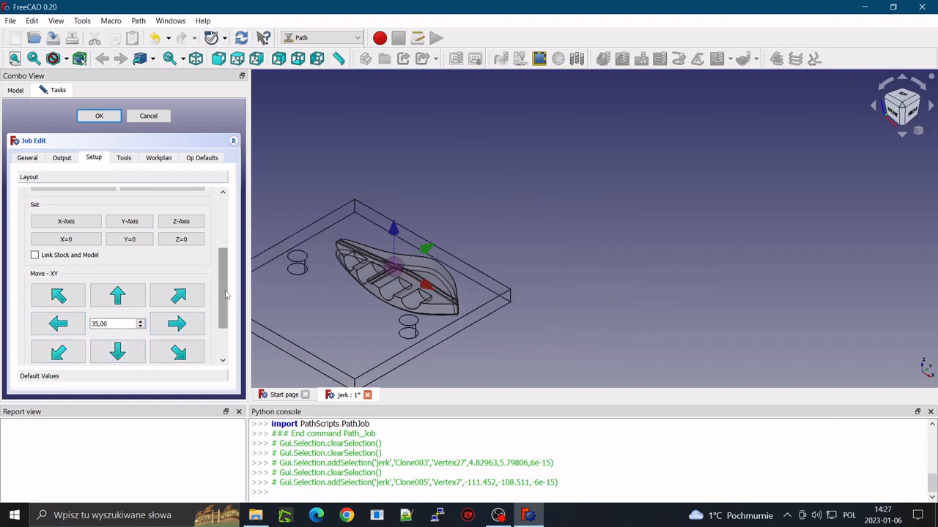
Set the job origin at the stock's upper corner nearest negative X and Y, and accept the job settings
middle_drag(319, 310, 423, 306)
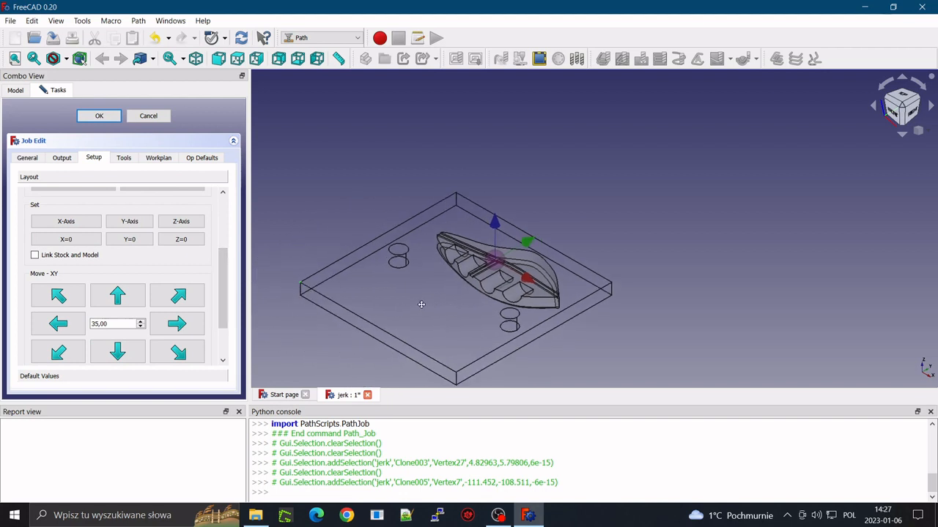
scroll(223, 286, up, 3)
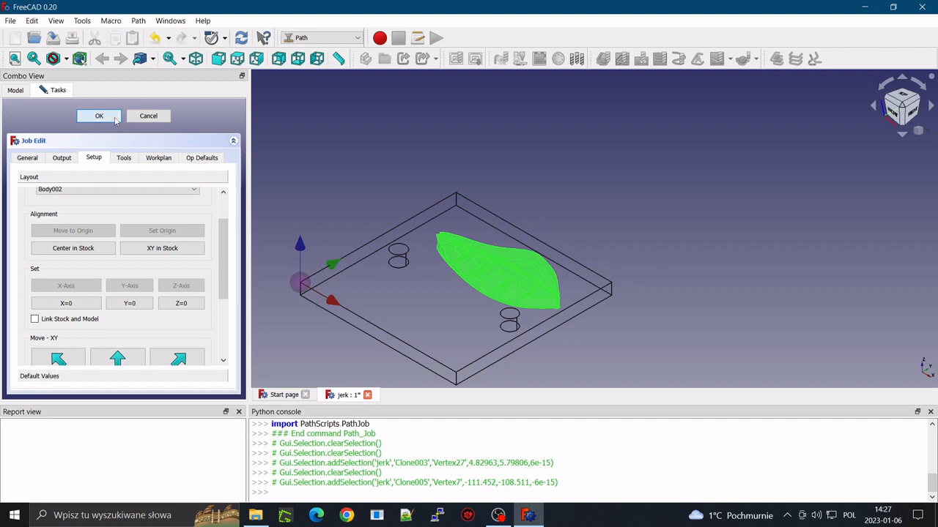
click(113, 119)
click(329, 314)
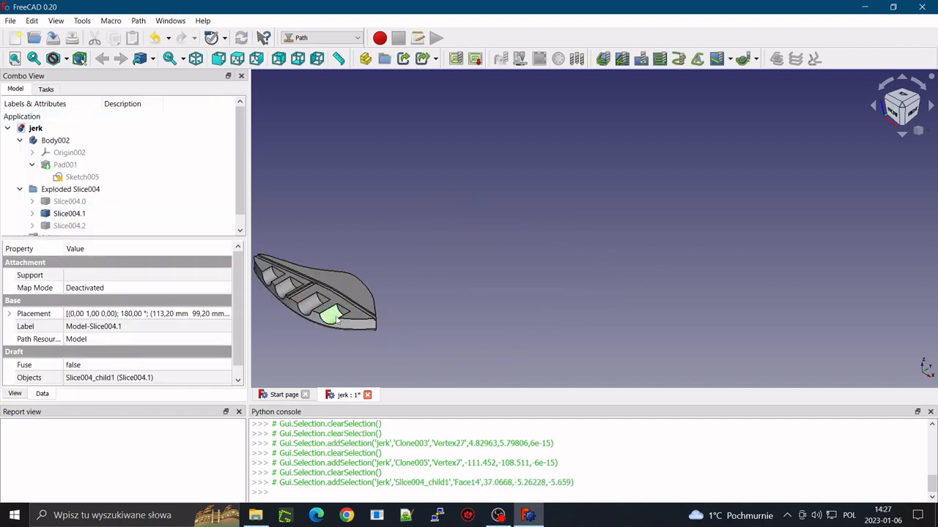
ctrl+click(308, 307)
ctrl+click(289, 290)
ctrl+click(270, 277)
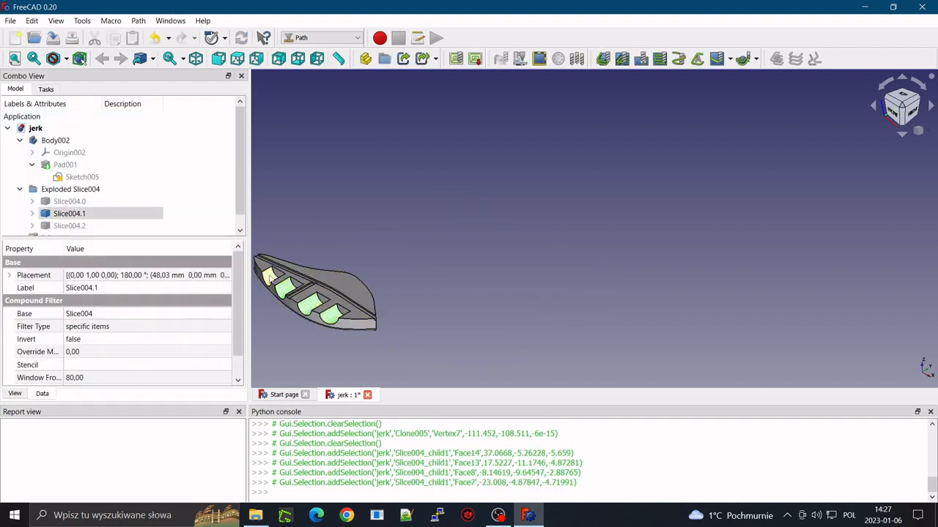
Hide the original Slice004.1 solid in the 3D view
middle_drag(368, 237, 499, 192)
click(70, 213)
key(space)
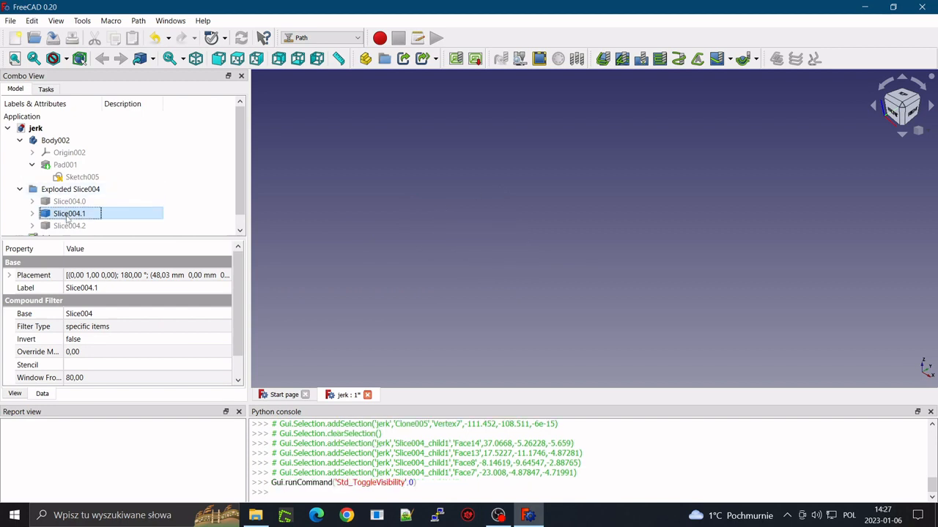
Make the job's Model-Slice004.1 and Stock-Body002 visible in the 3D view
scroll(237, 204, down, 1)
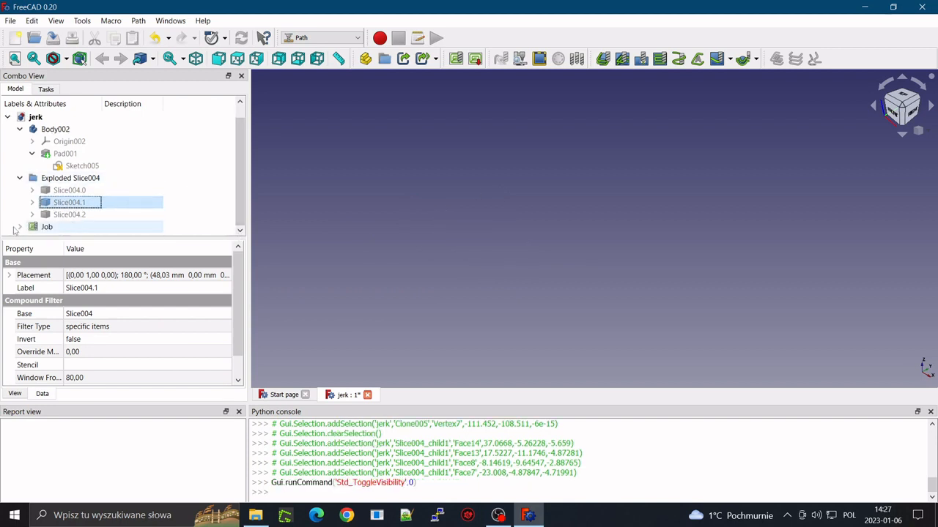
scroll(62, 212, down, 2)
click(73, 203)
key(space)
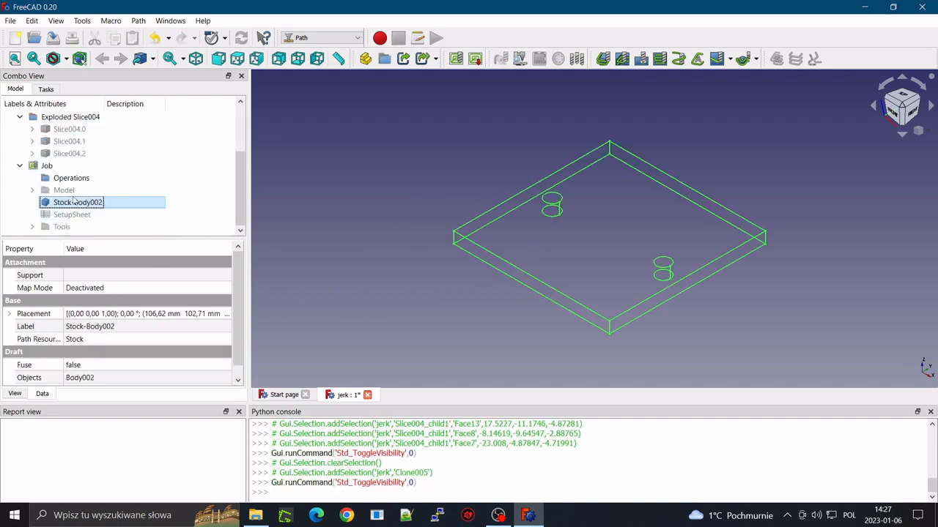
key(space)
click(64, 191)
click(32, 190)
click(117, 202)
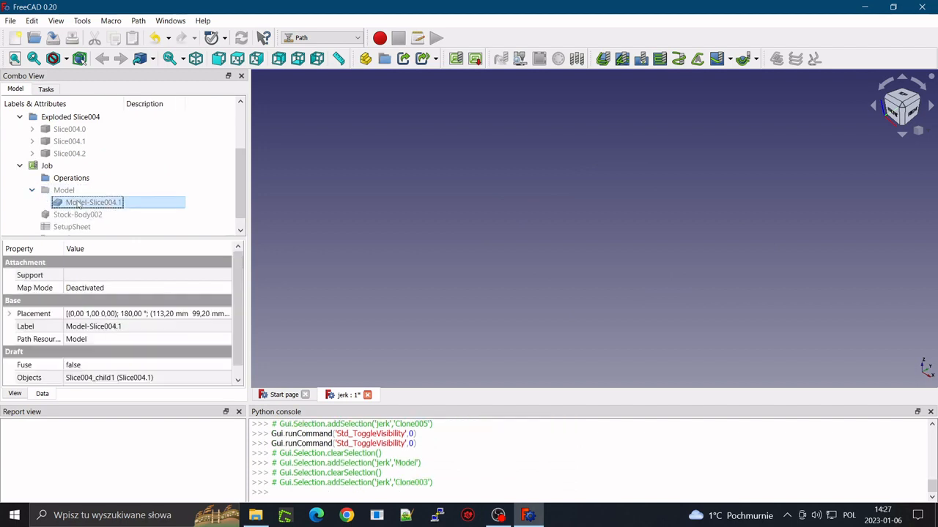
key(space)
click(117, 214)
key(space)
Create a 3D Surface operation on the job model's four curved pocket faces using the 6mm Ball End001 tool controller
scroll(645, 235, up, 5)
click(646, 230)
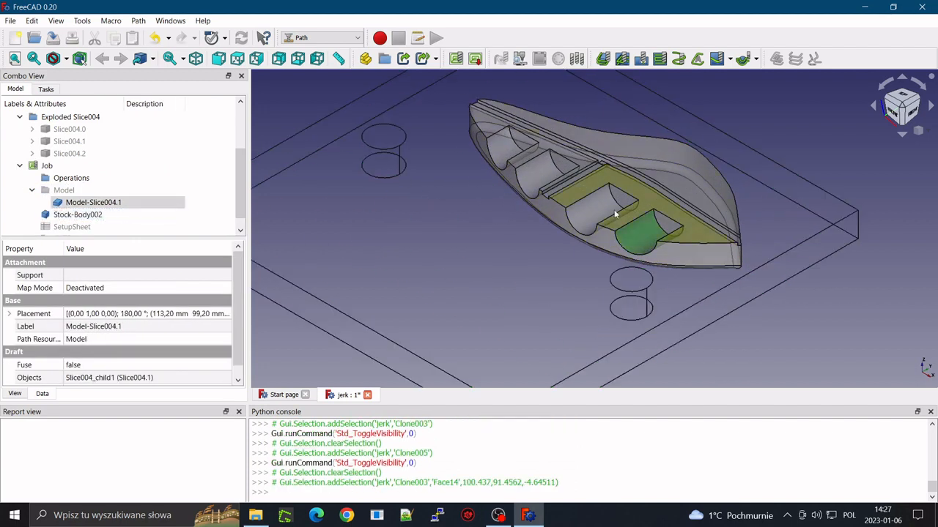
ctrl+click(597, 205)
ctrl+click(537, 178)
ctrl+click(496, 146)
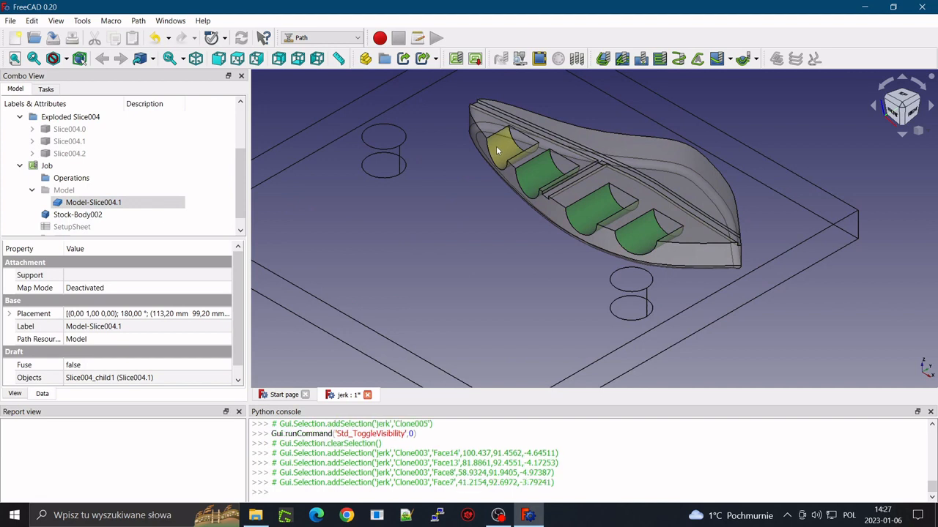
click(757, 58)
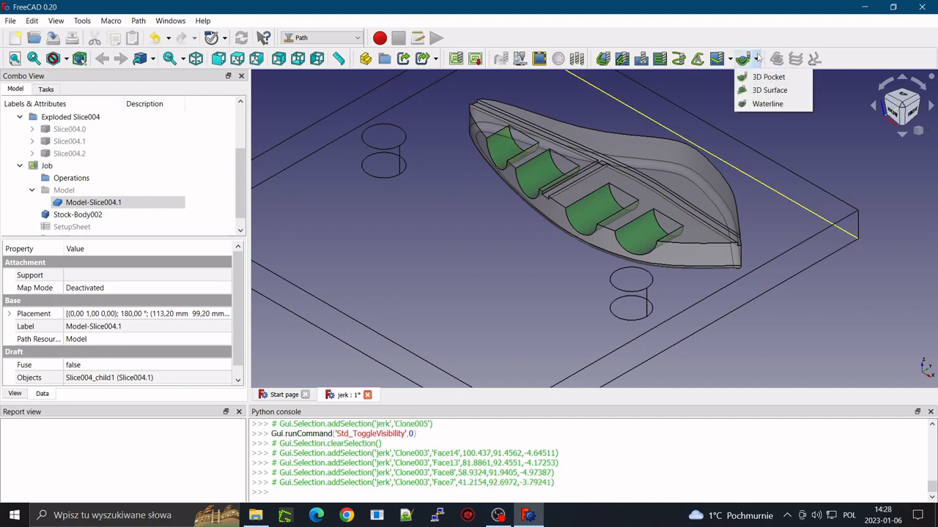
click(770, 90)
click(408, 251)
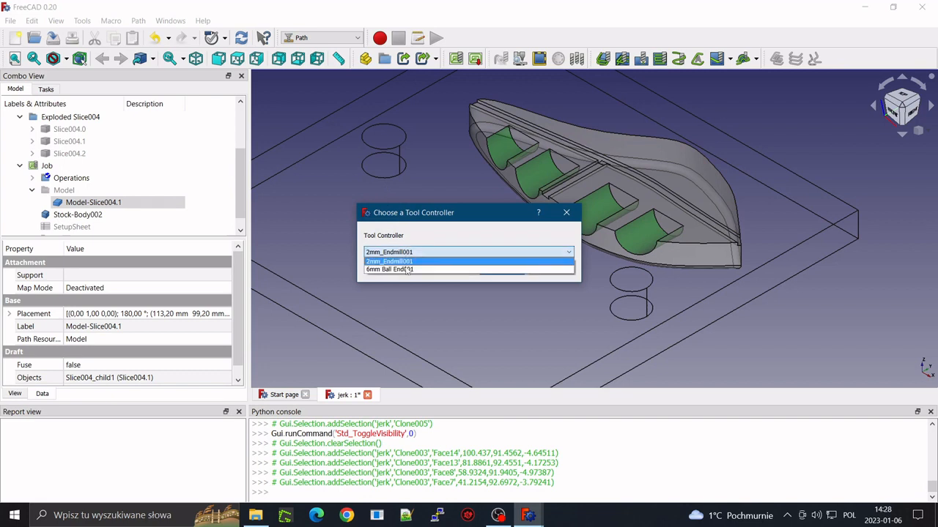
click(395, 262)
click(500, 269)
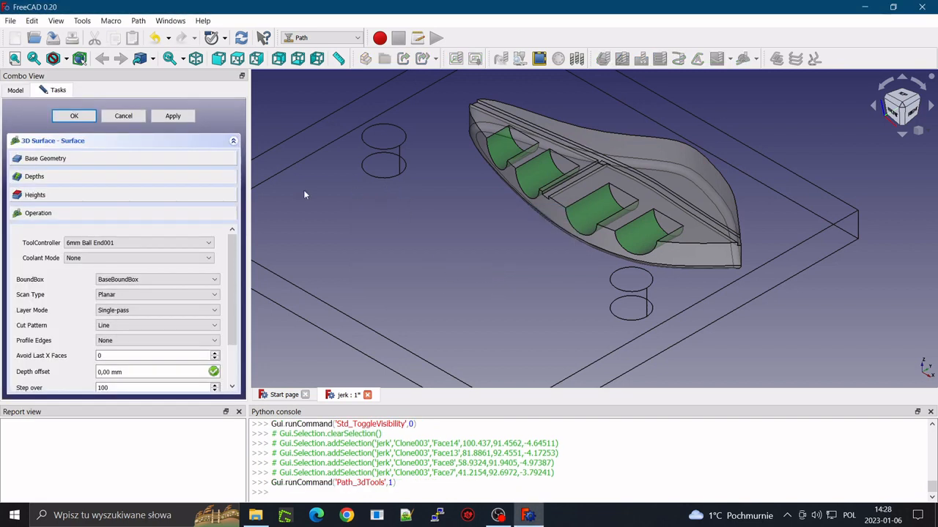
Configure the 3D Surface operation with Stock bound box, Planar scan, Multi-pass layers, Line cut pattern and Last profile edges
click(158, 279)
click(121, 297)
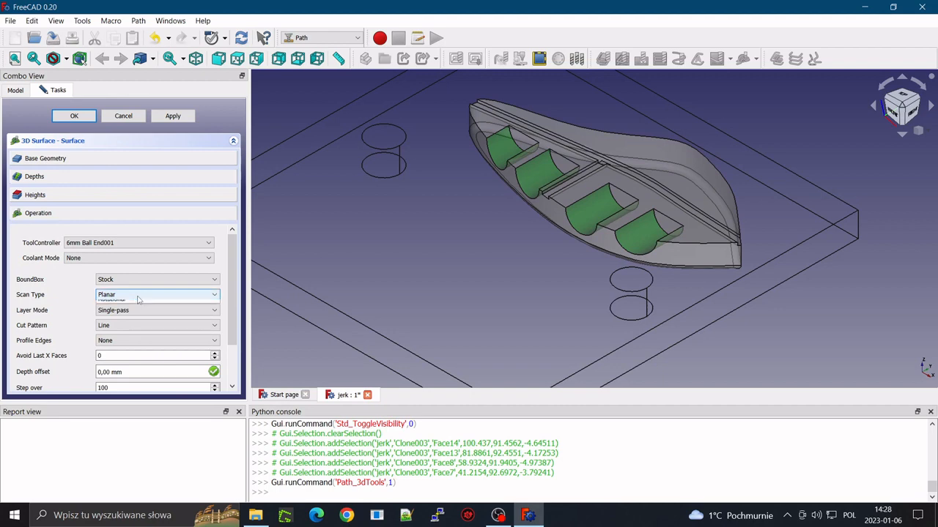
click(138, 295)
click(138, 304)
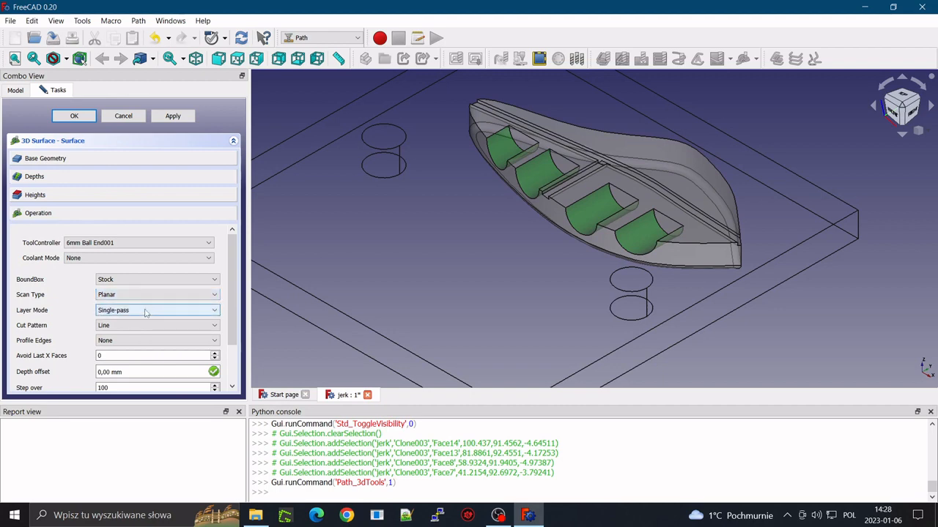
click(146, 312)
click(147, 323)
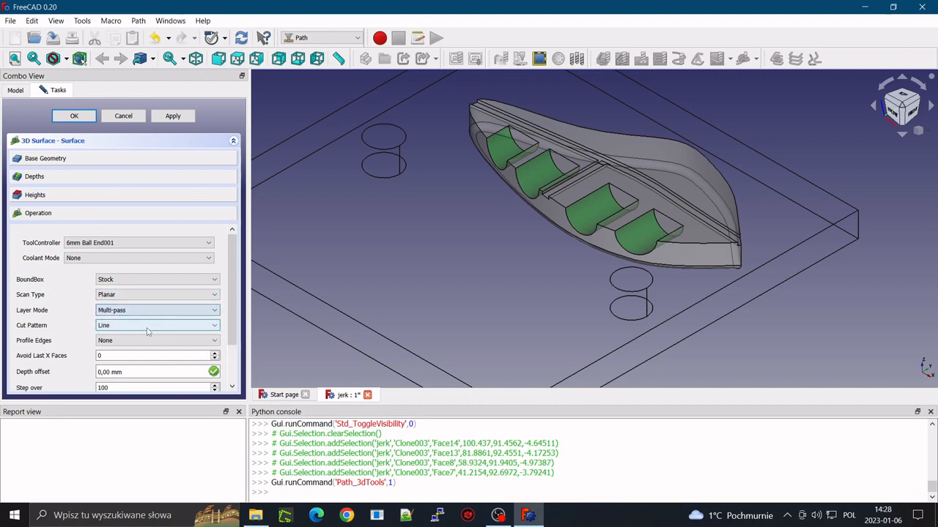
click(146, 327)
click(147, 333)
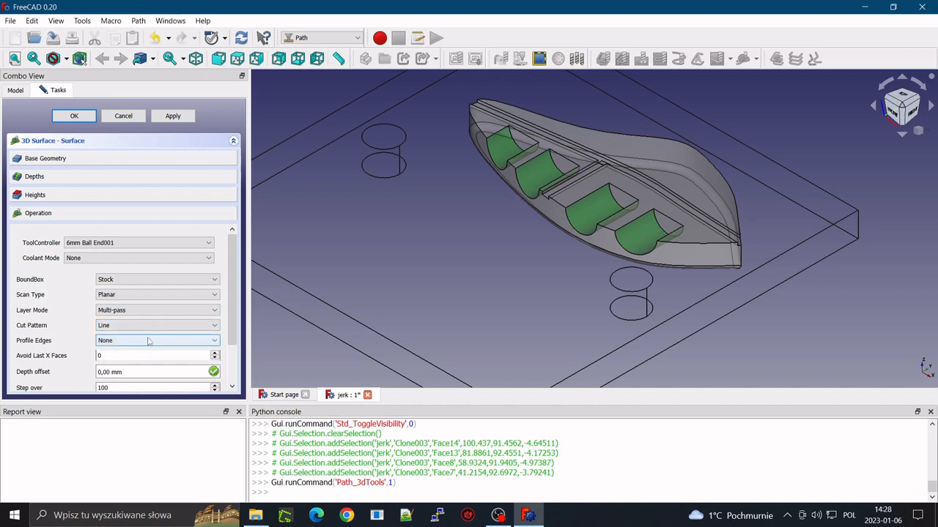
click(148, 341)
click(142, 375)
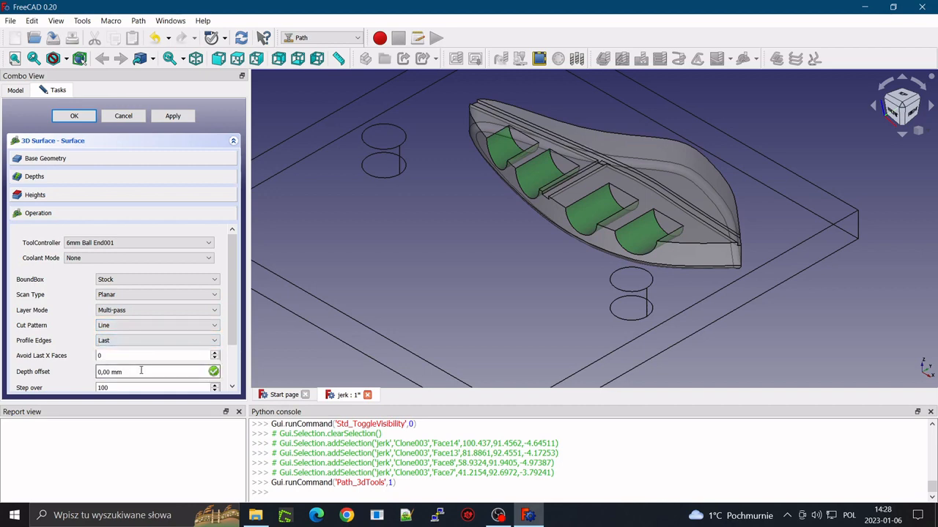
Set the 3D Surface step over to 30 and step down to 1 mm, and generate its toolpath
scroll(238, 344, down, 3)
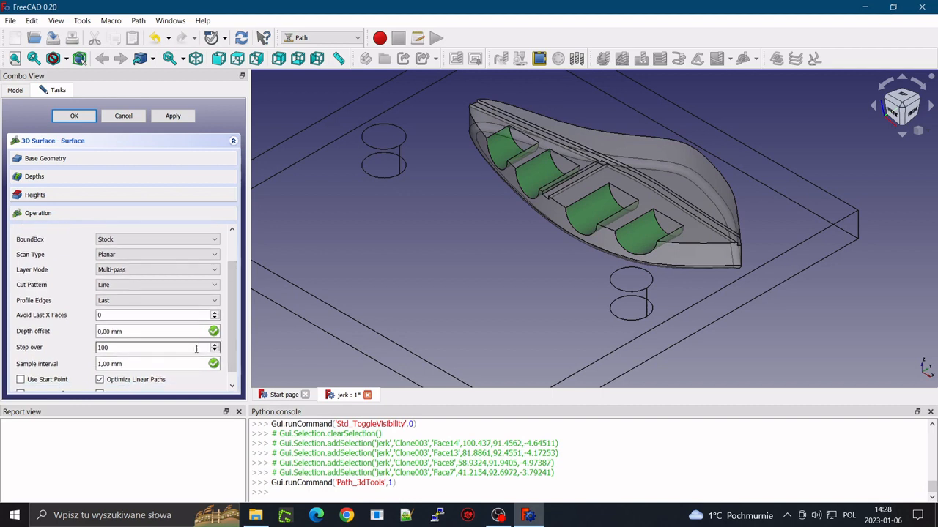
double_click(108, 348)
text(30)
click(156, 177)
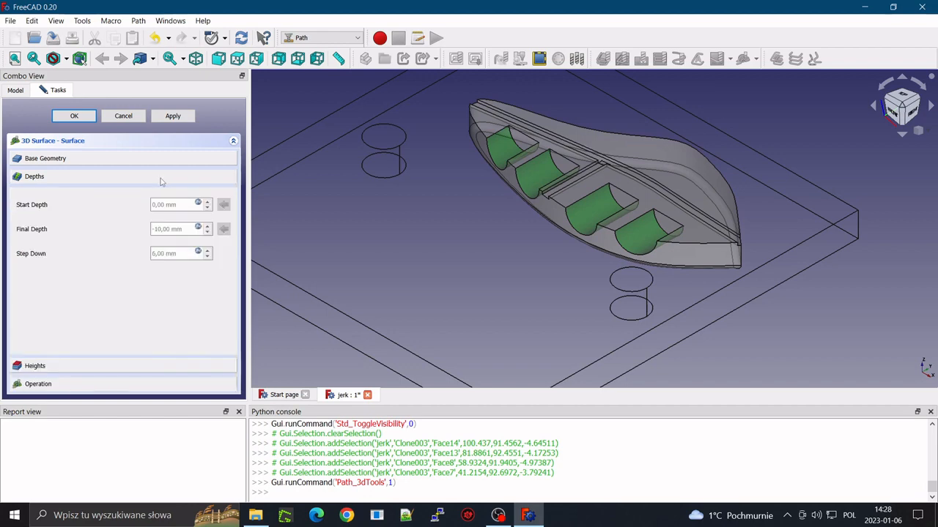
click(201, 253)
text(1)
key(Return)
click(172, 116)
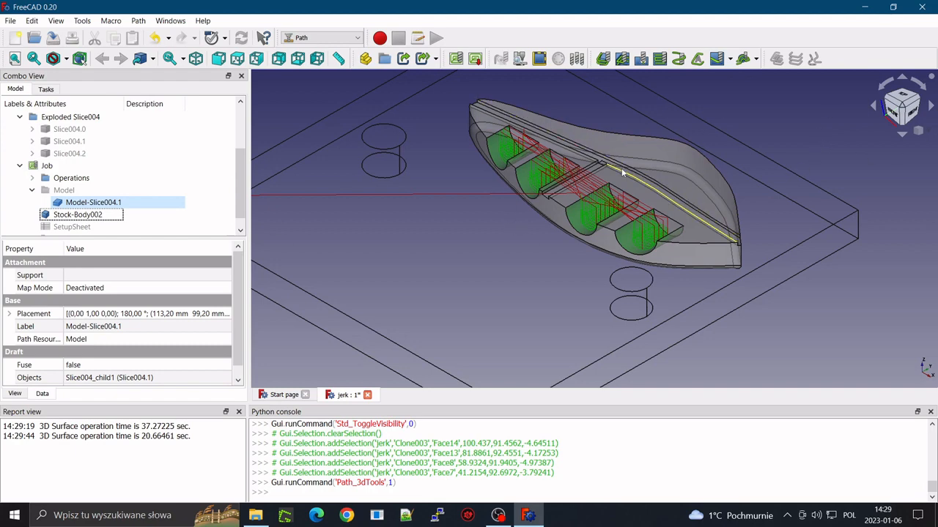
Create a Profile operation on the three floor faces of the long groove and its middle cross groove with the 2mm_Endmill001 tool controller
scroll(618, 224, up, 5)
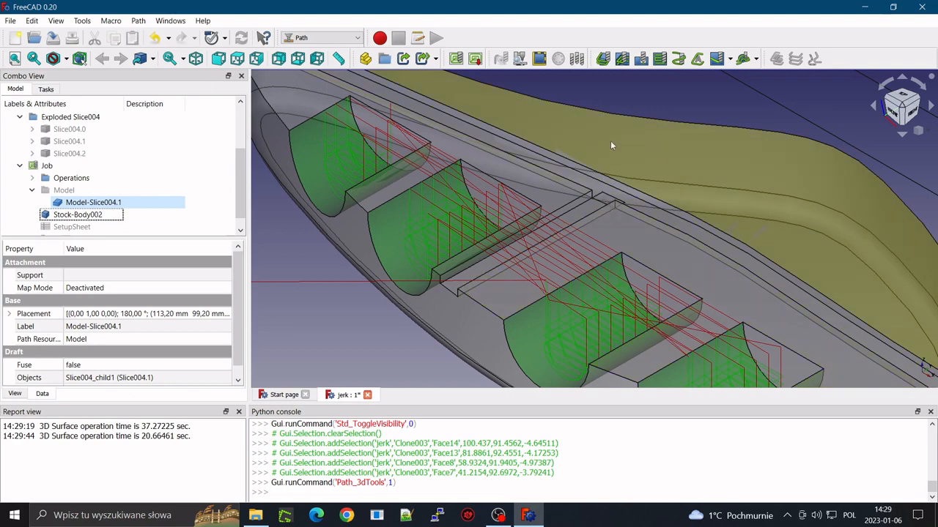
click(597, 182)
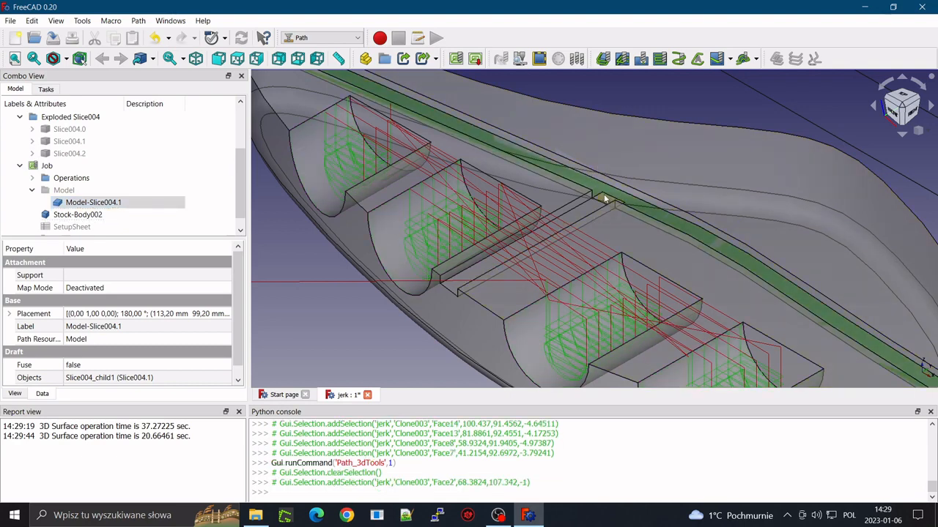
ctrl+click(602, 195)
ctrl+click(591, 199)
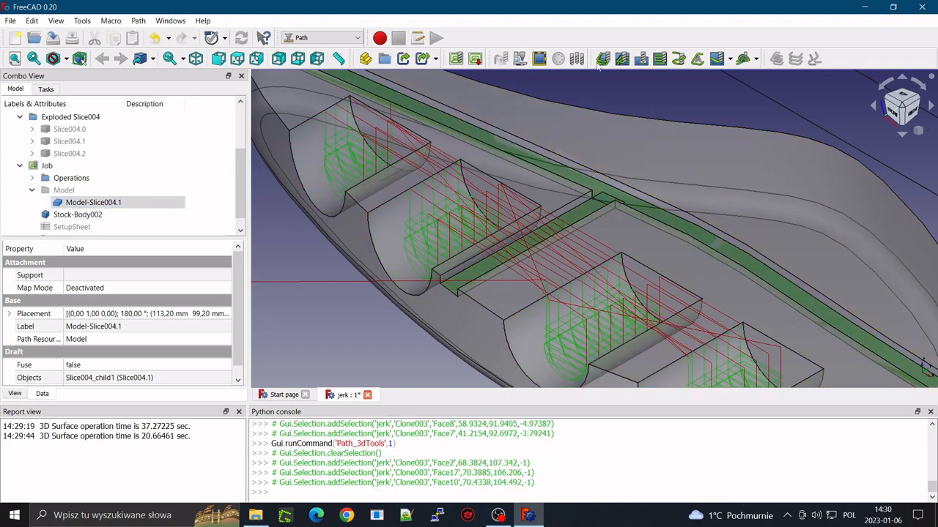
click(603, 59)
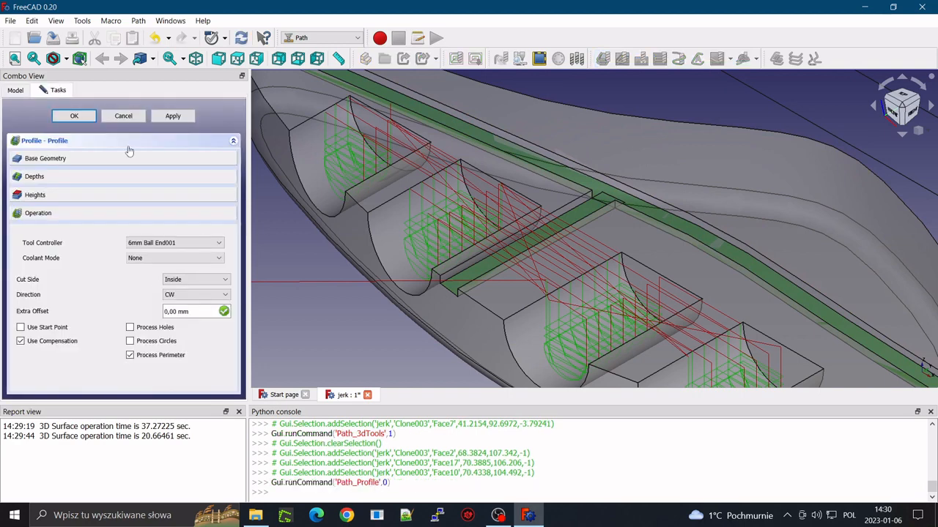
click(160, 243)
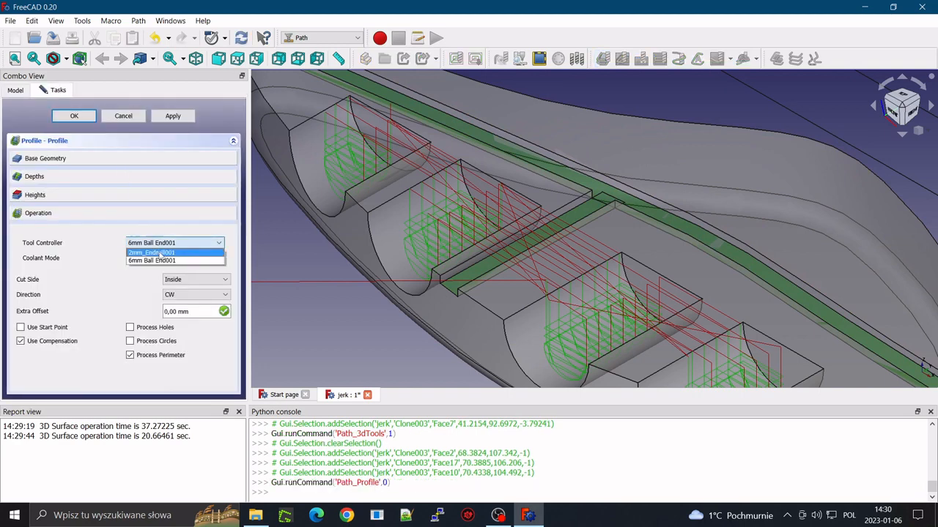
click(160, 253)
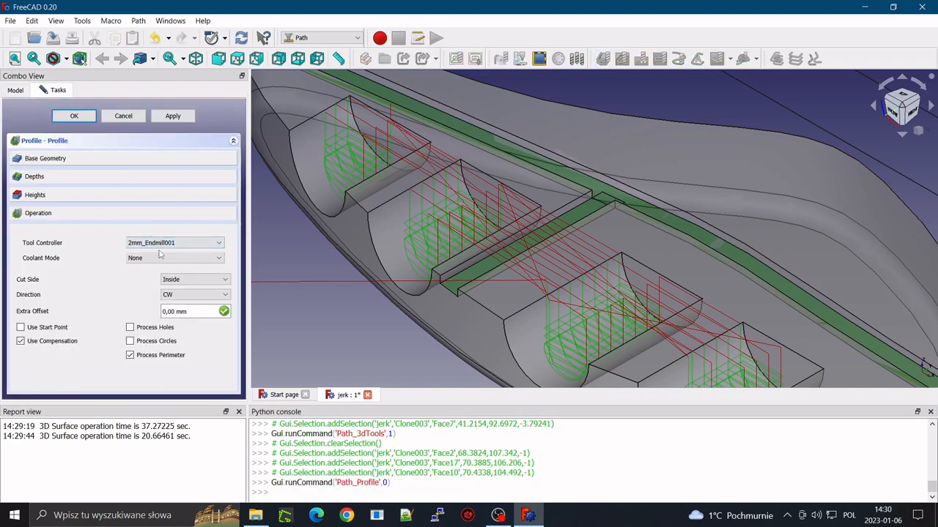
click(167, 117)
click(79, 120)
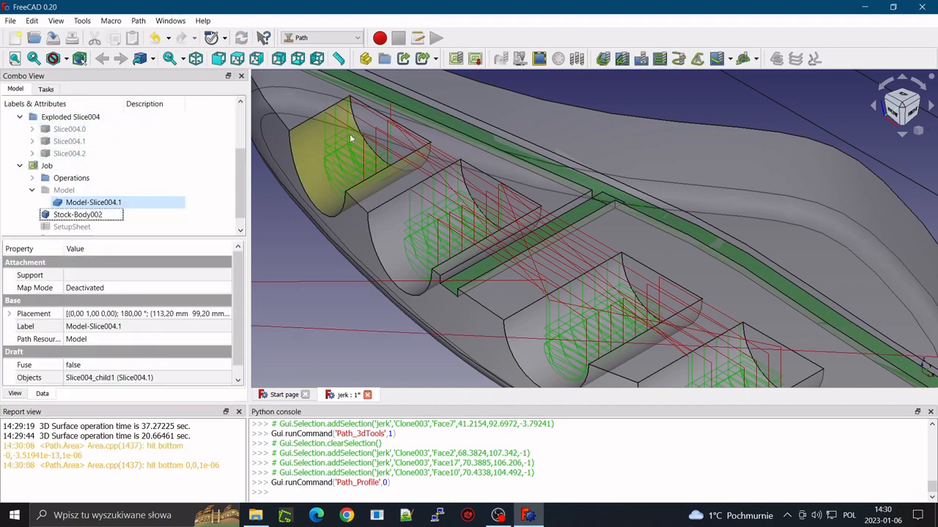
Post-process the job over the existing inside_cut file in the January/cutoff folder, and review and accept the generated G-code
click(477, 62)
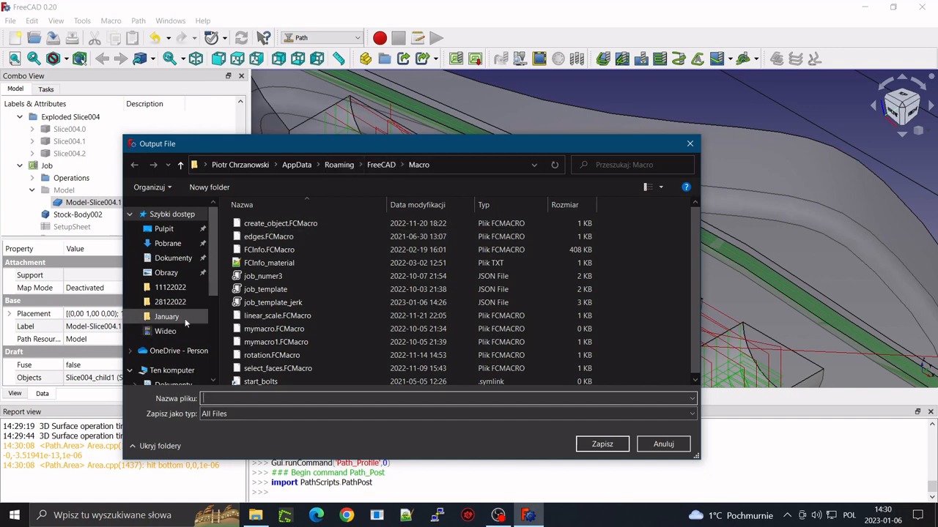
click(185, 319)
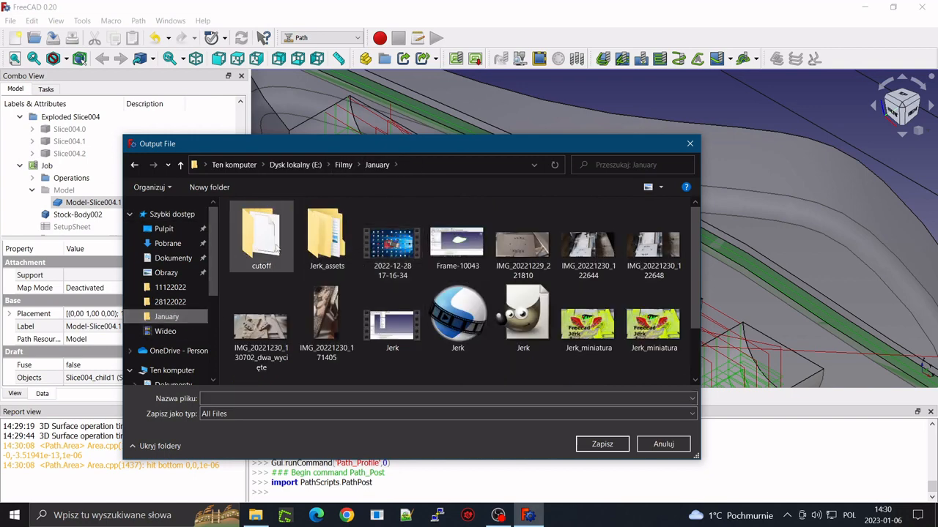
double_click(276, 248)
click(284, 225)
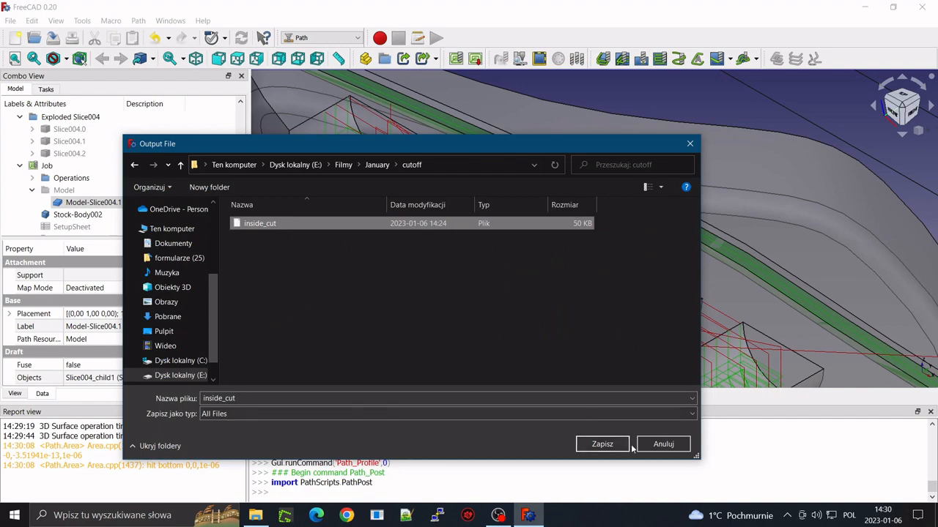
click(604, 445)
click(498, 260)
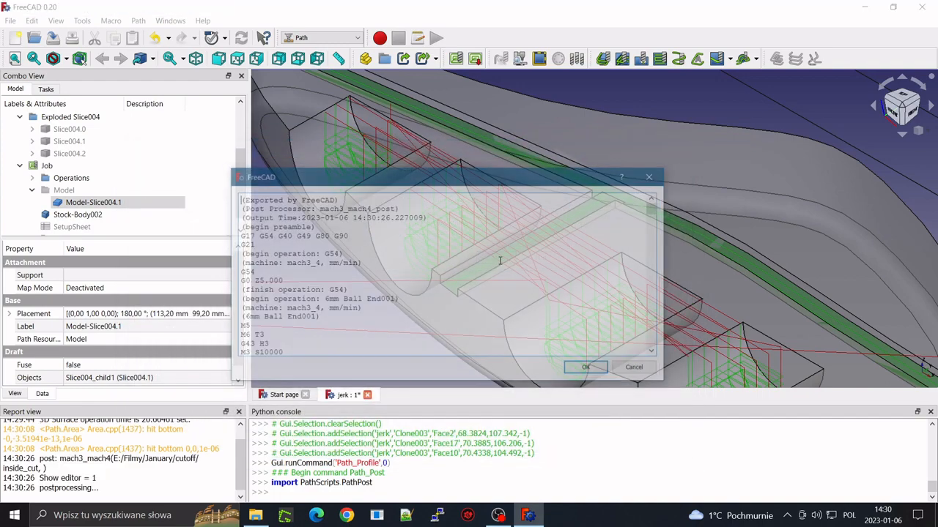
scroll(577, 345, down, 3)
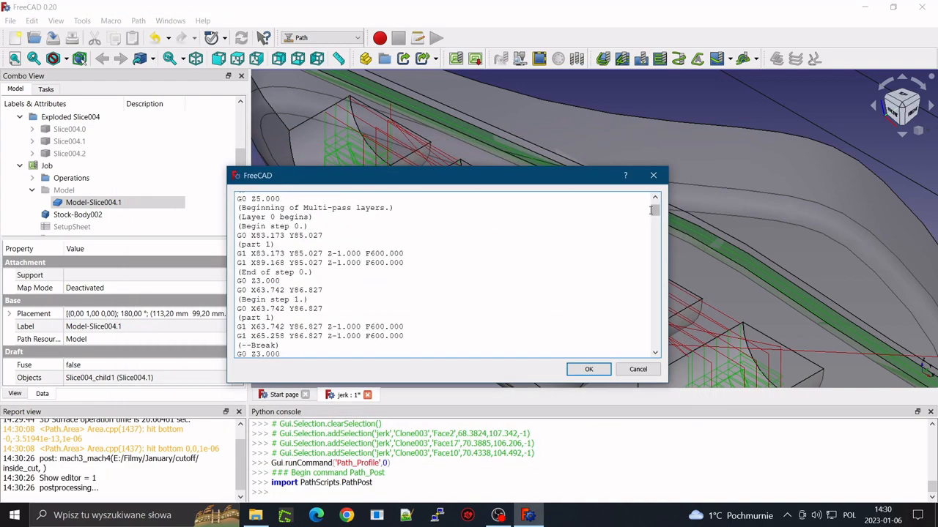
drag(655, 211, 646, 325)
click(589, 370)
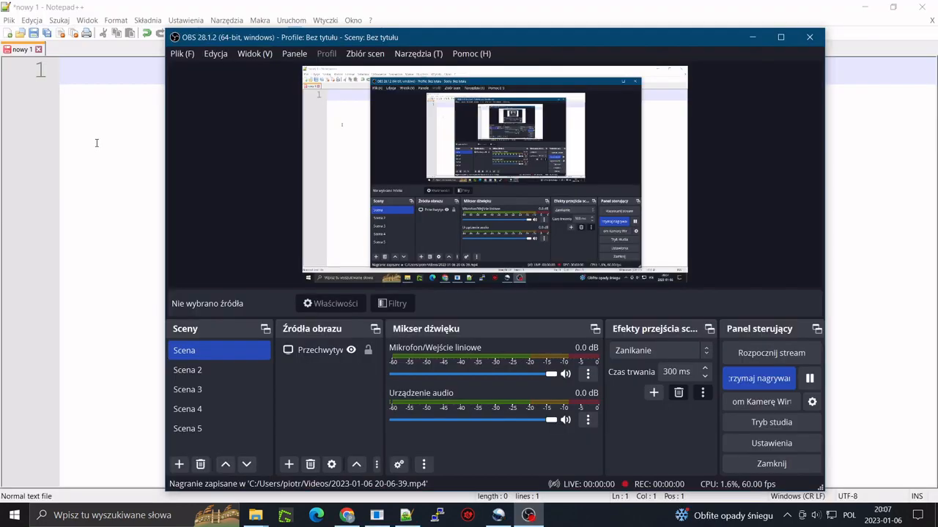
Switch to Notepad++ and write the note "Gcode for stock 140mm x 140mm"
click(96, 143)
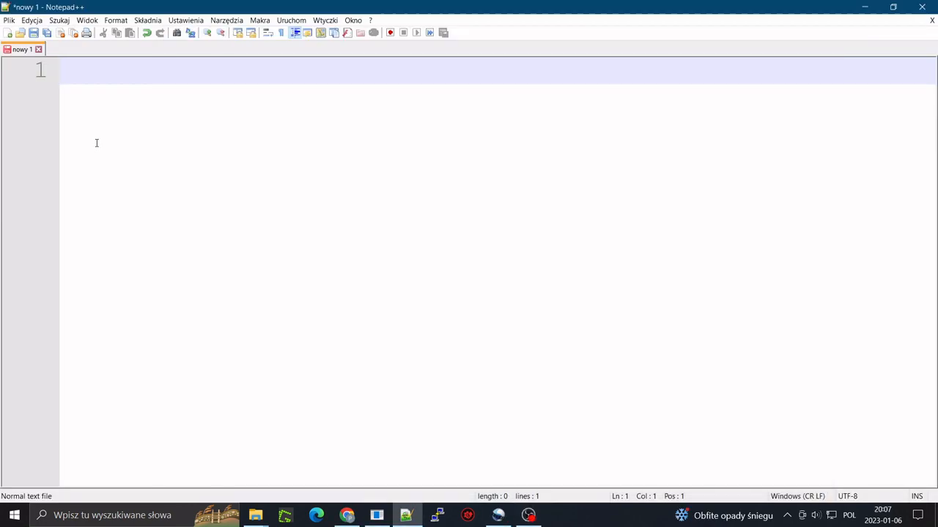
text(Gcode for )
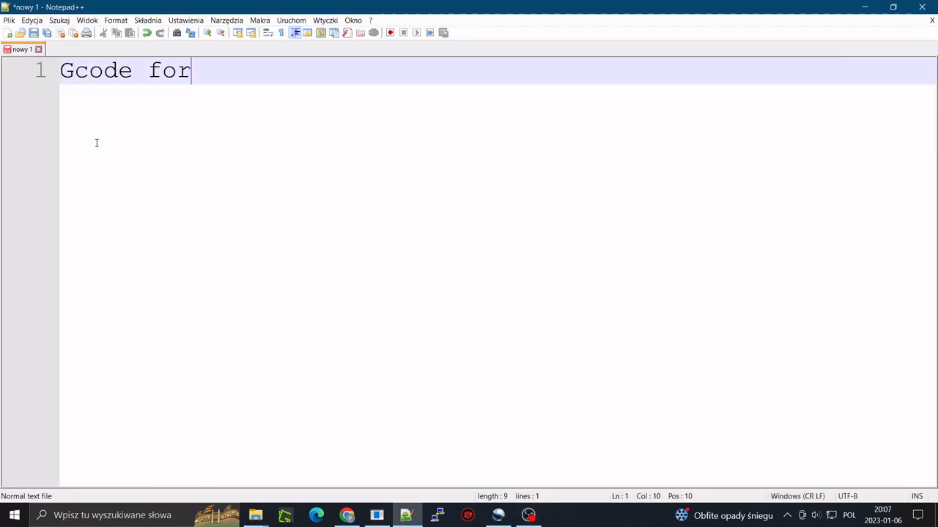
text(stock)
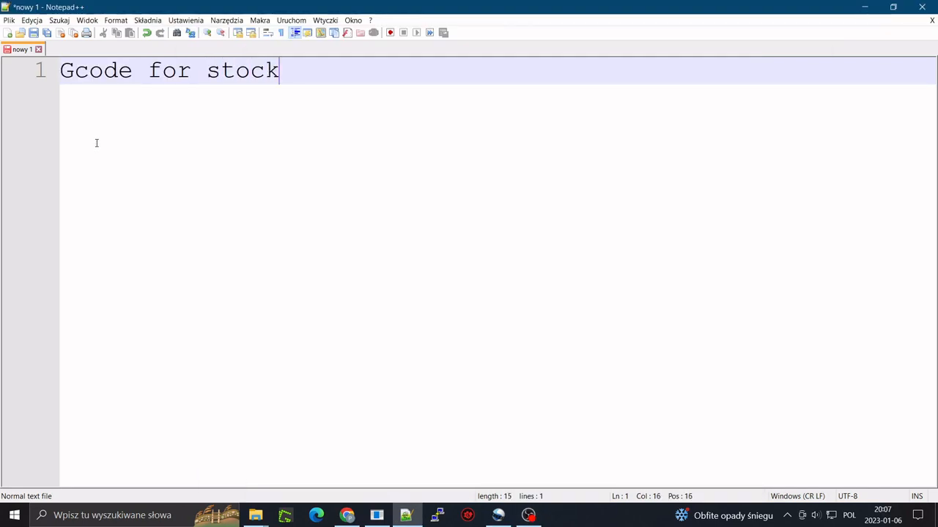
text( 140mm)
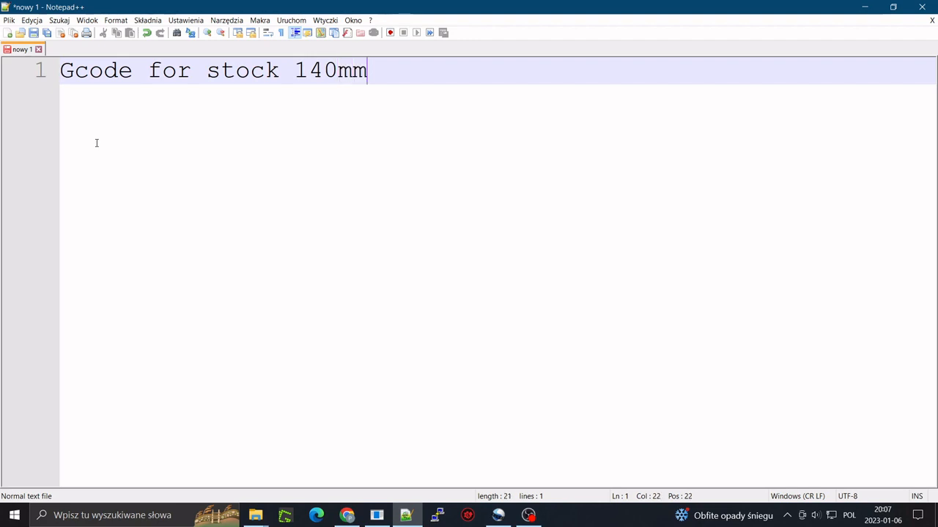
key(BackSpace)
text(x)
key(BackSpace)
text(x 140mm)
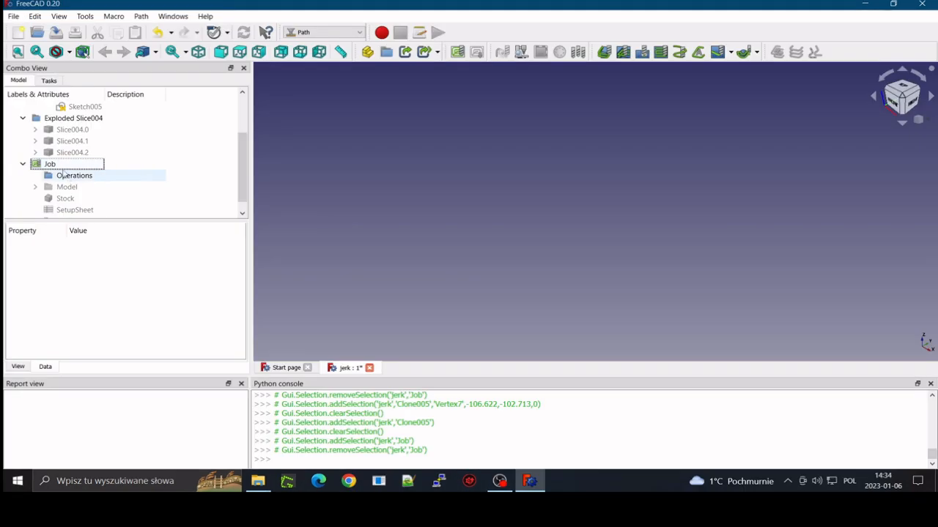
In FreeCAD, delete the existing Job and create a new one for Body002 from the job_template_jerk template
click(64, 168)
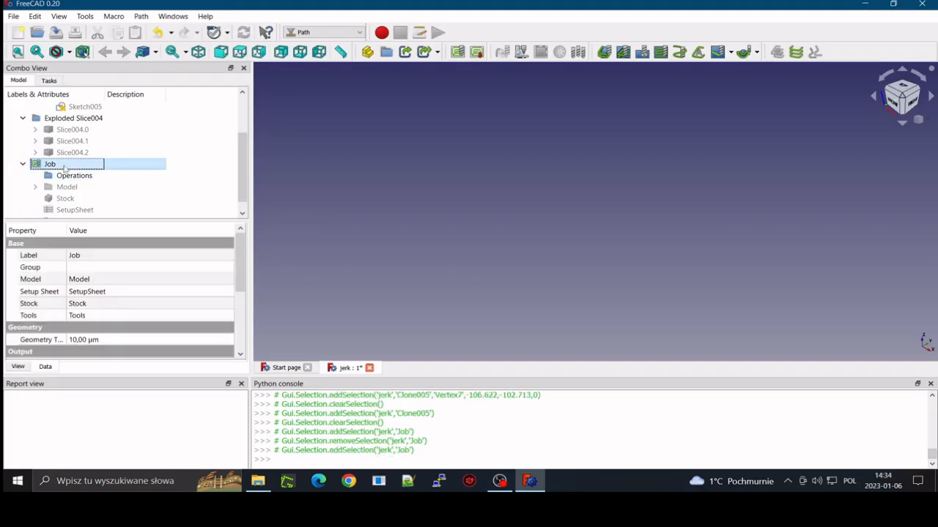
key(Delete)
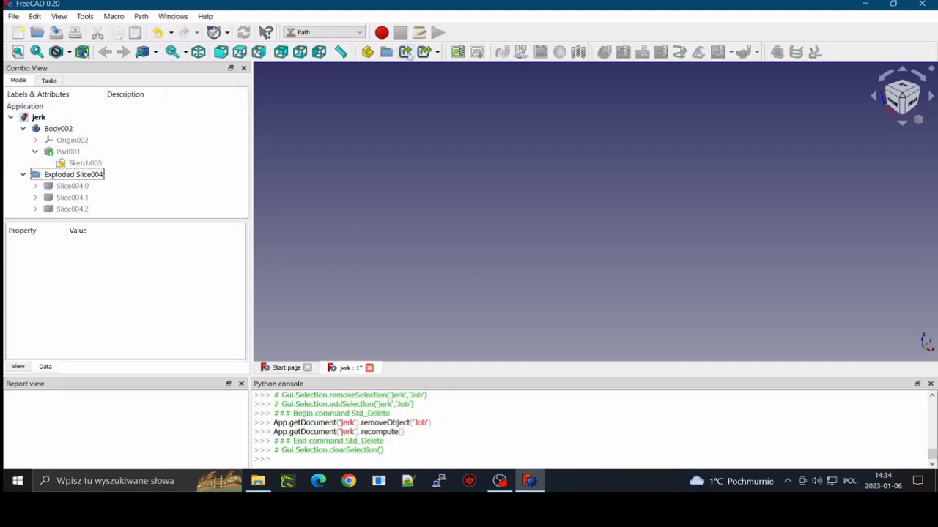
click(457, 51)
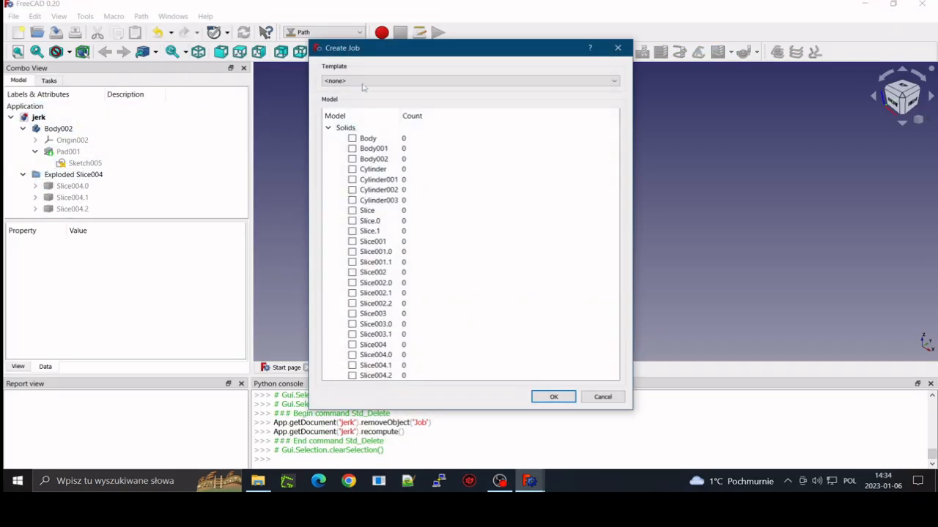
click(364, 82)
click(360, 109)
click(555, 398)
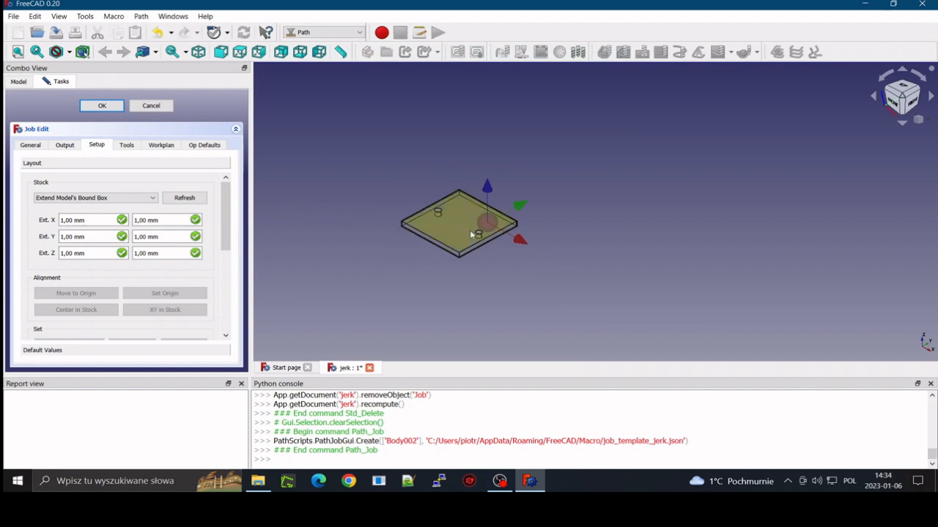
Set the job's stock to Use Existing Solid with Body002 as the solid
scroll(457, 237, up, 5)
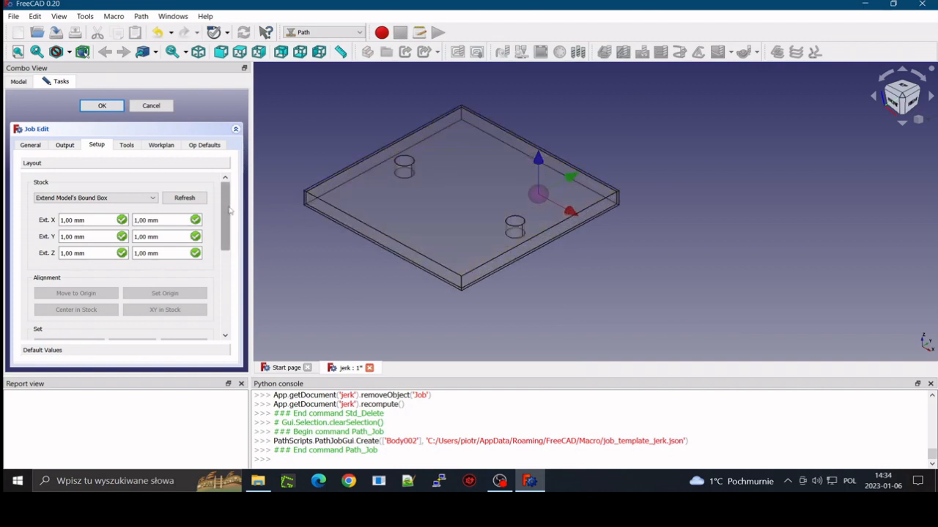
mouse_move(230, 210)
mouse_down()
mouse_move(229, 288)
mouse_move(232, 206)
mouse_move(239, 301)
mouse_move(232, 208)
mouse_up()
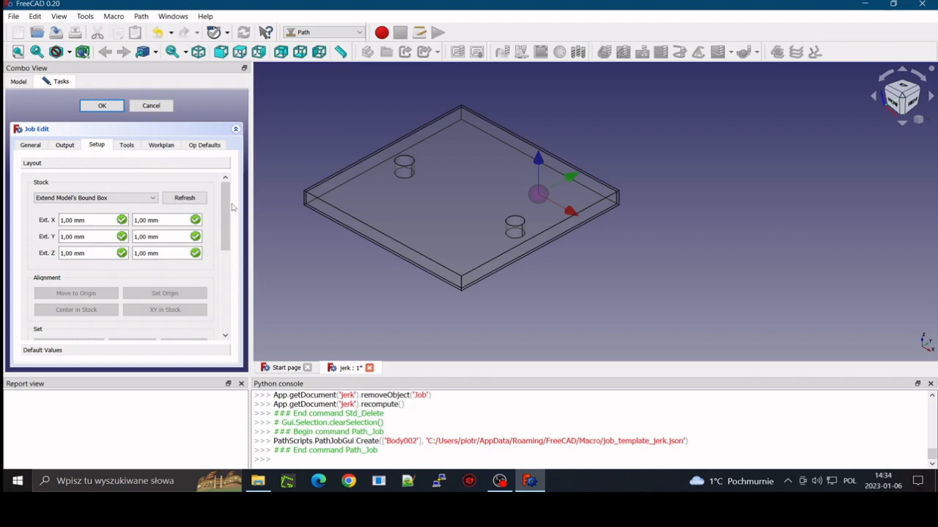
drag(233, 208, 217, 186)
click(150, 197)
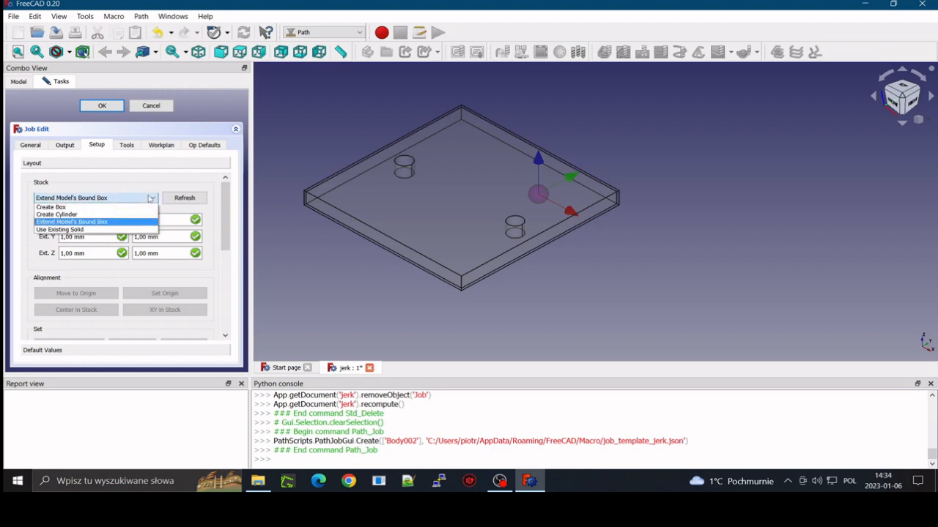
click(126, 233)
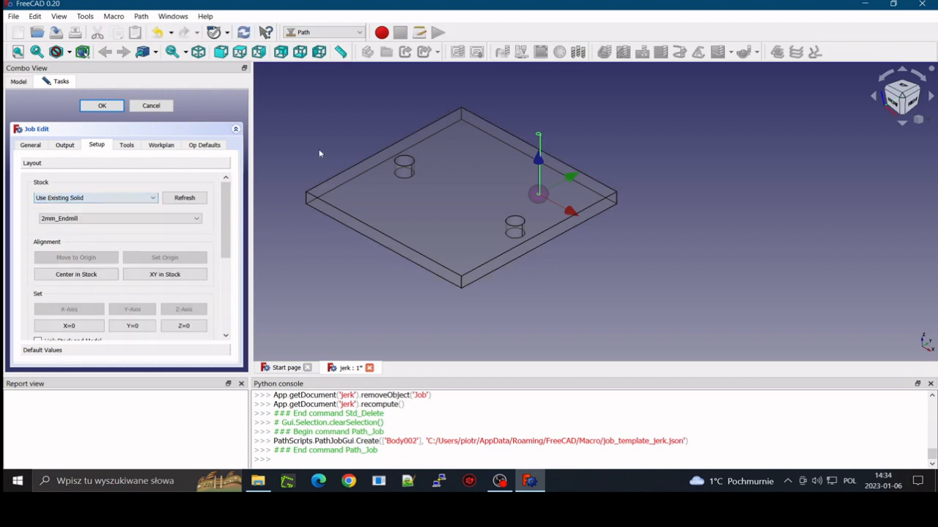
scroll(322, 162, up, 5)
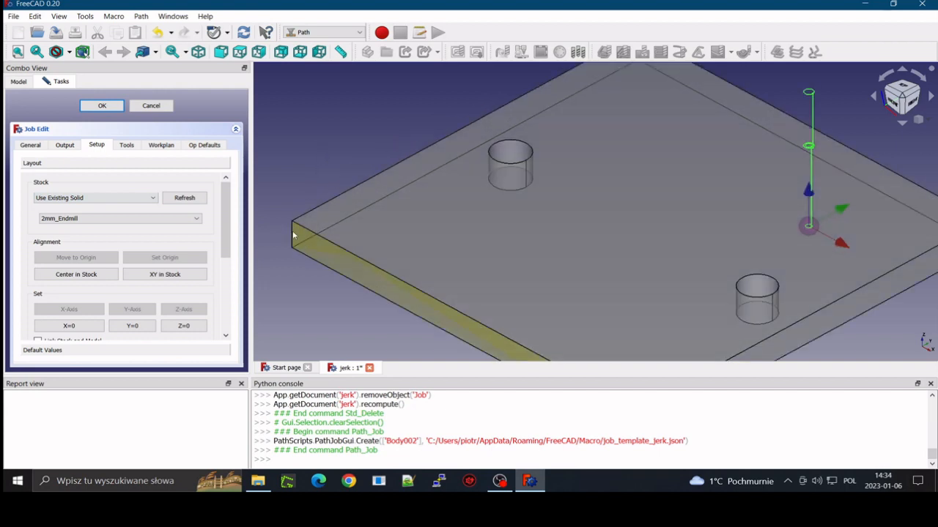
click(292, 224)
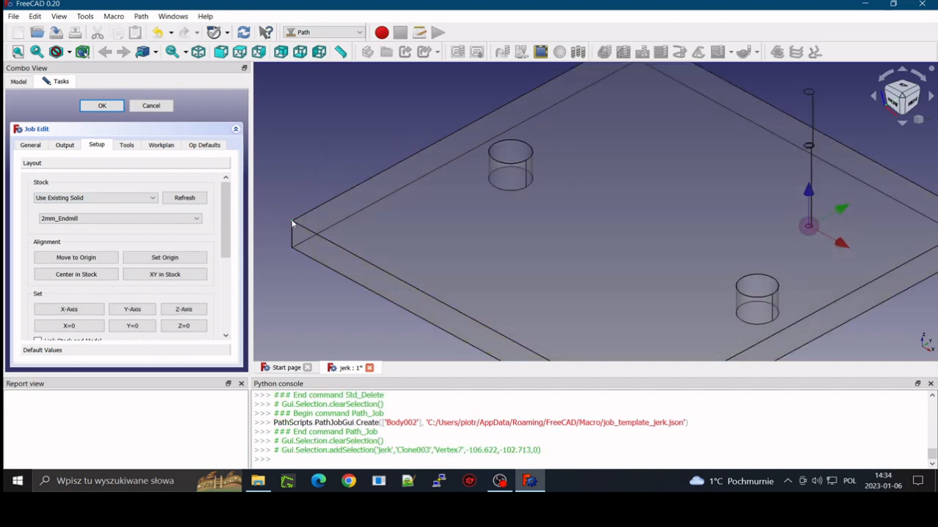
scroll(291, 223, down, 5)
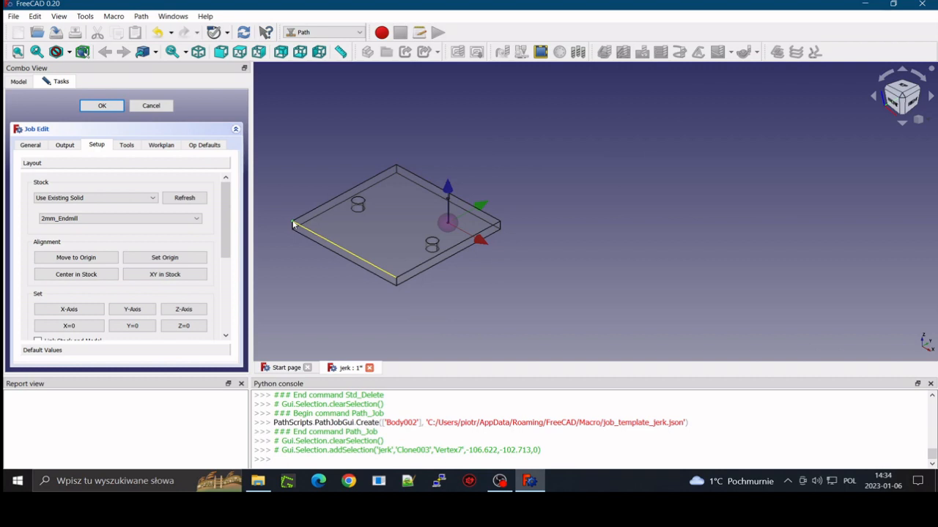
scroll(292, 224, up, 4)
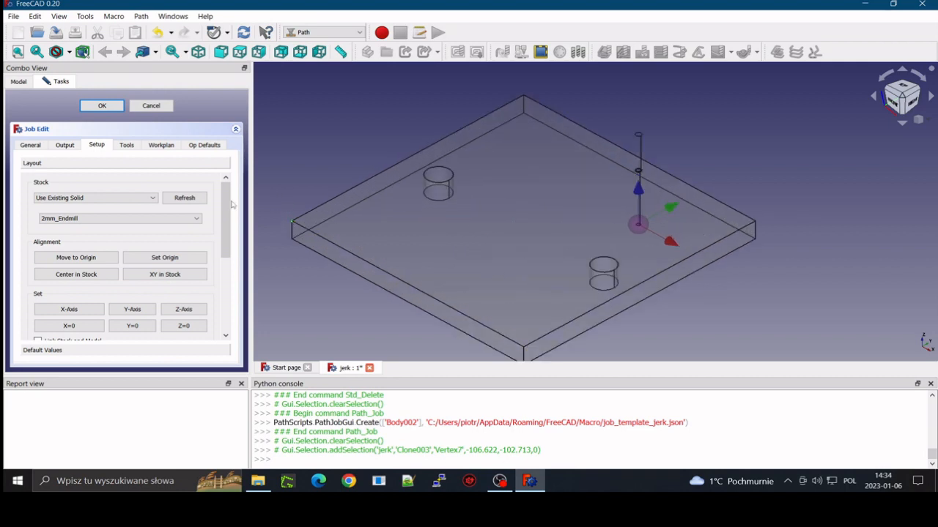
click(146, 218)
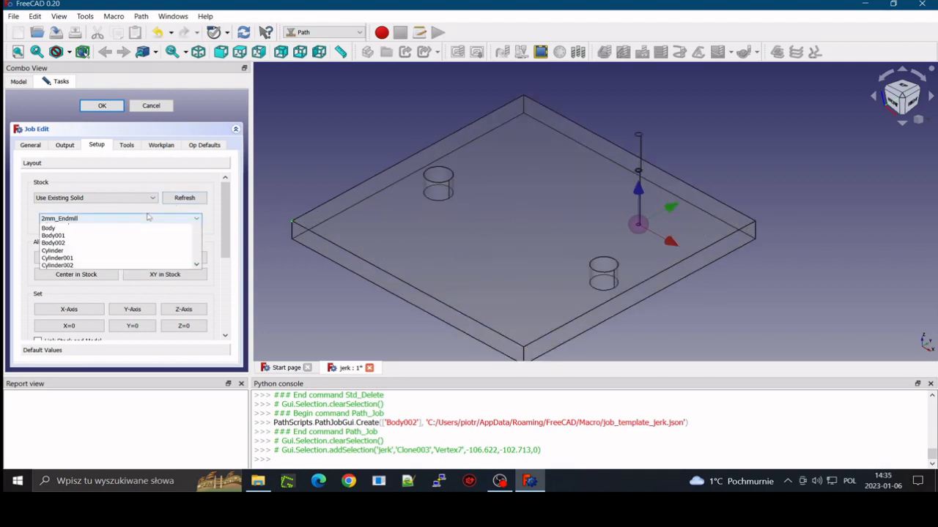
click(126, 273)
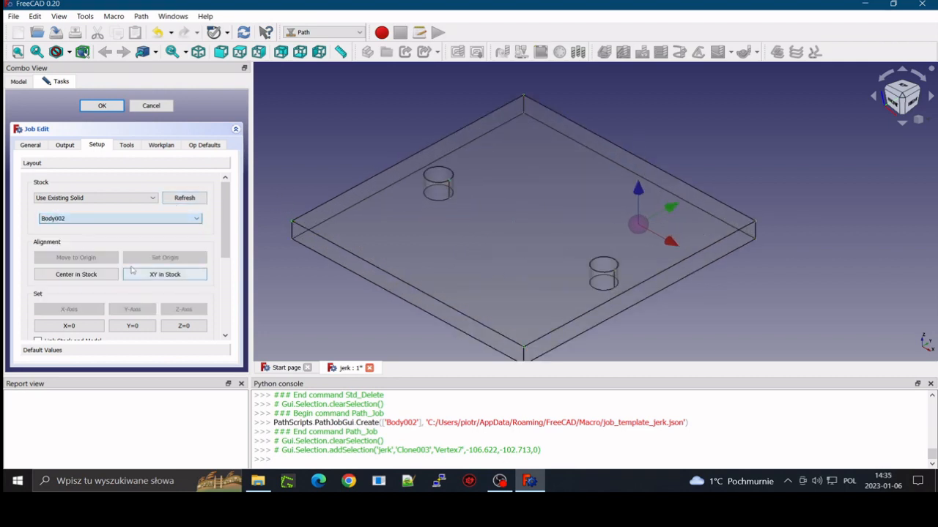
Set the job origin at the front-left corner vertex of the plate's top face
click(292, 223)
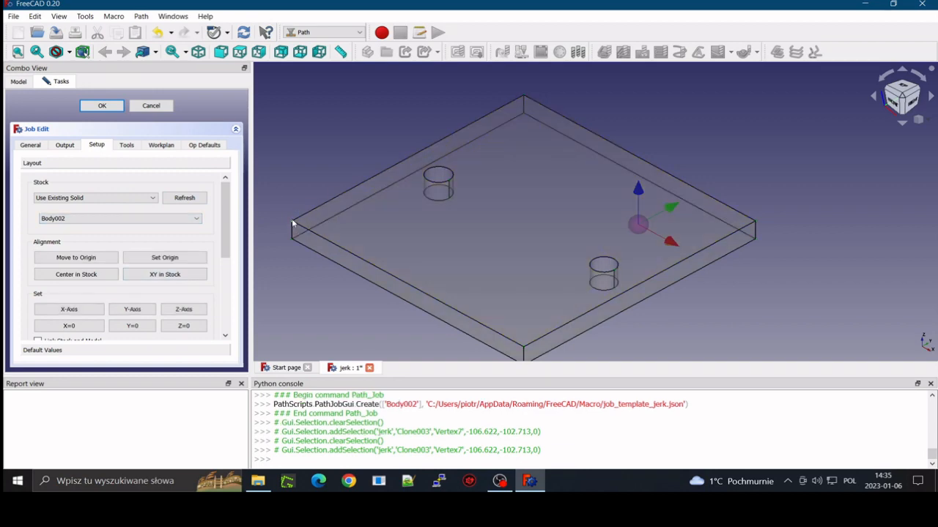
click(165, 257)
scroll(162, 261, down, 1)
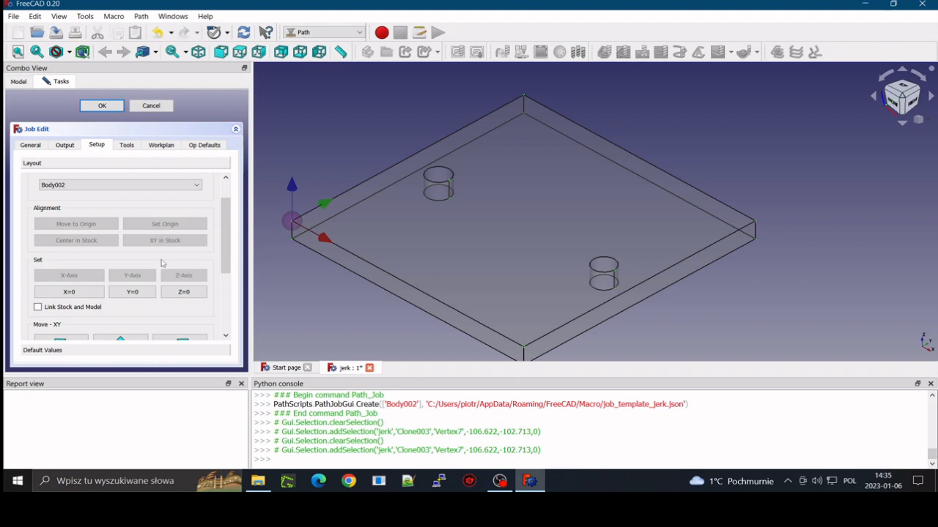
drag(232, 247, 228, 227)
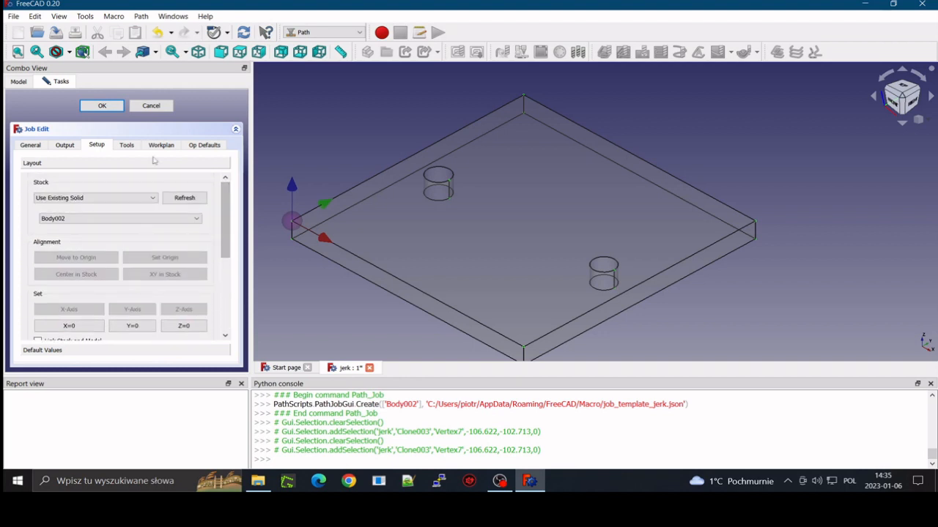
Check the job's tool controllers and general settings, and accept the job setup
click(127, 145)
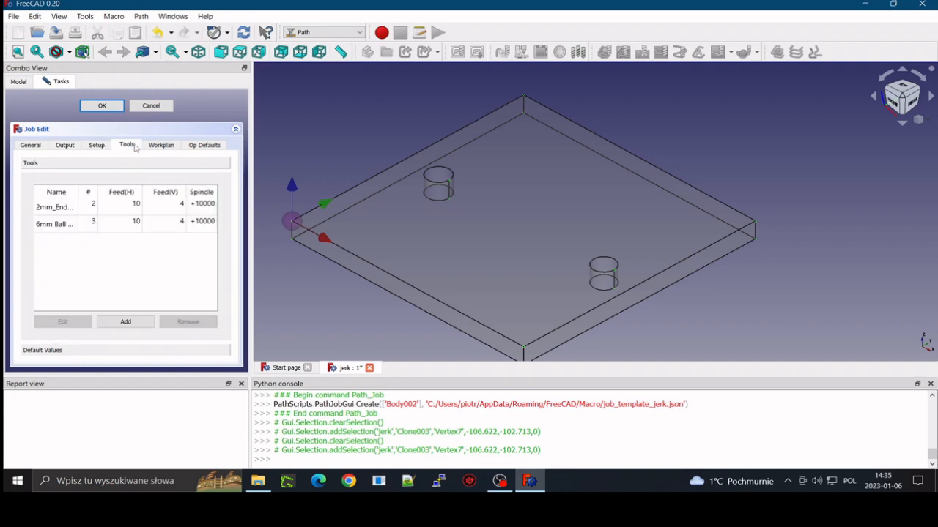
click(41, 145)
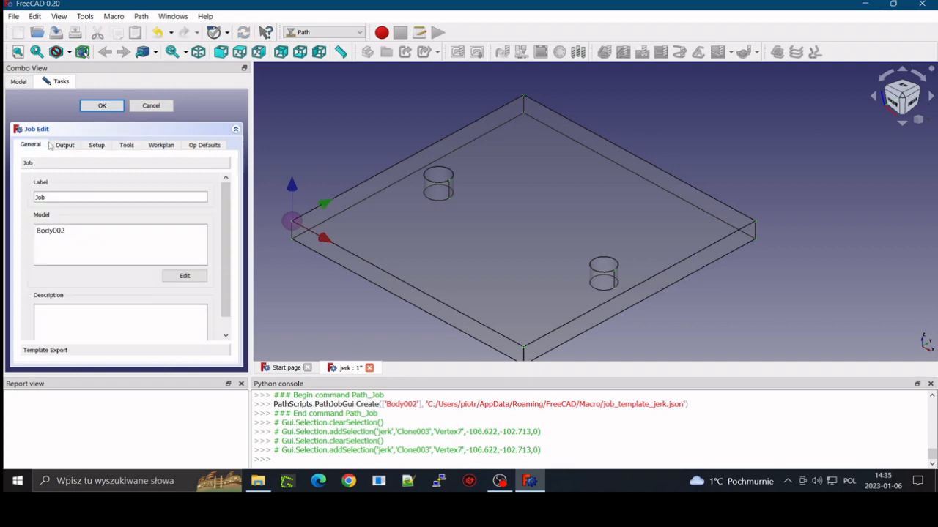
click(102, 106)
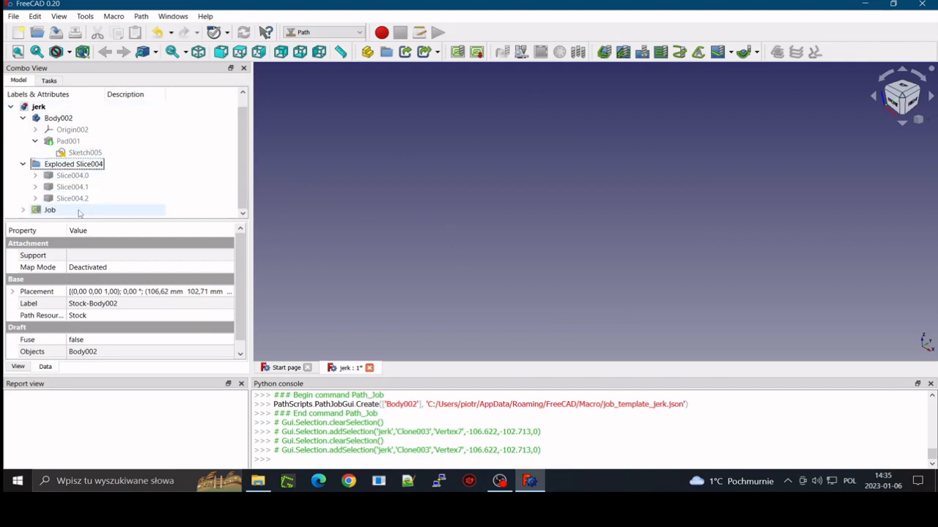
Expand the new Job and make its Stock-Body002 visible in the 3D view
click(66, 210)
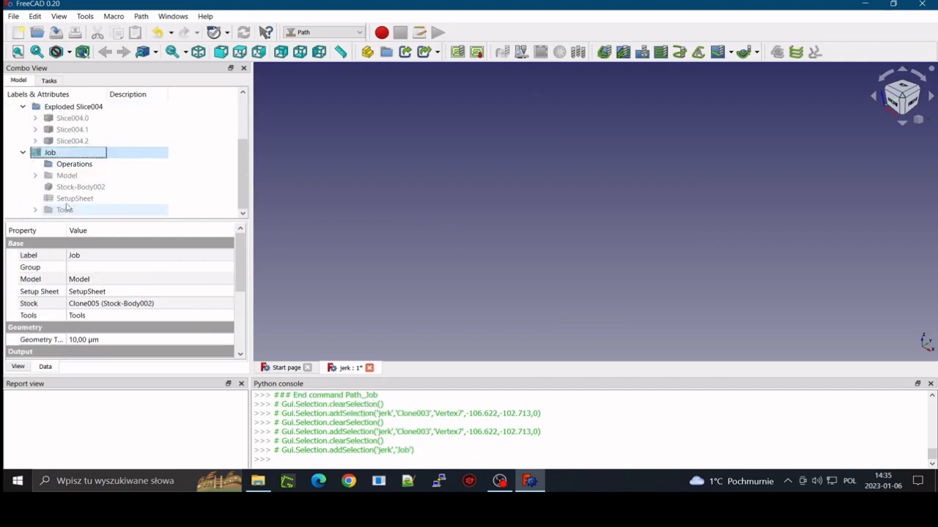
click(76, 187)
key(space)
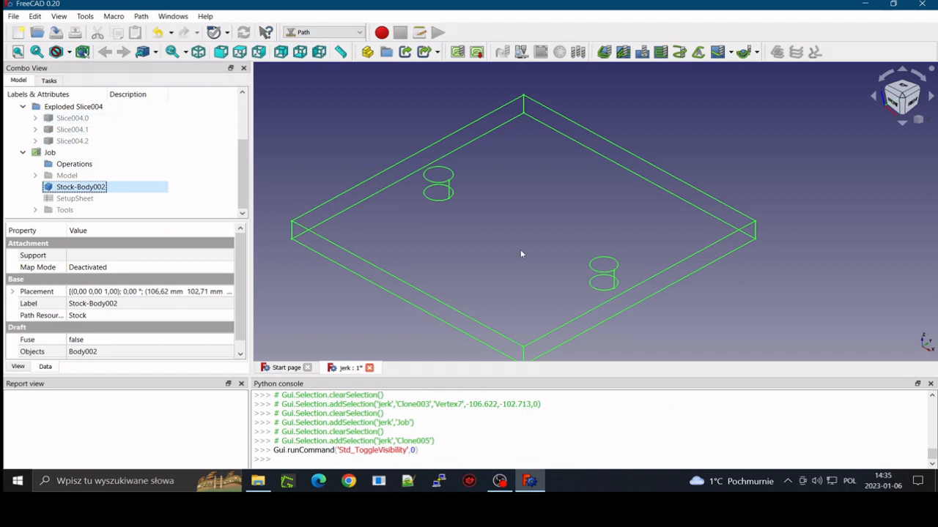
click(455, 232)
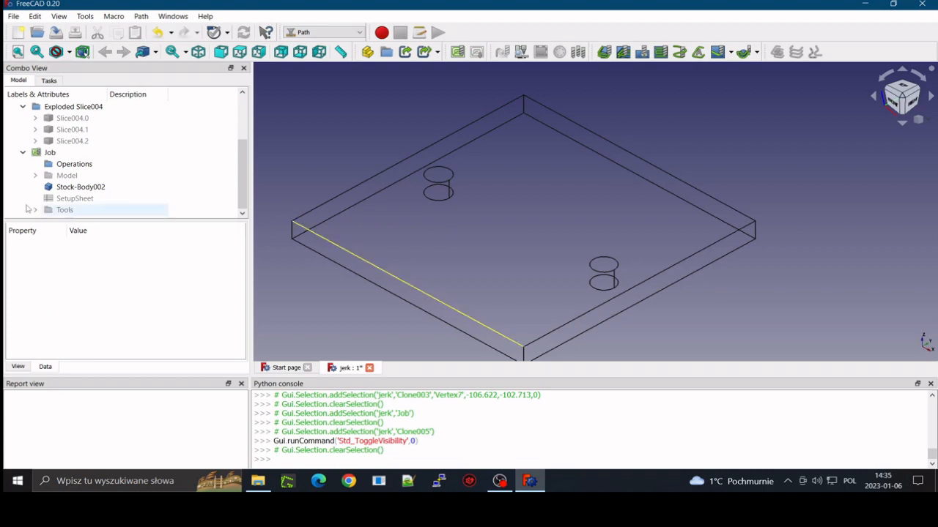
click(81, 187)
click(535, 192)
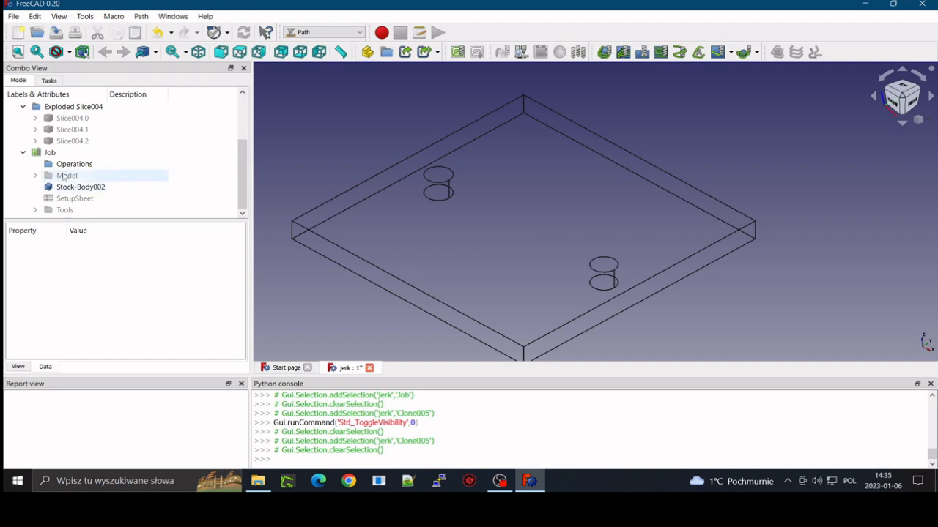
Expand the Job's Model group and make Model-Body002 visible in the 3D view
click(89, 153)
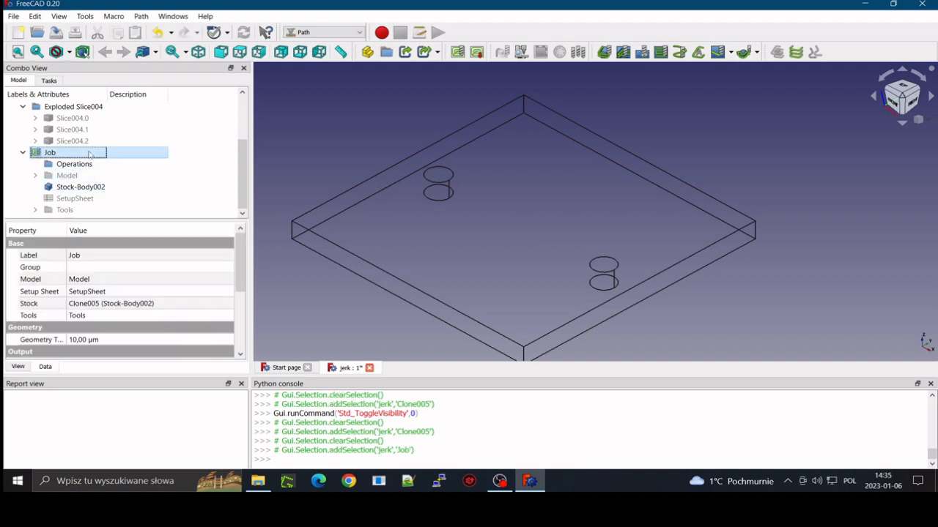
click(35, 176)
click(79, 187)
key(space)
Create a Drilling operation on the plate's two hole faces using the 6mm Ball End001 tool controller
click(338, 224)
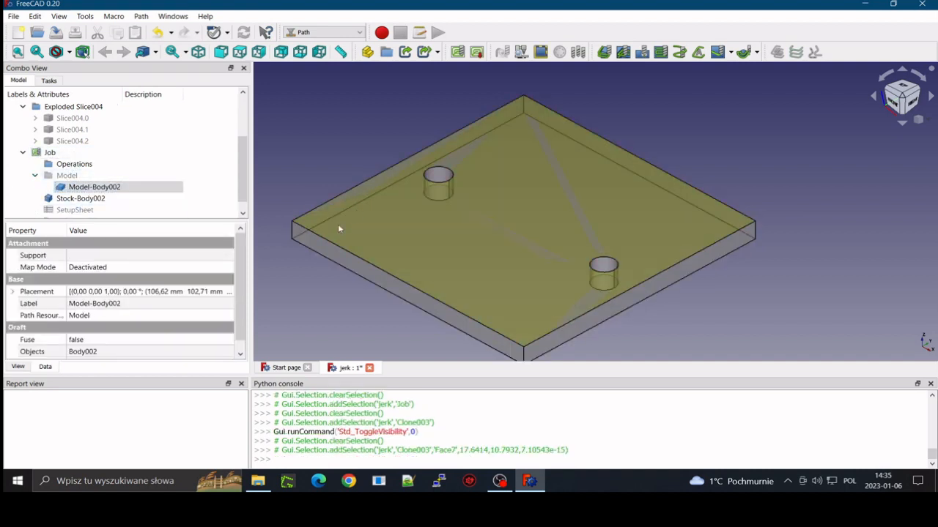
click(438, 173)
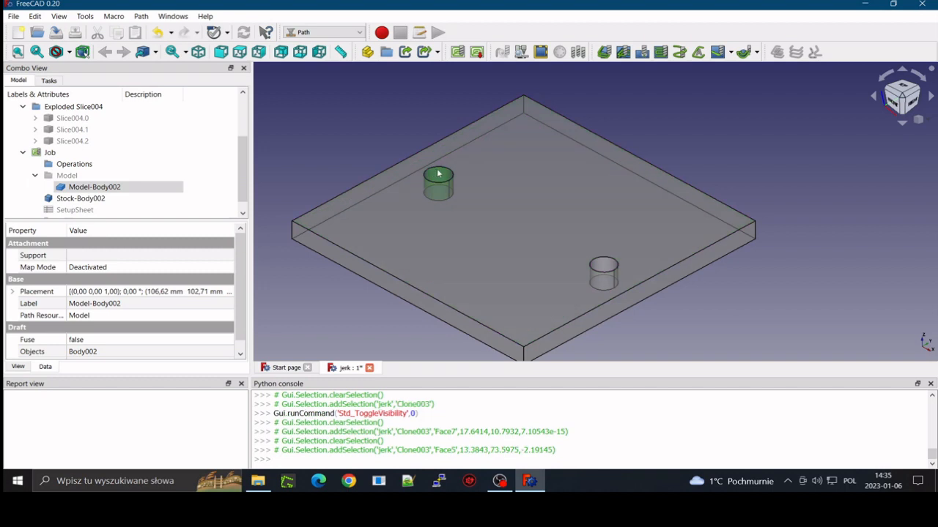
click(604, 270)
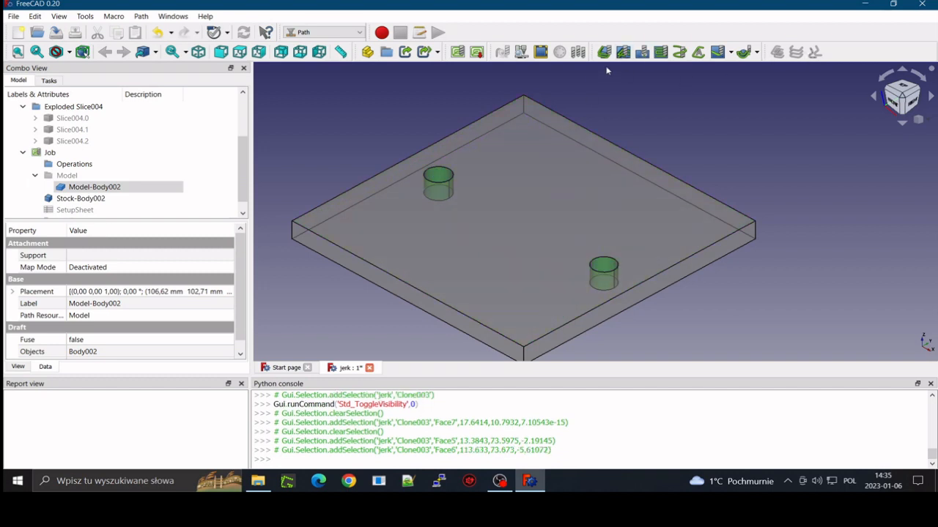
click(642, 51)
click(460, 233)
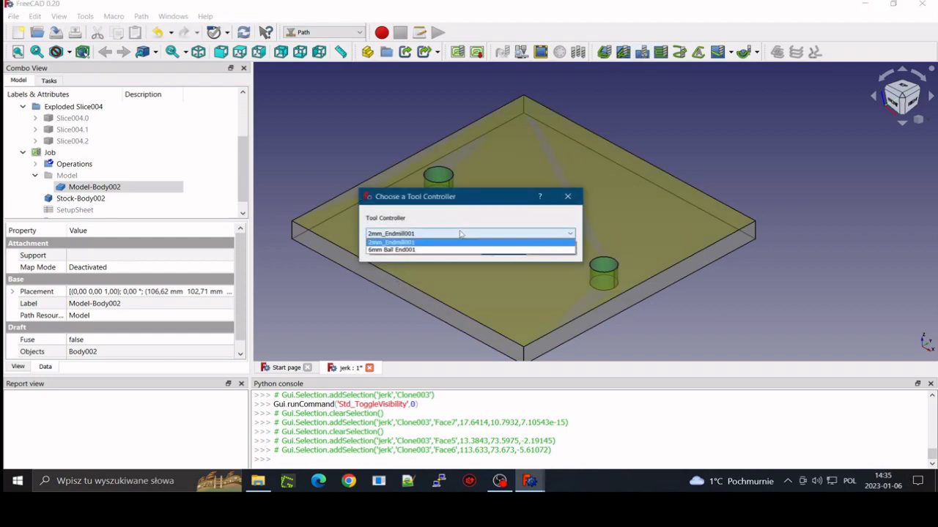
click(460, 234)
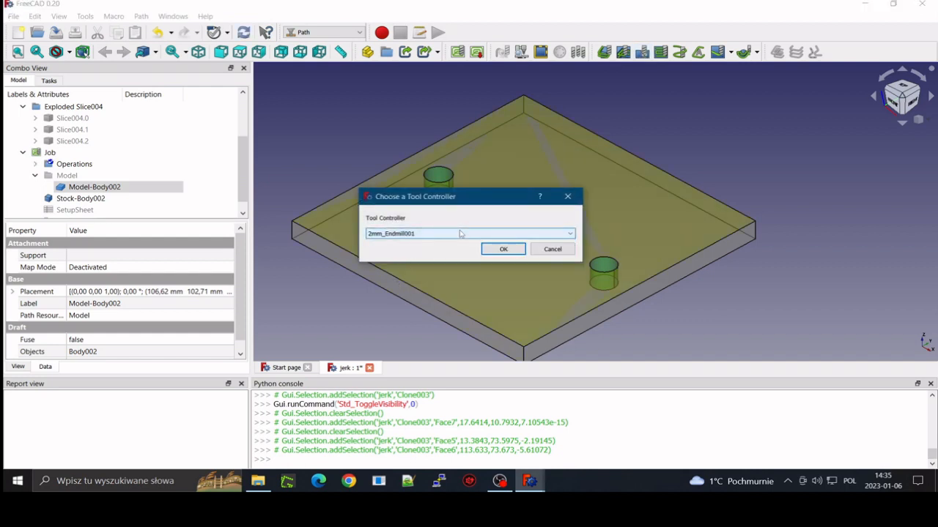
click(460, 234)
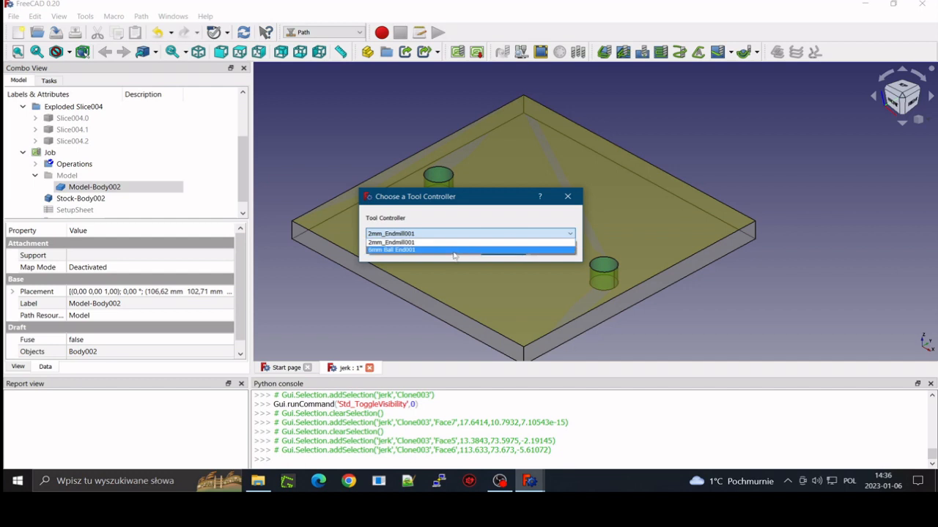
click(454, 249)
click(504, 250)
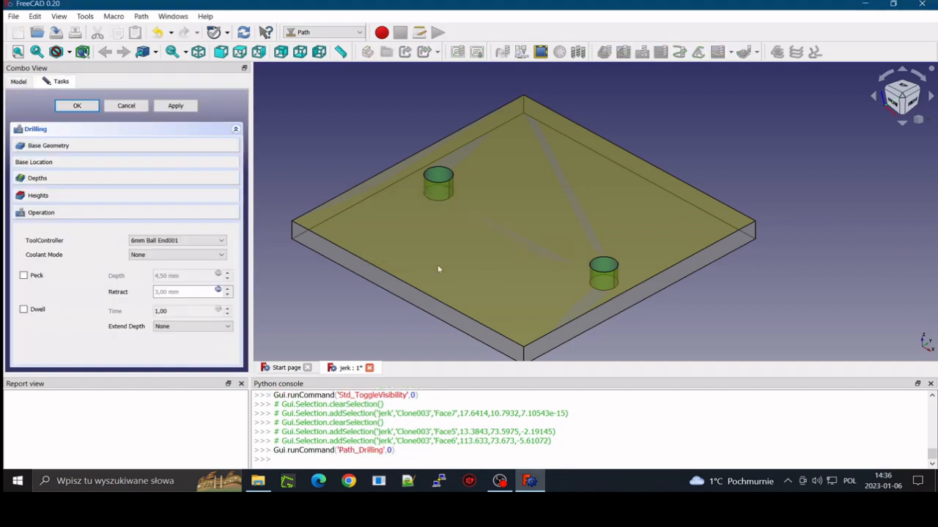
Enable pecking for the drilling, set its final depth to -12 mm, and accept the operation
click(23, 275)
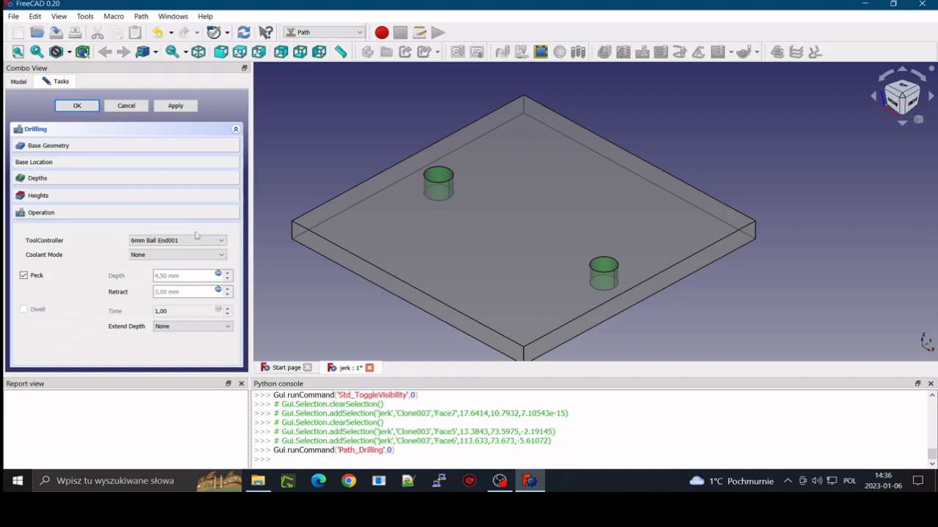
click(124, 180)
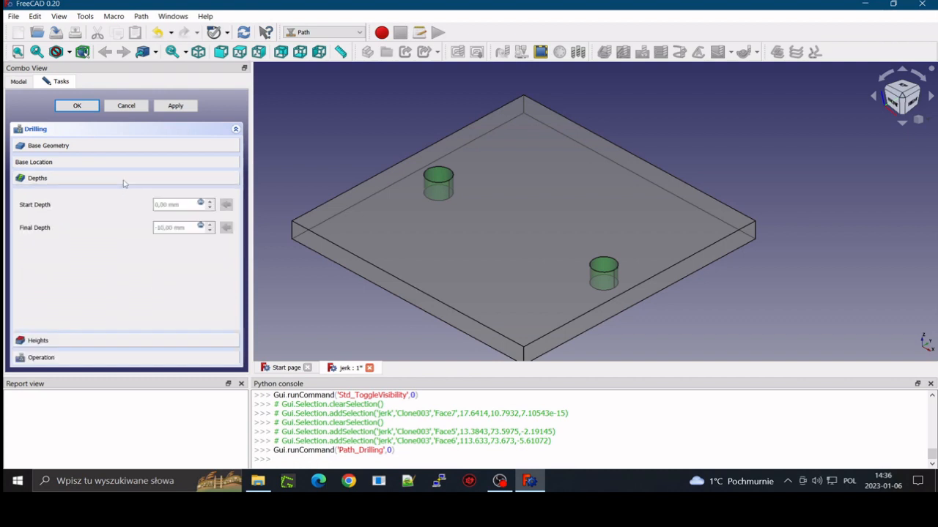
click(201, 227)
key(BackSpace)
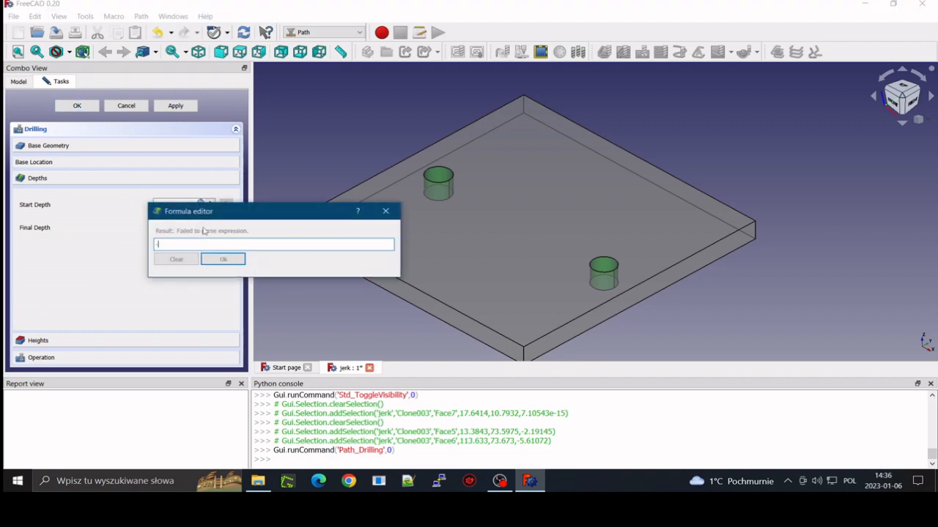
text(-12)
key(Return)
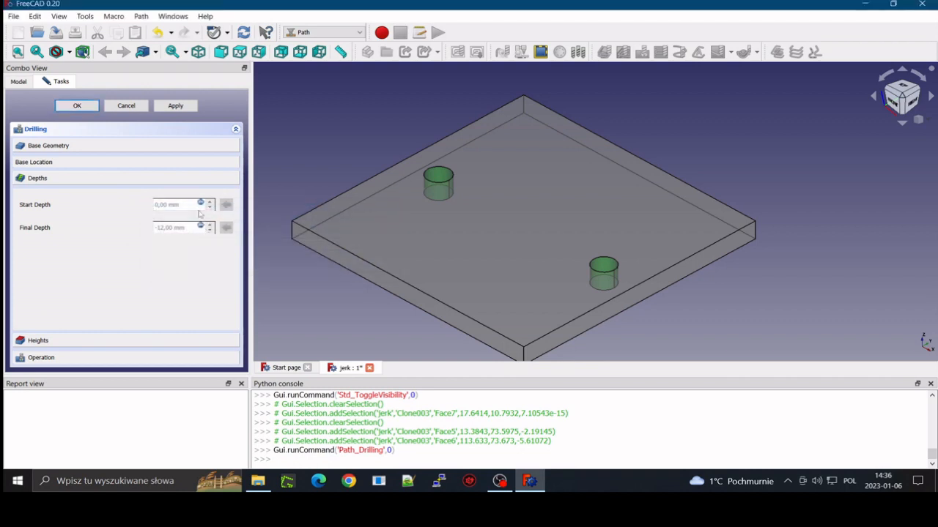
click(164, 106)
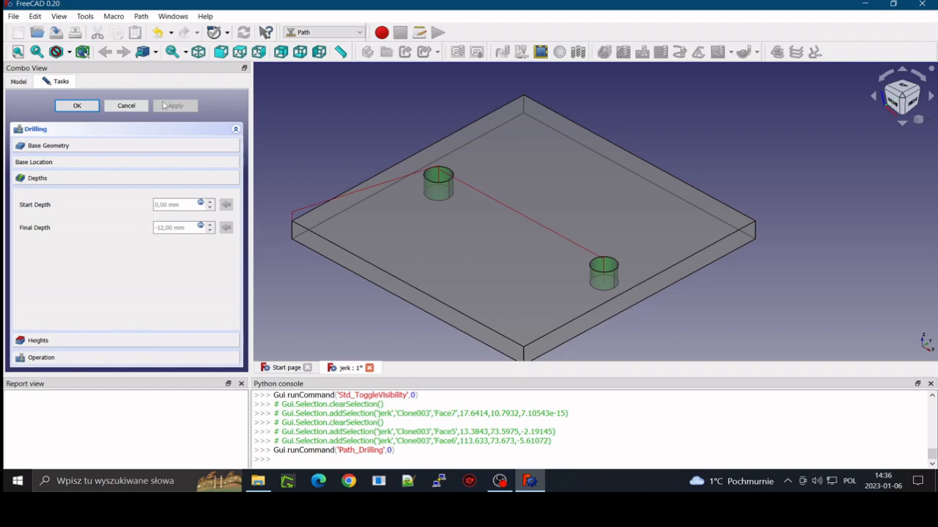
click(77, 105)
Inspect the drilling toolpath, start post-processing the job, and choose January's cutoff folder for the output file
scroll(424, 191, up, 5)
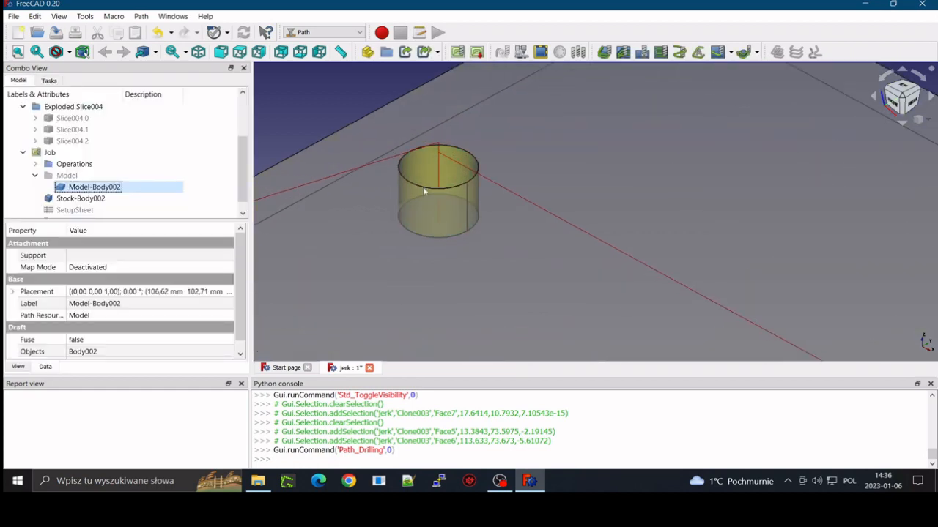
scroll(414, 284, down, 1)
scroll(414, 284, down, 5)
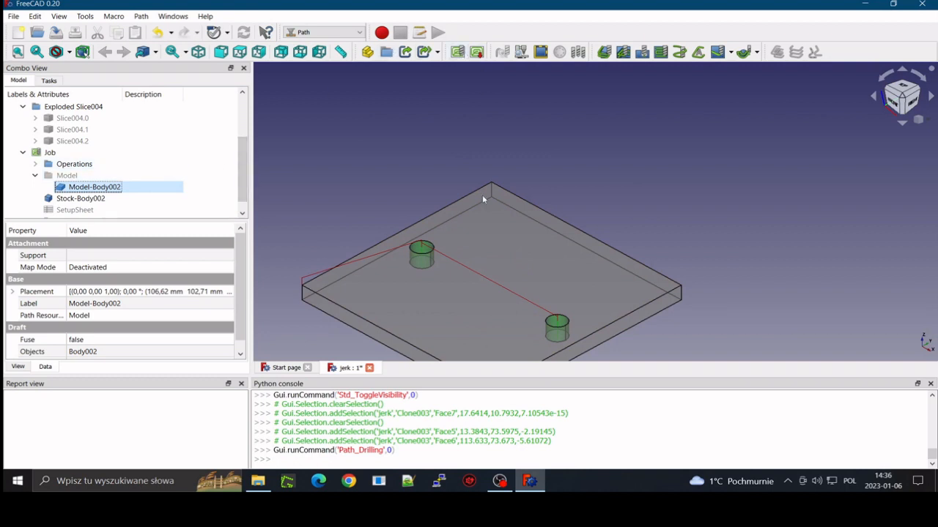
middle_drag(471, 241, 459, 183)
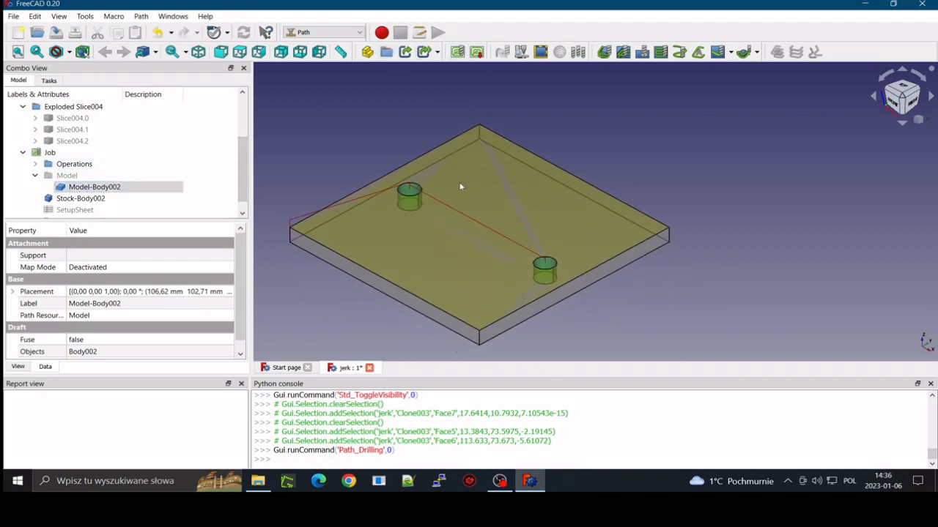
click(477, 52)
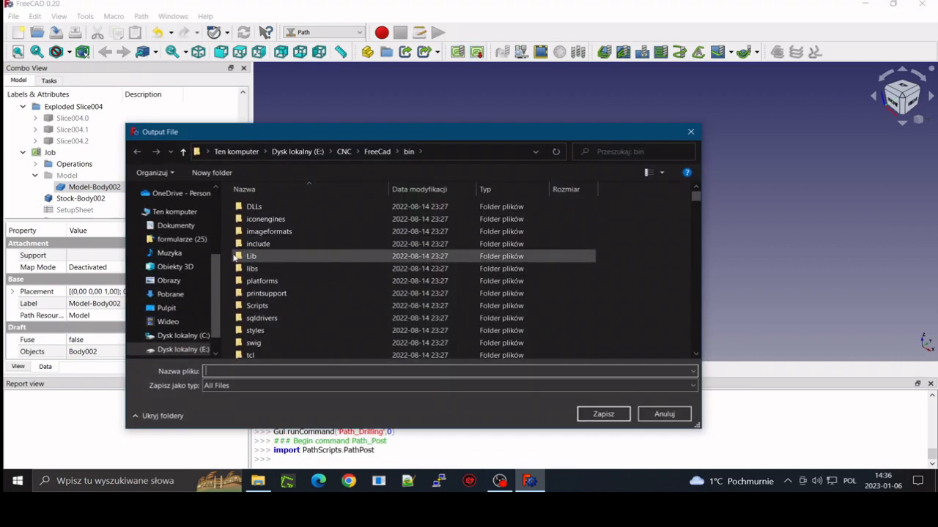
scroll(212, 257, up, 3)
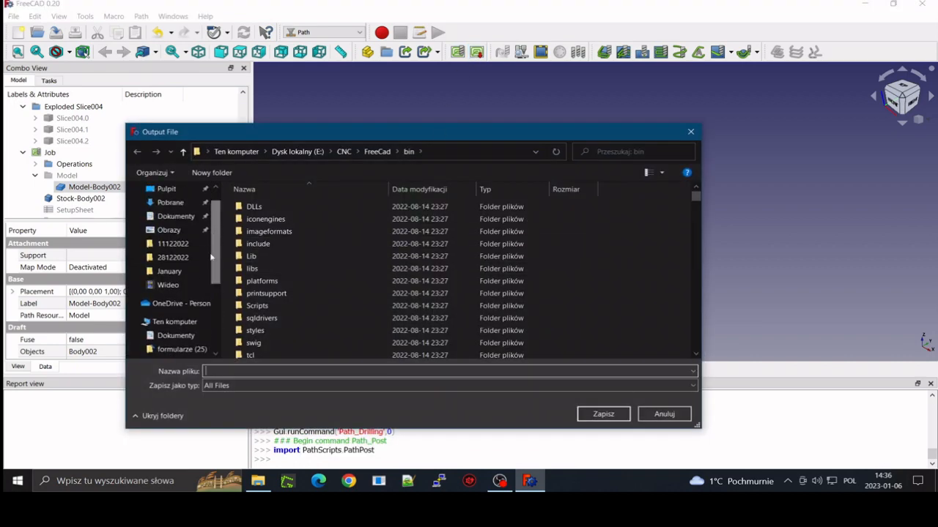
click(176, 271)
click(266, 244)
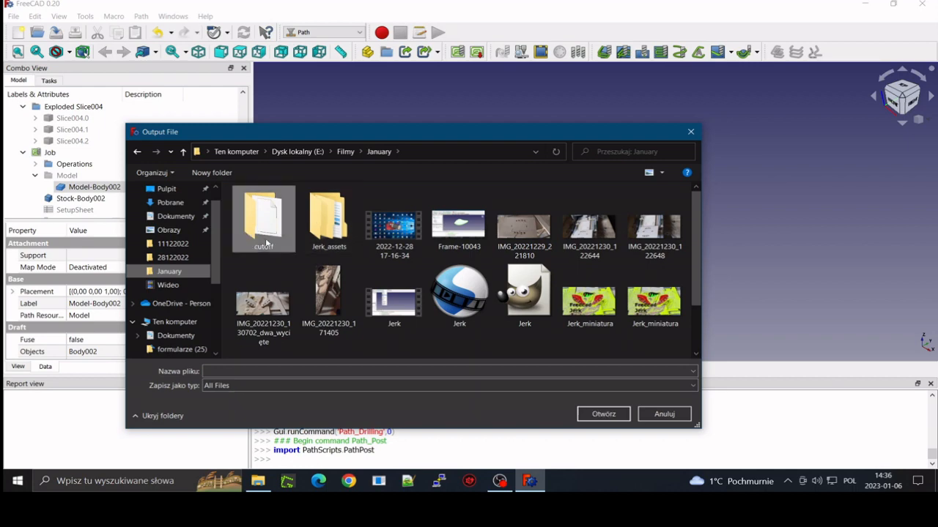
double_click(266, 244)
Save the G-code output as stock_140x140, review the generated code to its end, and accept it
click(281, 370)
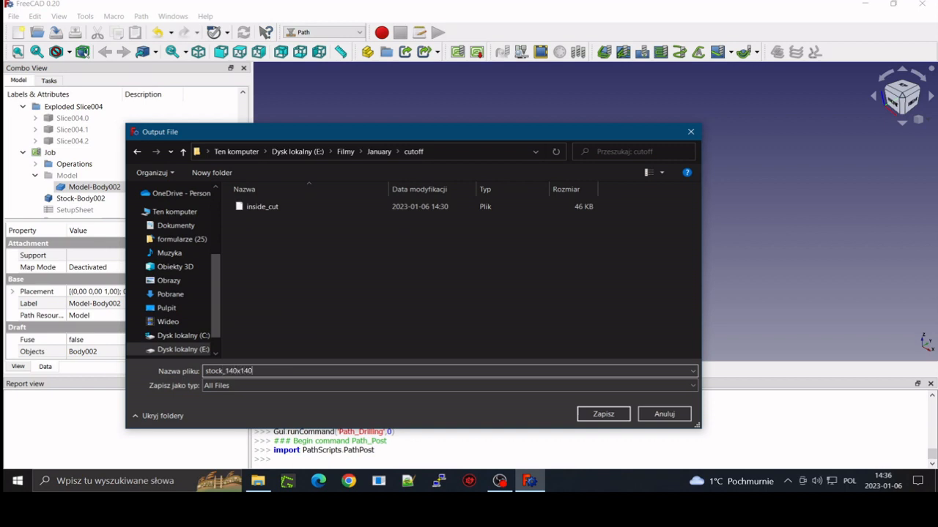
click(603, 414)
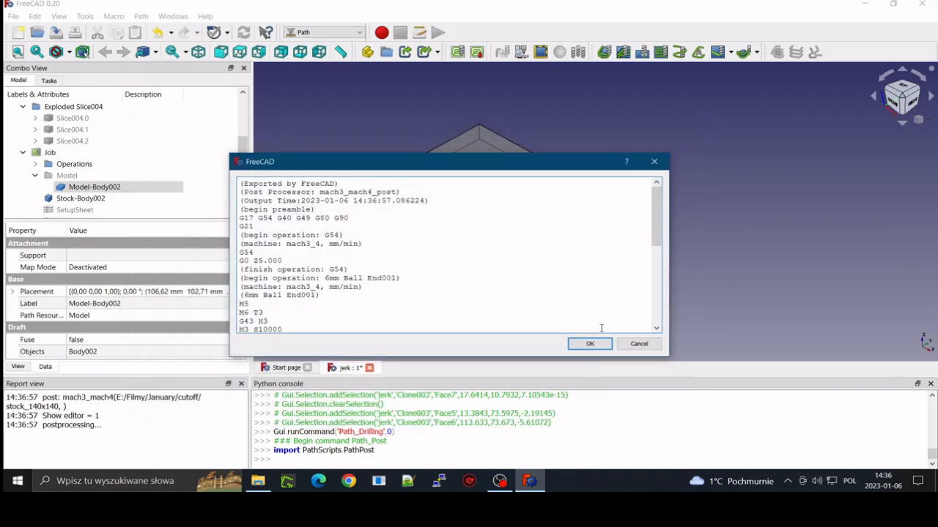
scroll(551, 276, down, 8)
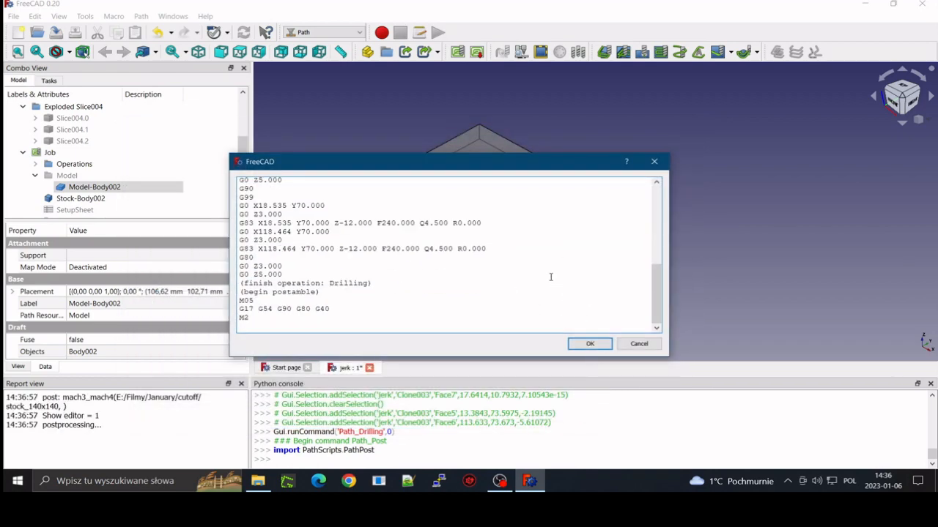
click(590, 343)
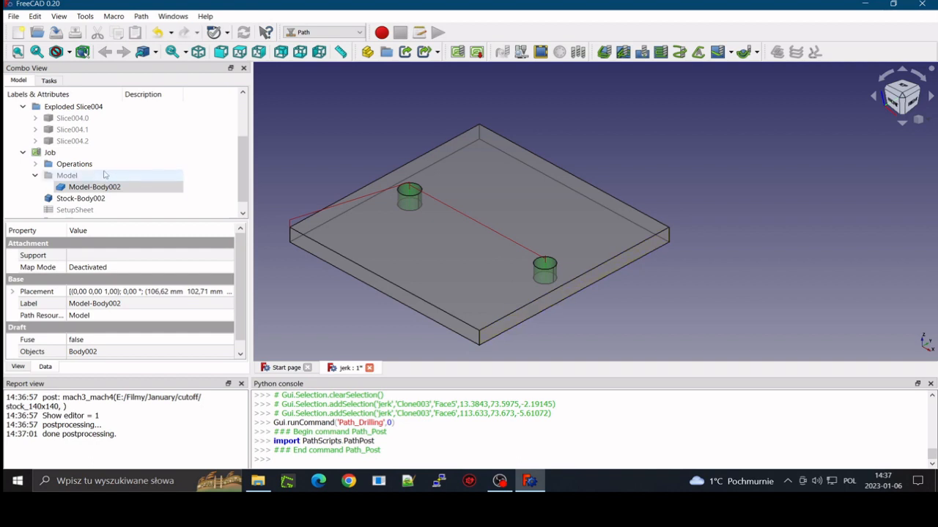
Switch to Notepad++, write the title "Gcode for outside part", and delete its last word
text(ode)
text( for )
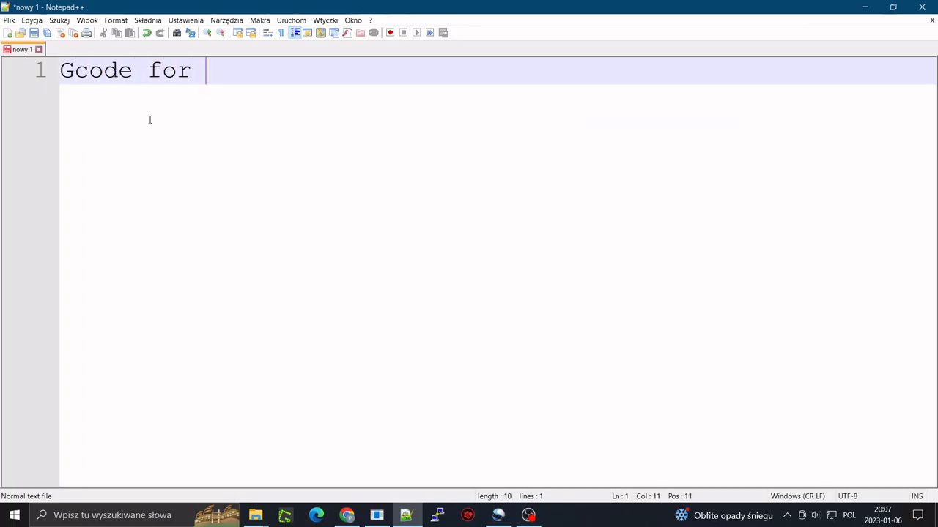
text(outside part)
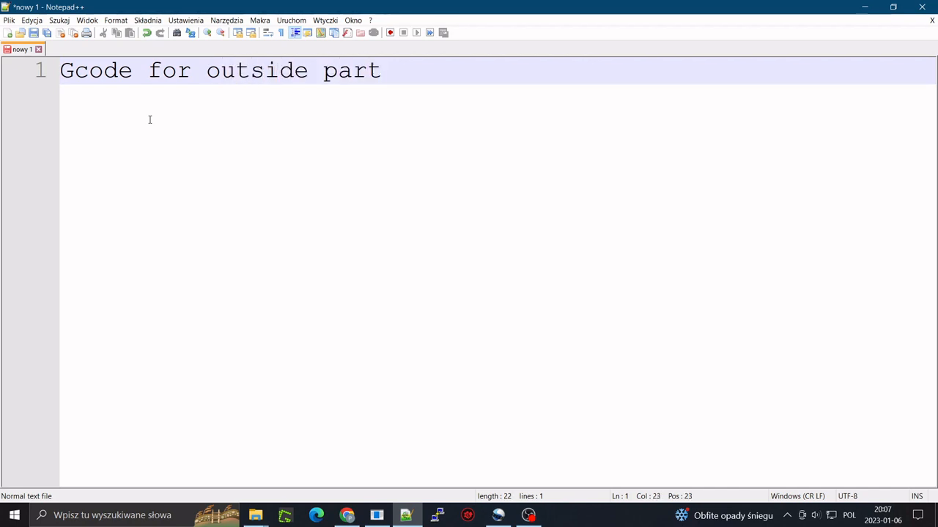
key(BackSpace)
key(BackSpace)
key(BackSpace)
key(BackSpace)
key(BackSpace)
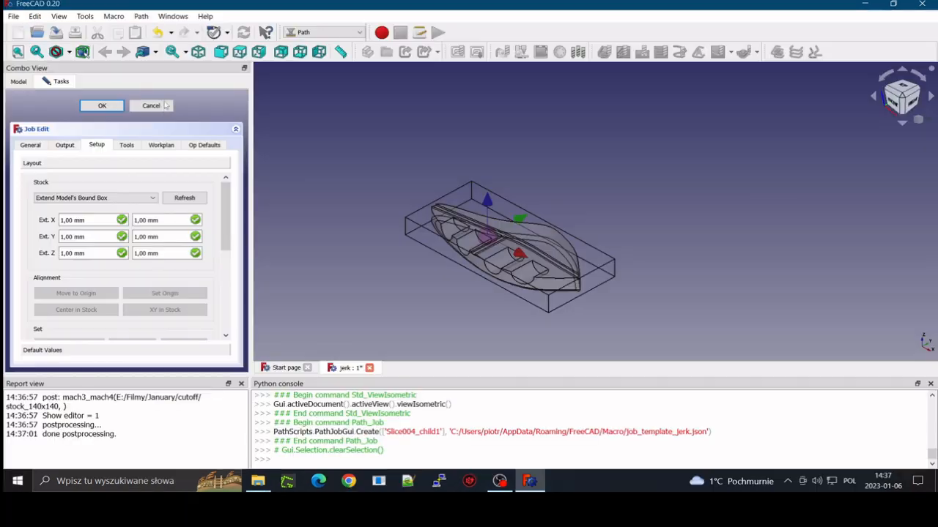
Cancel the open job setup in FreeCAD and rotate Slice004.1 by 180° about its X axis with Transform
click(149, 105)
click(72, 198)
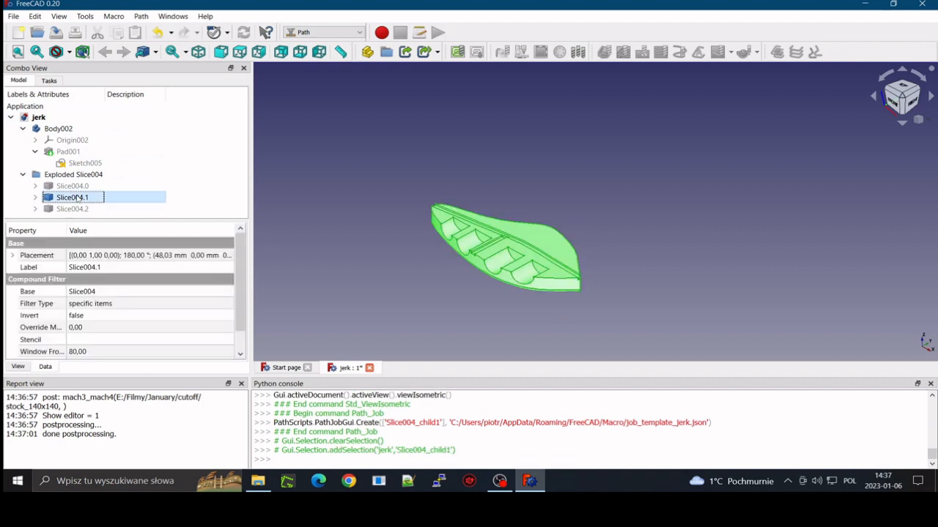
right_click(79, 198)
click(220, 7)
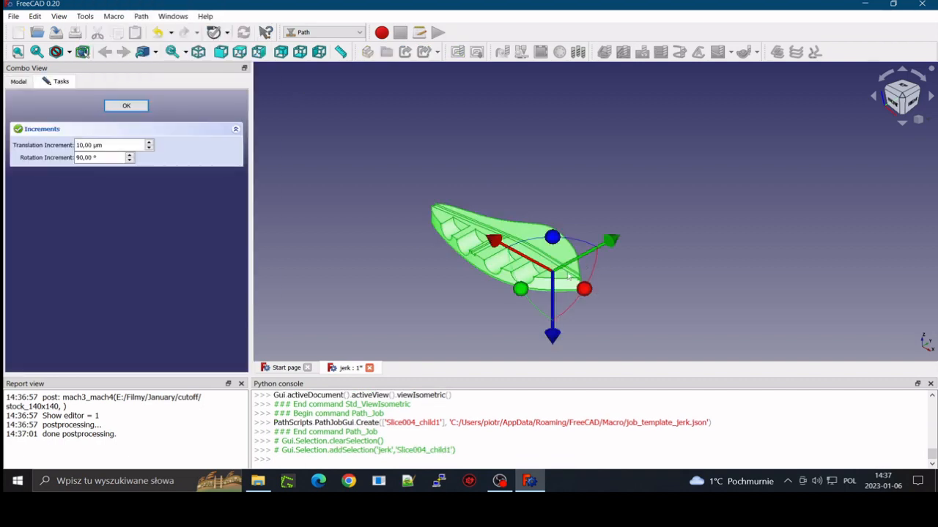
drag(586, 291, 505, 292)
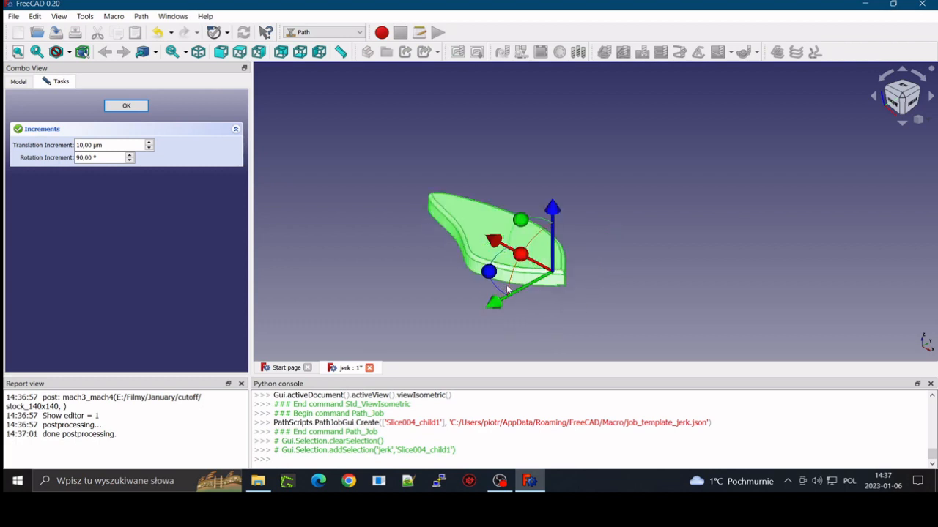
click(127, 106)
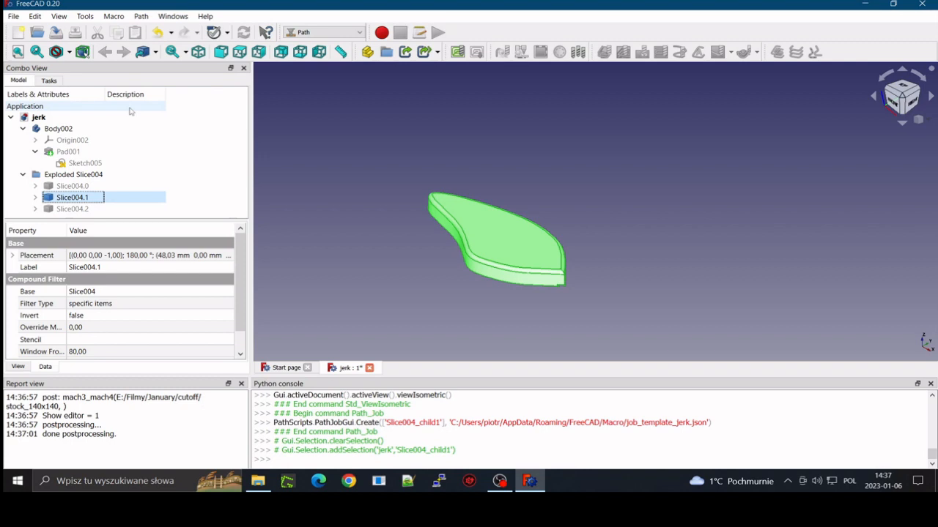
Create a new job for Slice004.1 from template_jerk and open its general settings
click(457, 52)
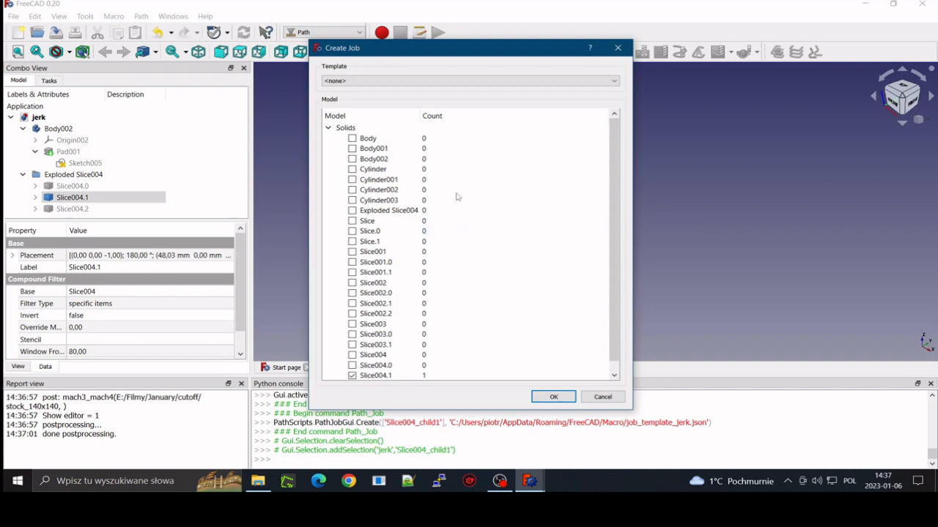
click(469, 81)
click(448, 112)
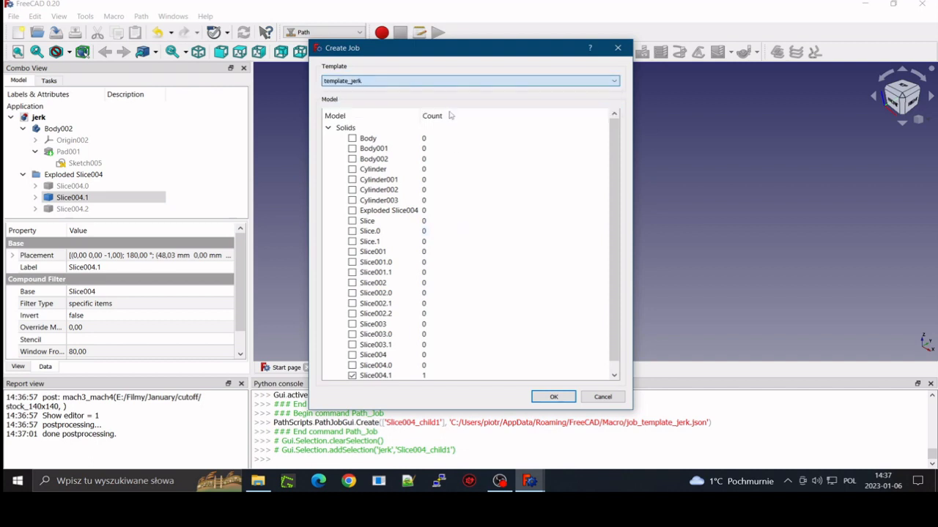
scroll(612, 265, down, 1)
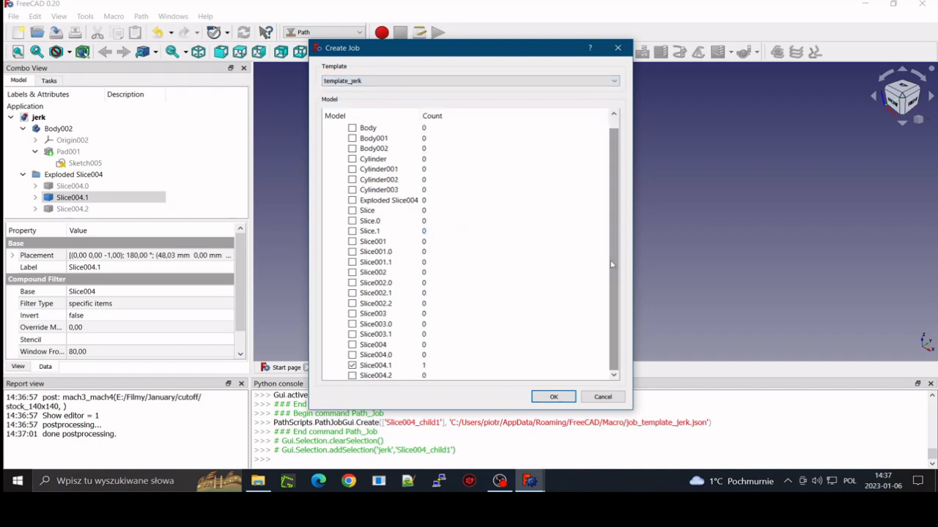
click(554, 397)
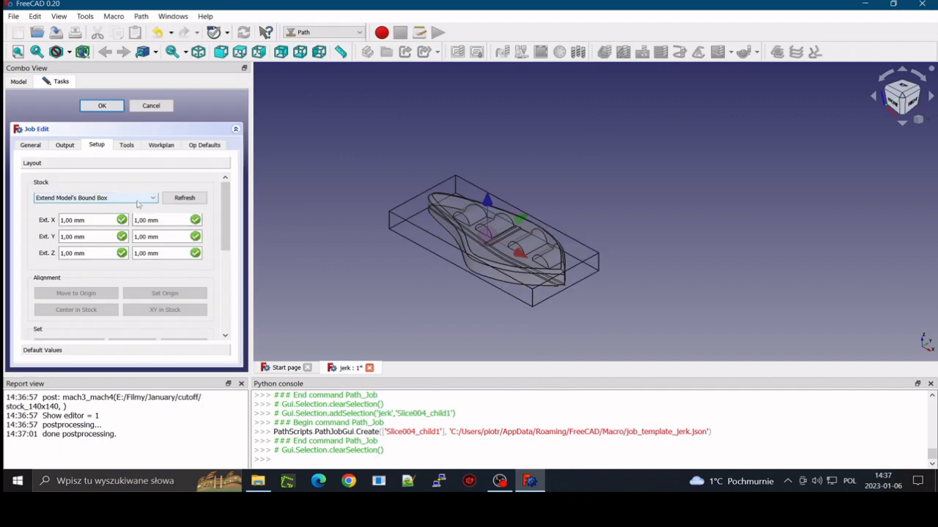
click(42, 147)
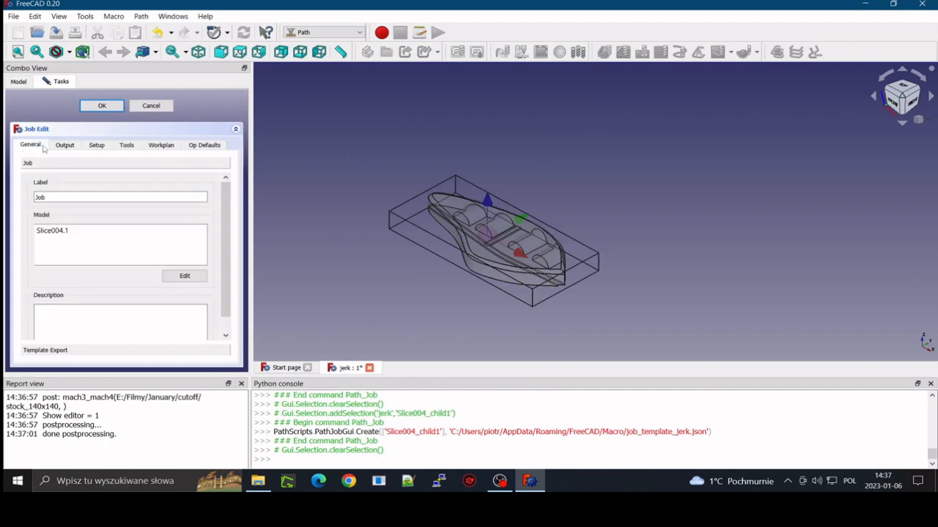
Look through the job's output and tool settings, and set its stock to the existing solid Body002
click(63, 146)
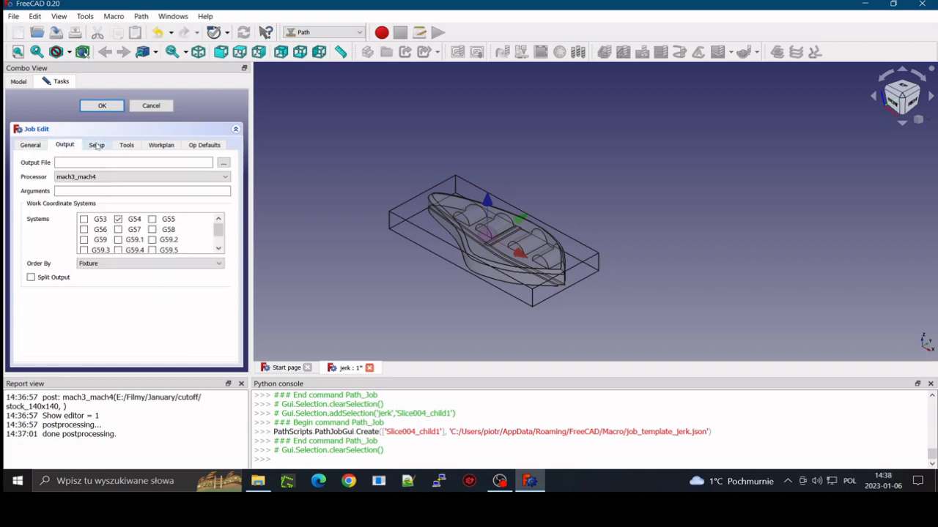
click(97, 146)
click(126, 145)
click(98, 147)
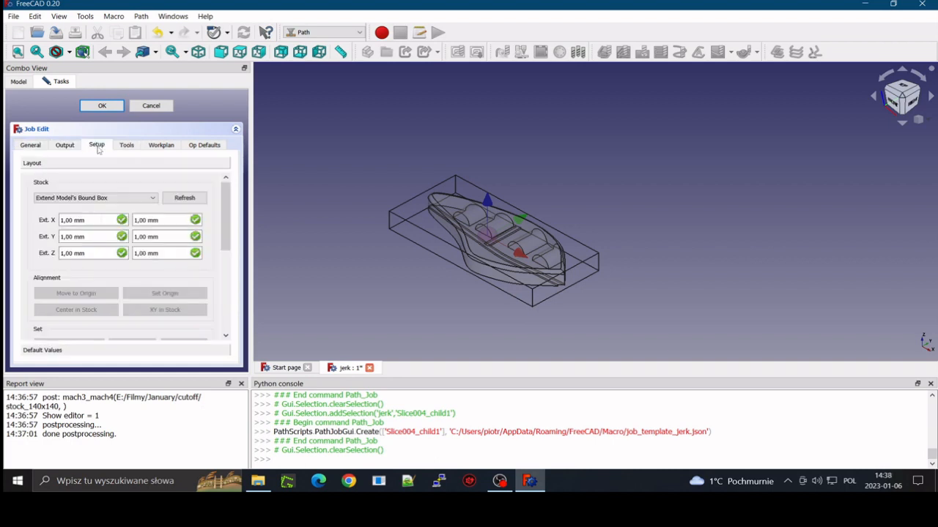
click(95, 198)
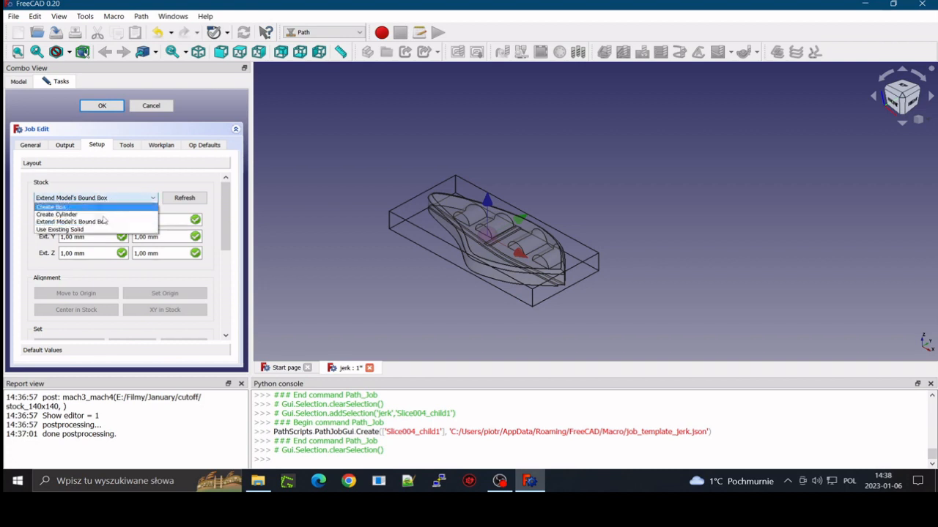
click(93, 230)
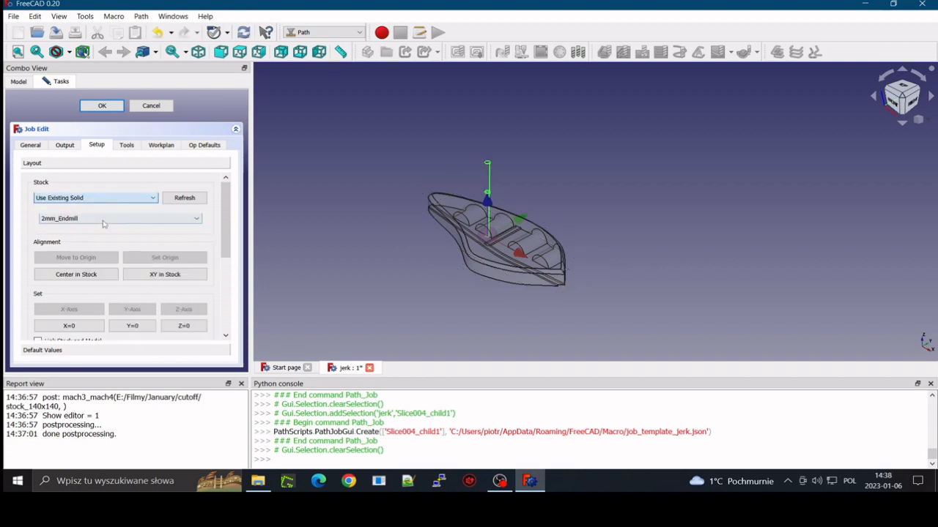
click(105, 219)
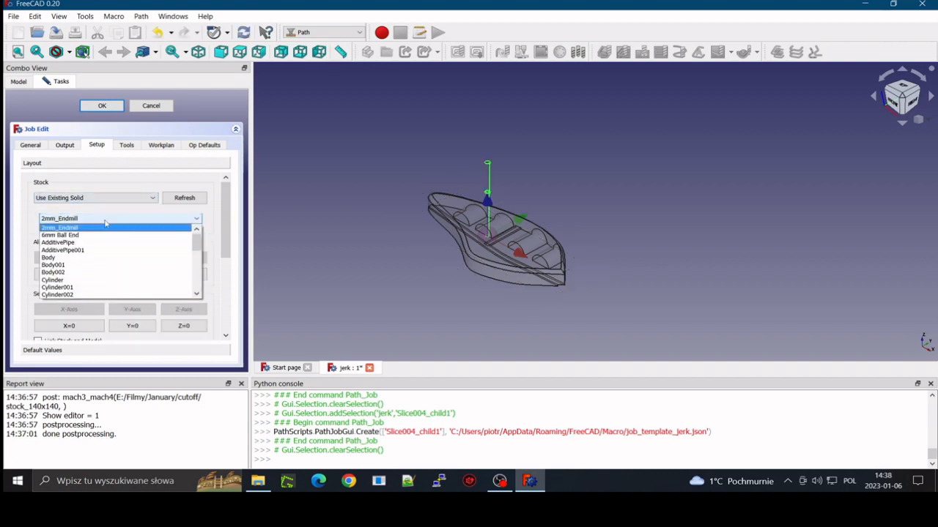
click(105, 273)
Set the job origin at the corner vertex of the narrow slot on the lure half's underside
middle_drag(316, 290, 460, 272)
scroll(655, 232, up, 4)
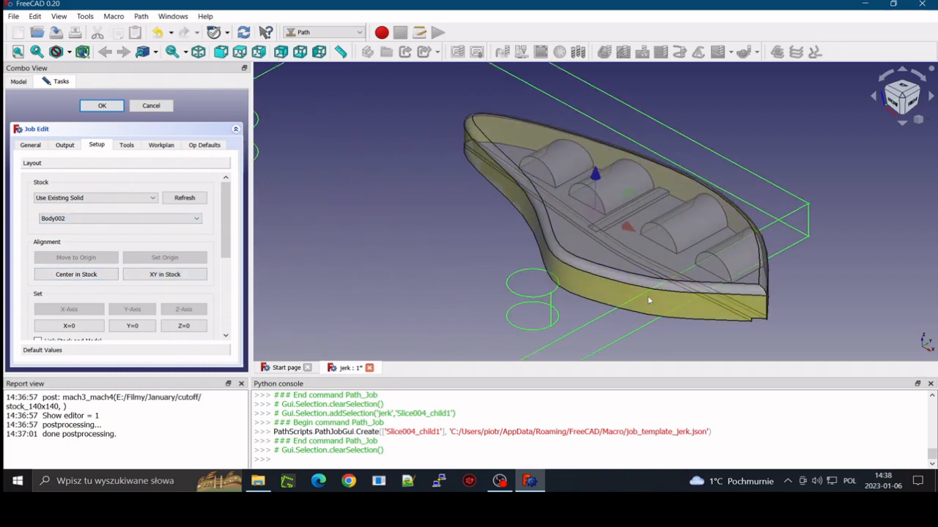
middle_drag(762, 333, 449, 282)
scroll(546, 258, up, 5)
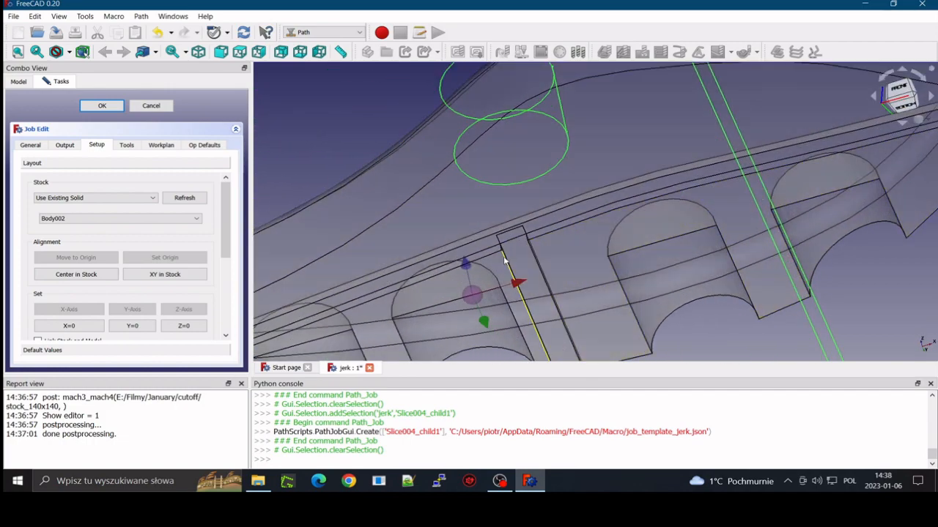
click(504, 253)
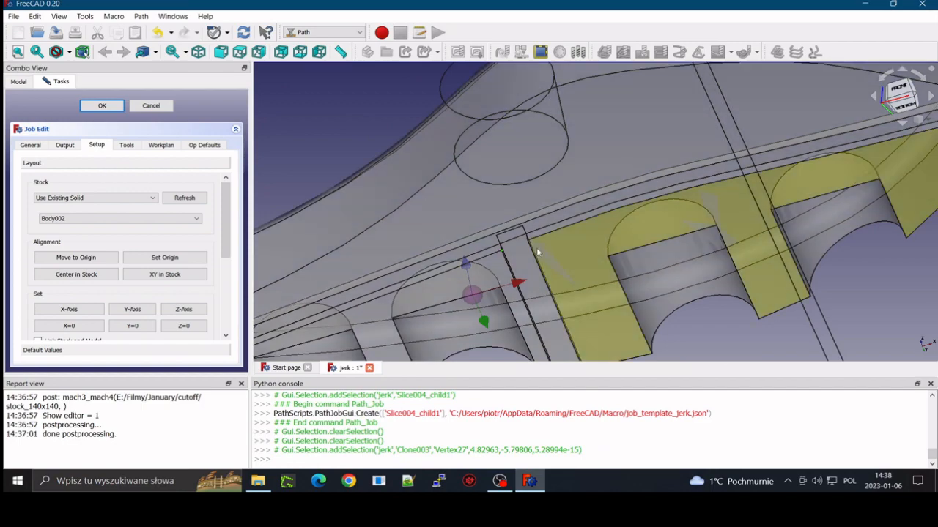
middle_drag(537, 252, 291, 263)
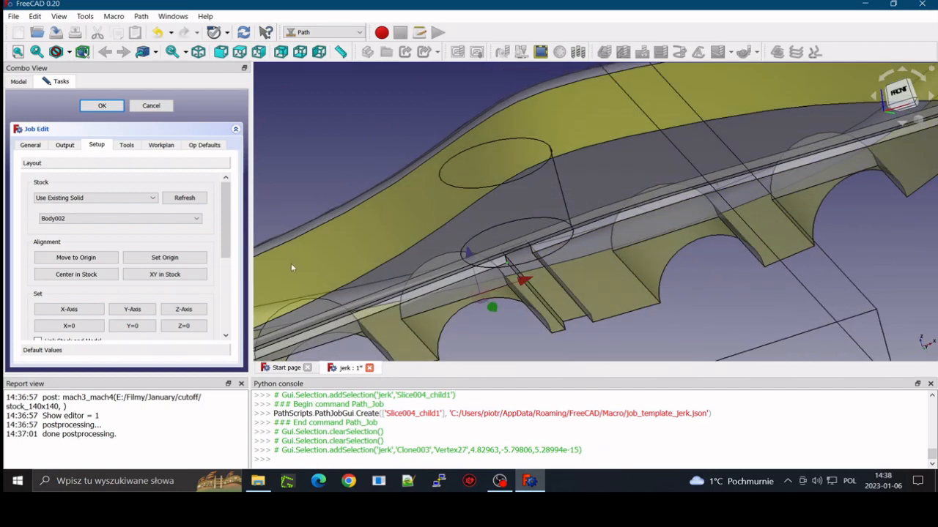
click(165, 258)
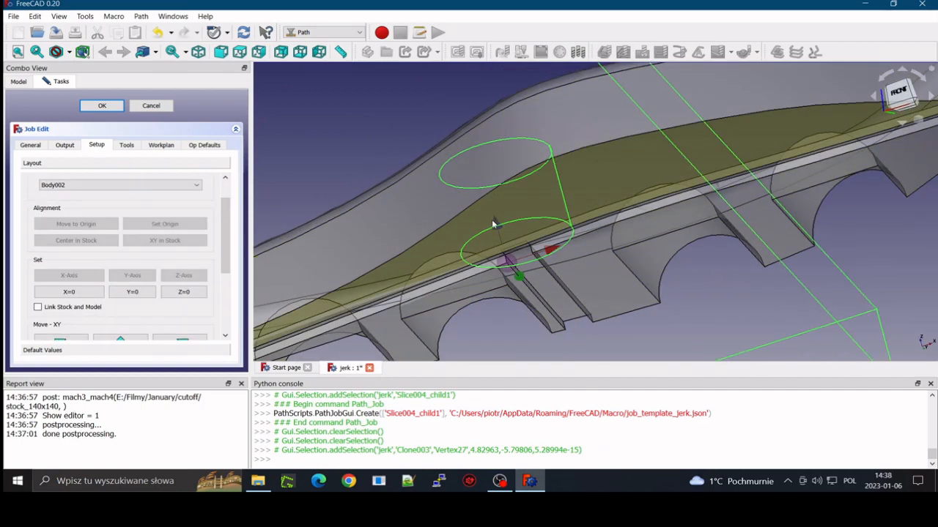
Align the stock plate's lower corner vertex to X=0, Y=0 and Z=0 in an isometric view
scroll(494, 224, down, 5)
middle_drag(434, 206, 441, 187)
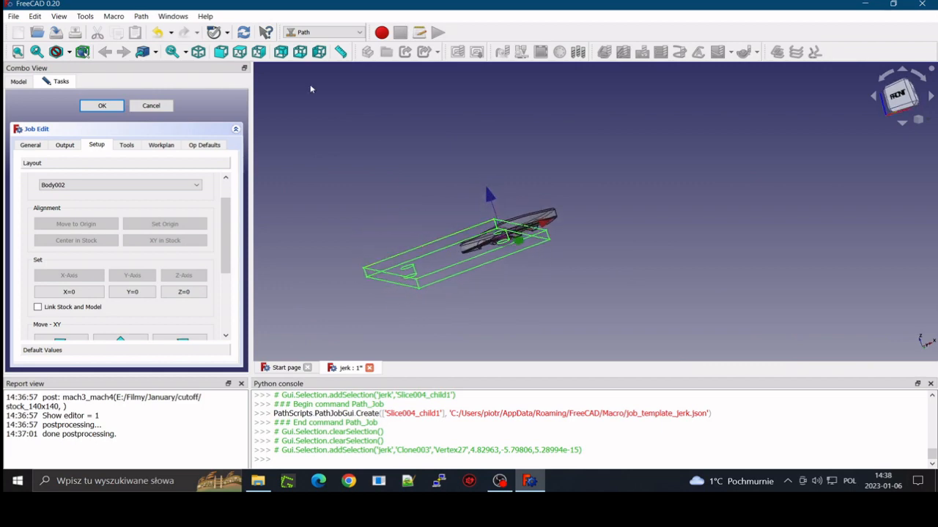
click(199, 51)
scroll(504, 145, up, 5)
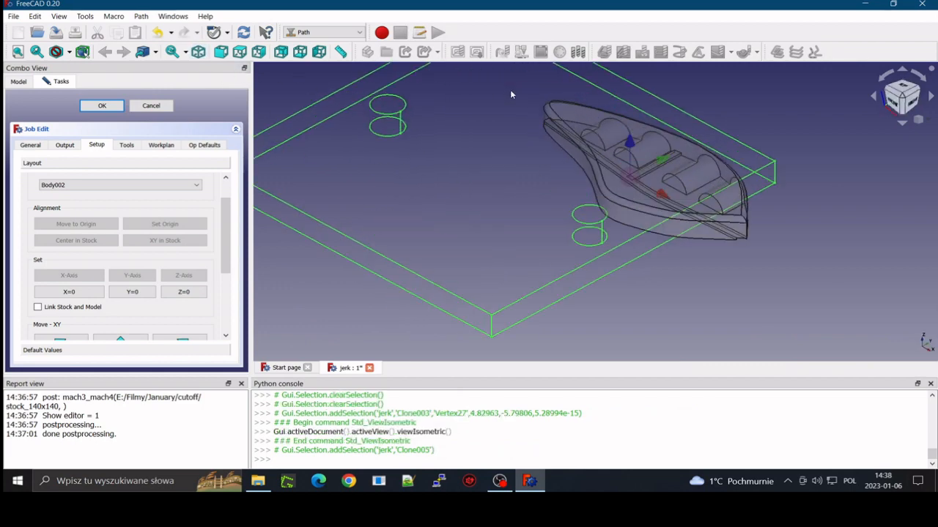
middle_drag(504, 145, 584, 169)
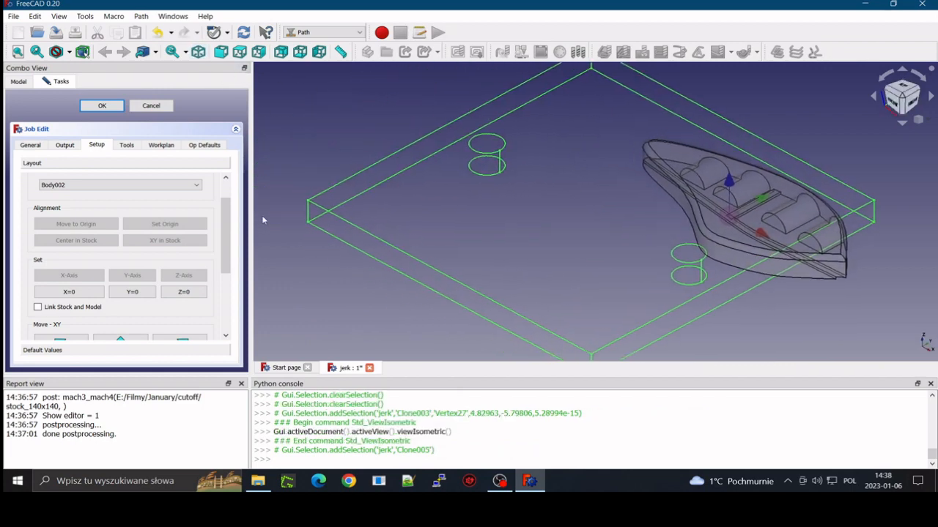
scroll(307, 225, up, 5)
click(306, 228)
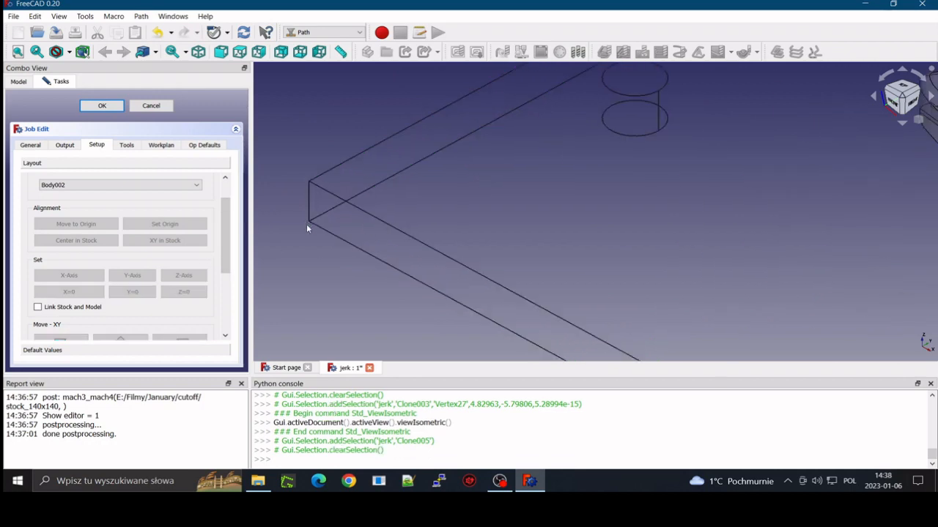
click(309, 223)
click(86, 293)
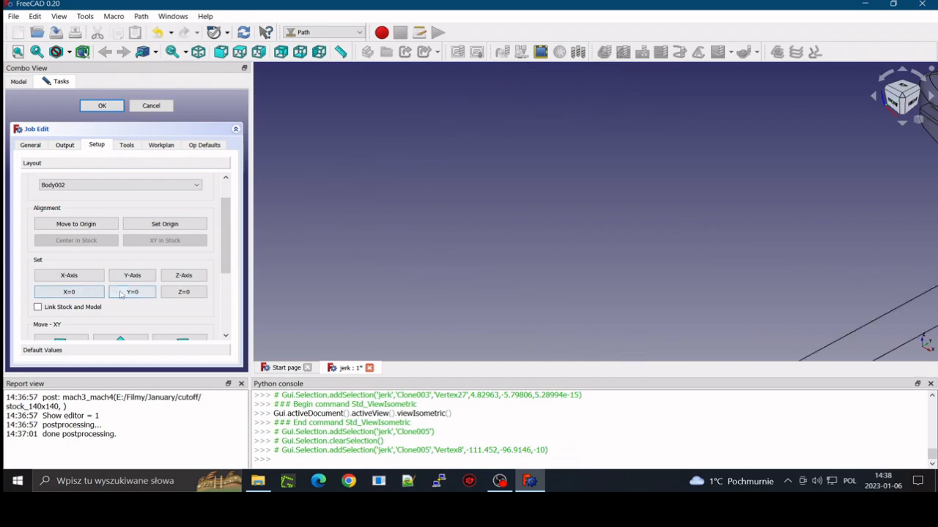
click(121, 293)
click(191, 298)
Shift the stock plate by 35 mm twice in negative X and once in negative Y
scroll(404, 260, down, 8)
scroll(631, 300, up, 4)
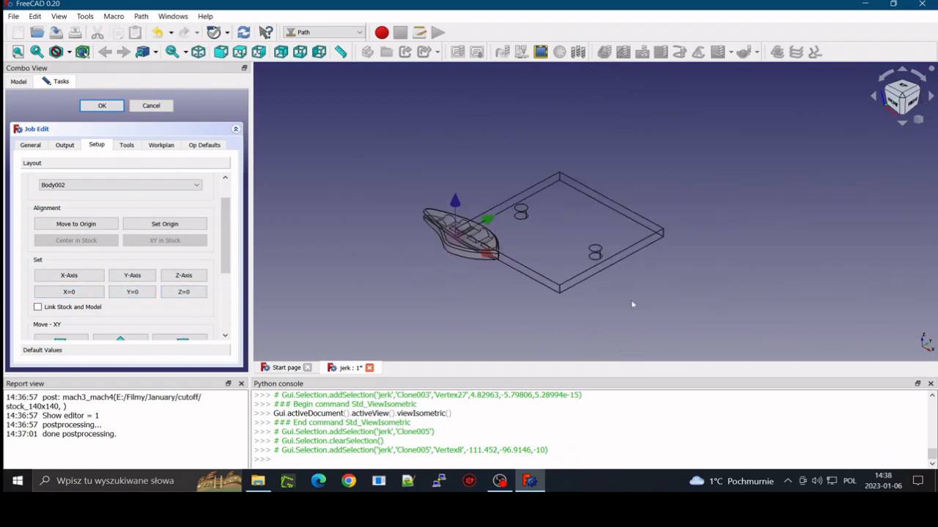
scroll(518, 252, down, 1)
scroll(80, 255, down, 5)
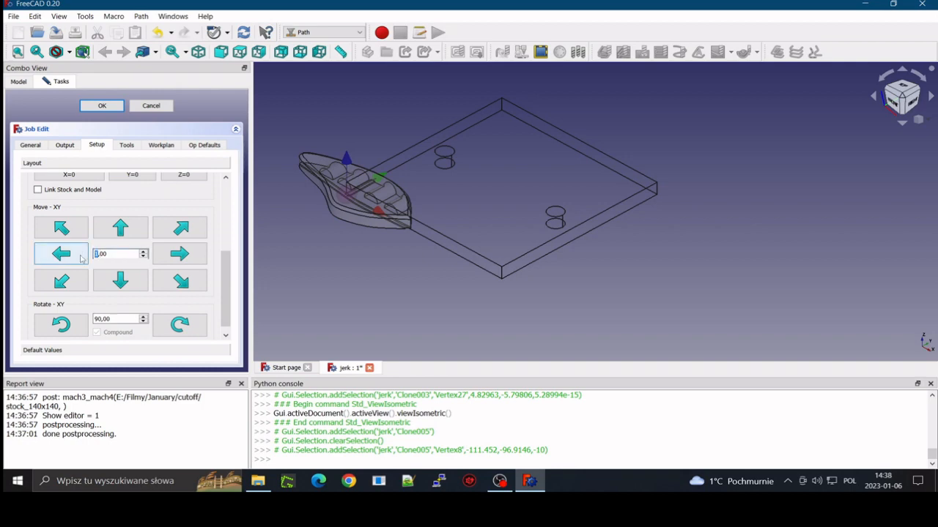
text(35)
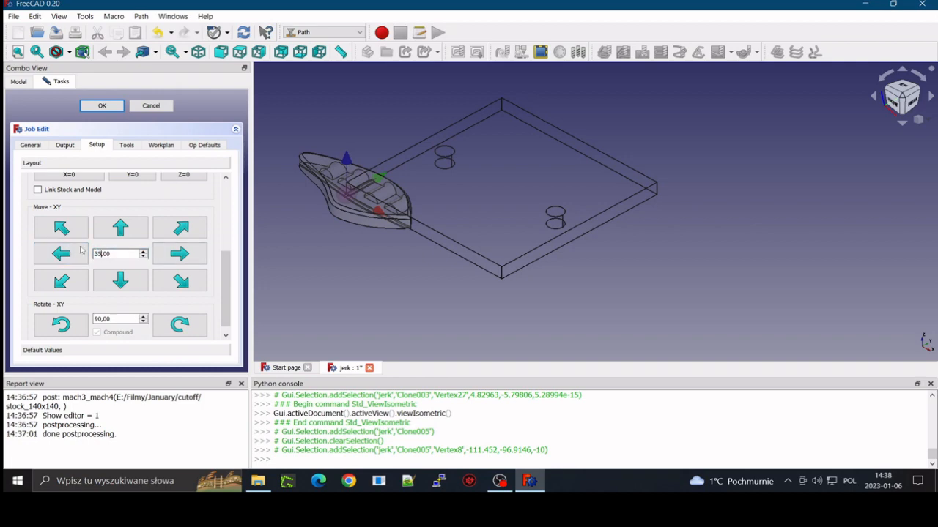
click(62, 254)
click(61, 255)
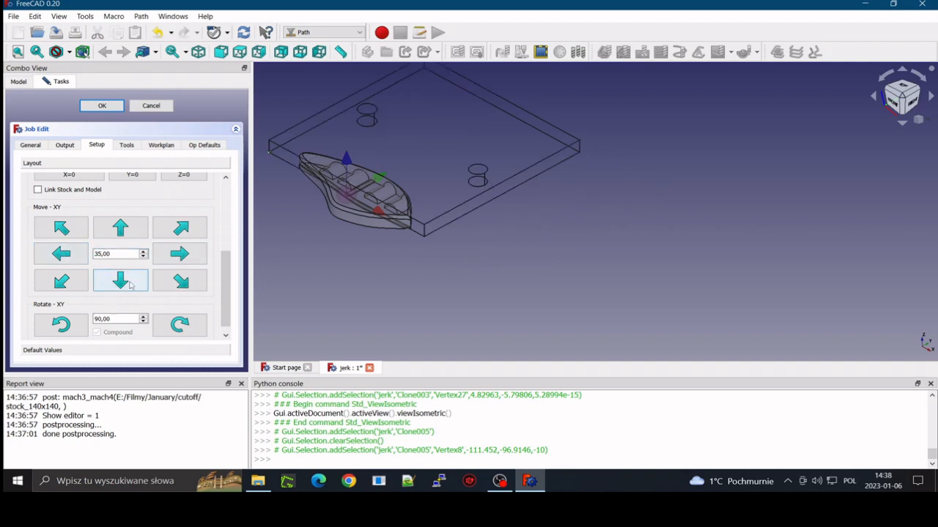
click(121, 282)
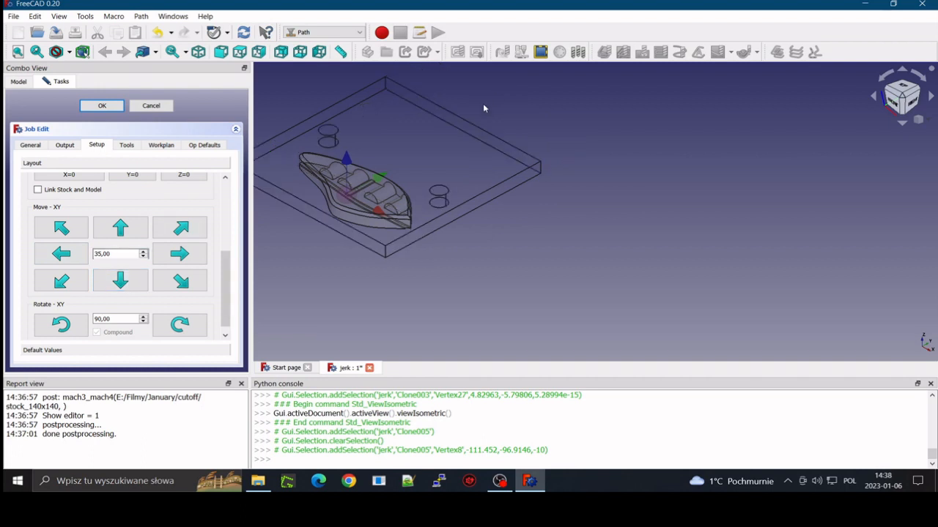
Set the job origin at the stock plate's upper corner vertex and accept the job setup
middle_drag(355, 142, 469, 145)
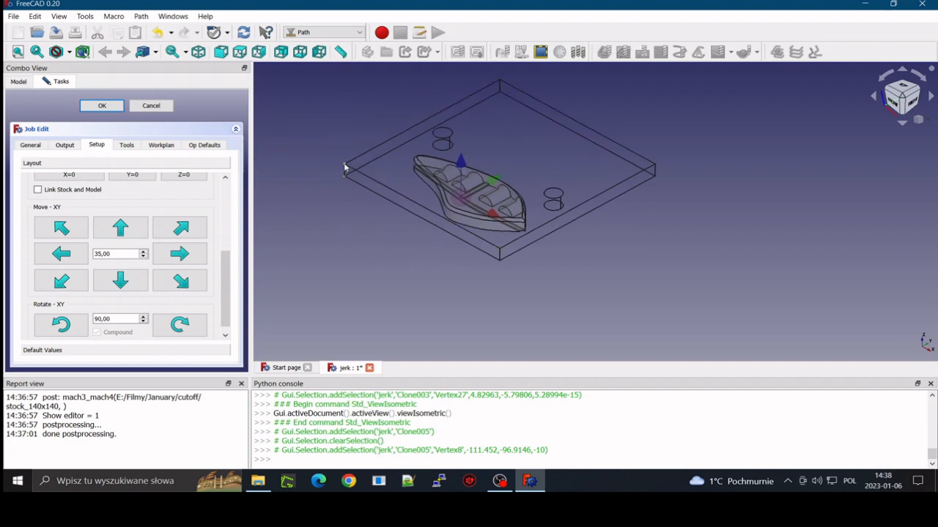
click(344, 166)
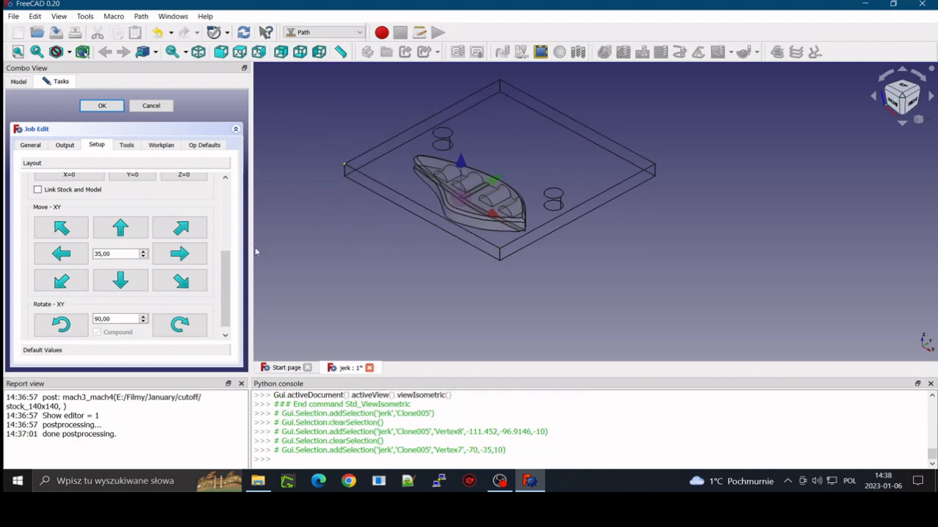
scroll(227, 286, up, 2)
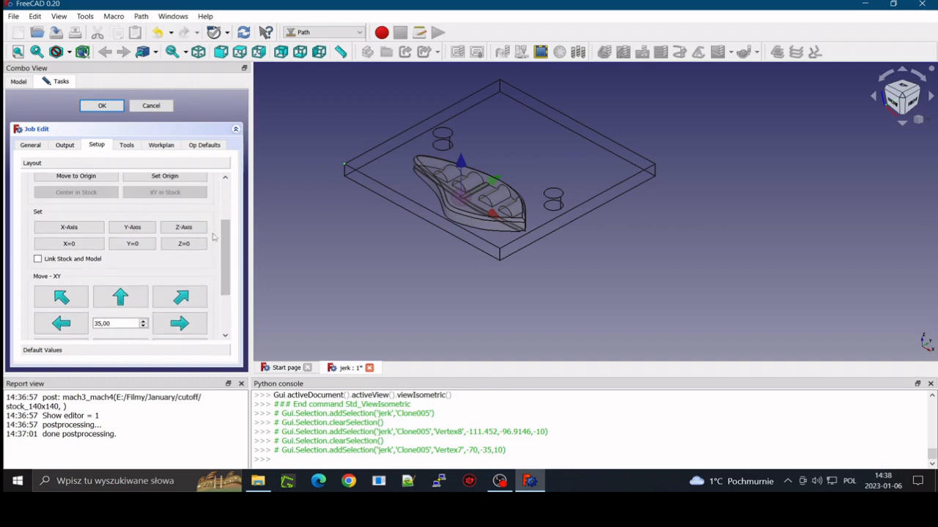
click(194, 178)
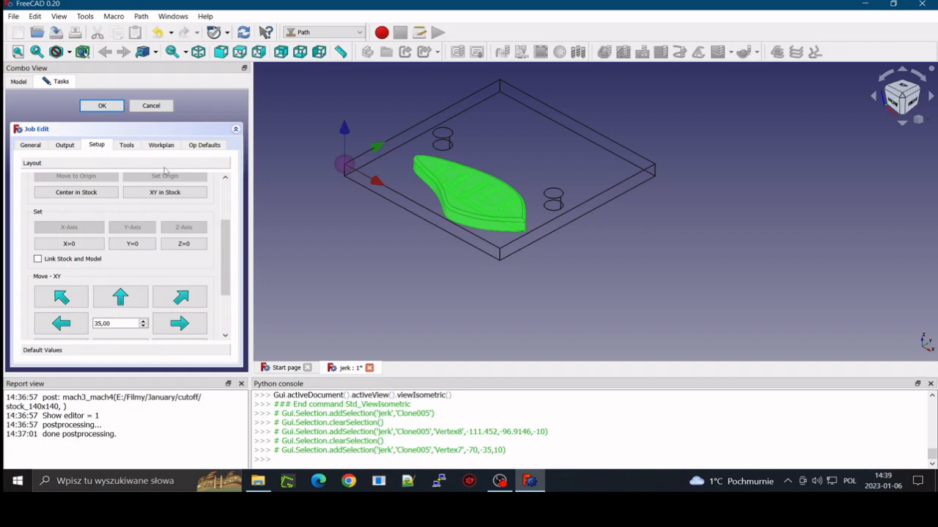
click(111, 108)
Hide the original Slice004.1 and show the job's Stock-Body002 and Model-Slice004.1
click(85, 198)
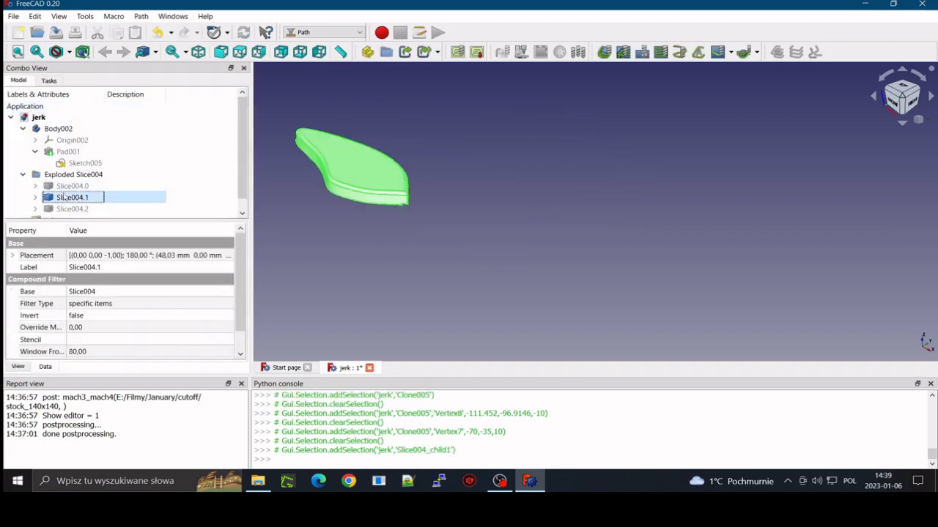
key(space)
scroll(84, 197, down, 1)
click(27, 208)
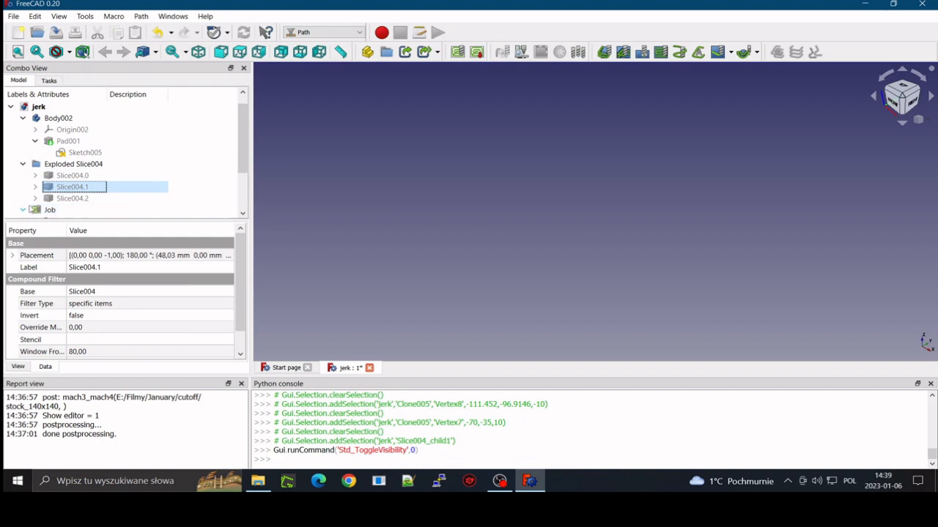
scroll(188, 191, down, 2)
click(82, 187)
key(space)
click(34, 176)
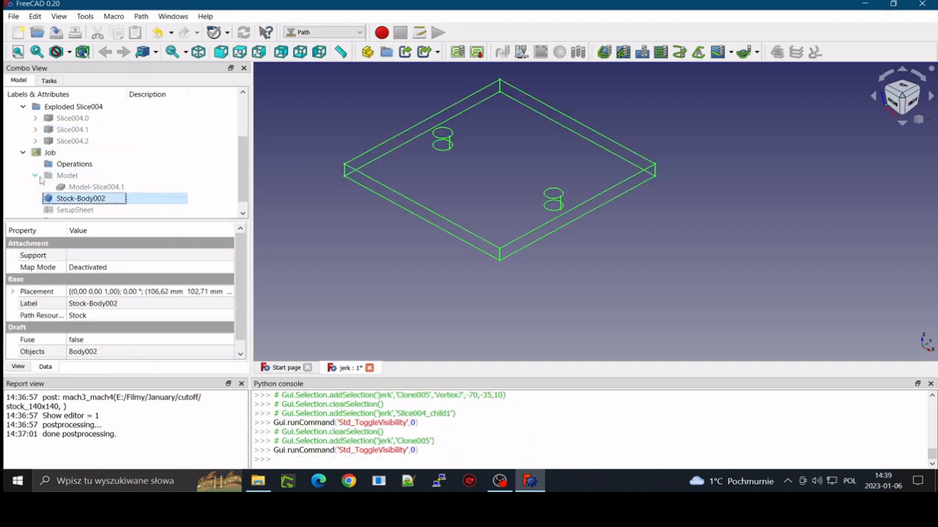
click(92, 187)
key(space)
click(470, 113)
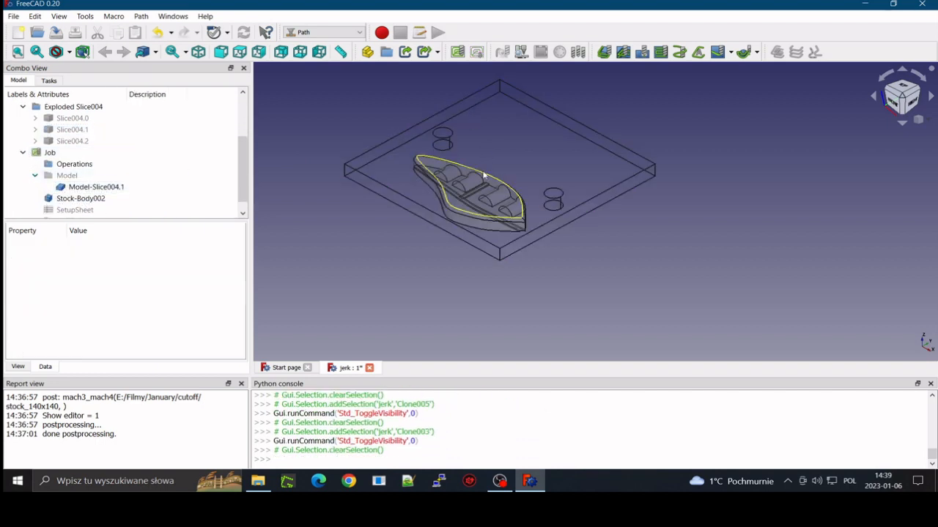
Create a 3D Surface operation on the lure half's top face and rounded rim face using the 6mm Ball End001 tool controller
click(476, 181)
scroll(473, 192, up, 4)
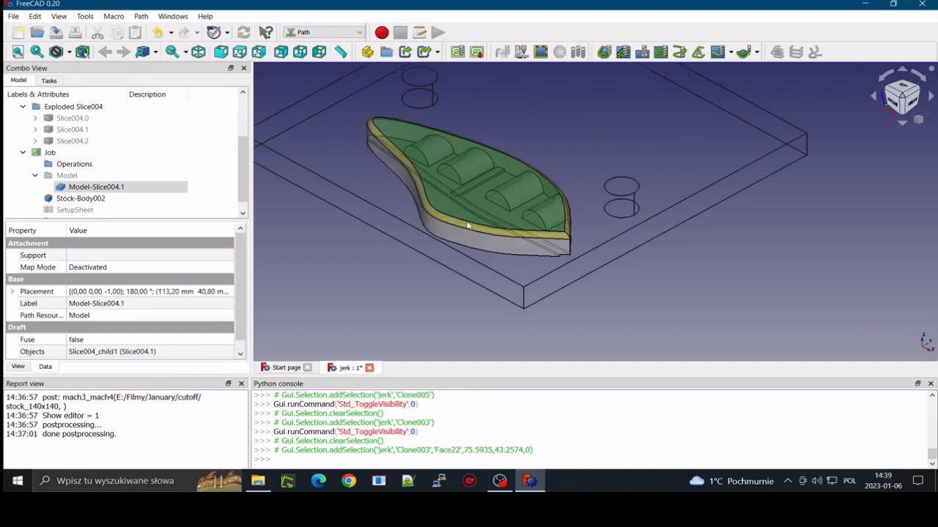
ctrl+click(467, 226)
click(757, 52)
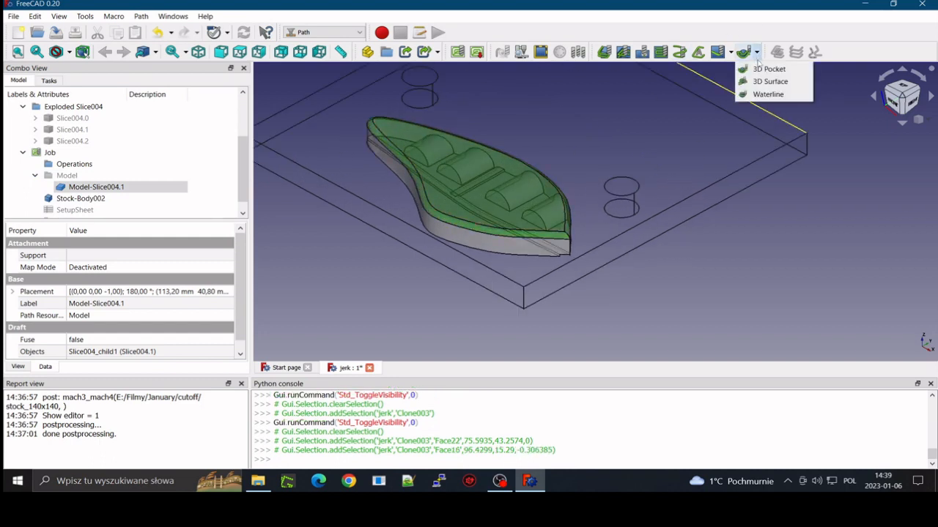
click(769, 81)
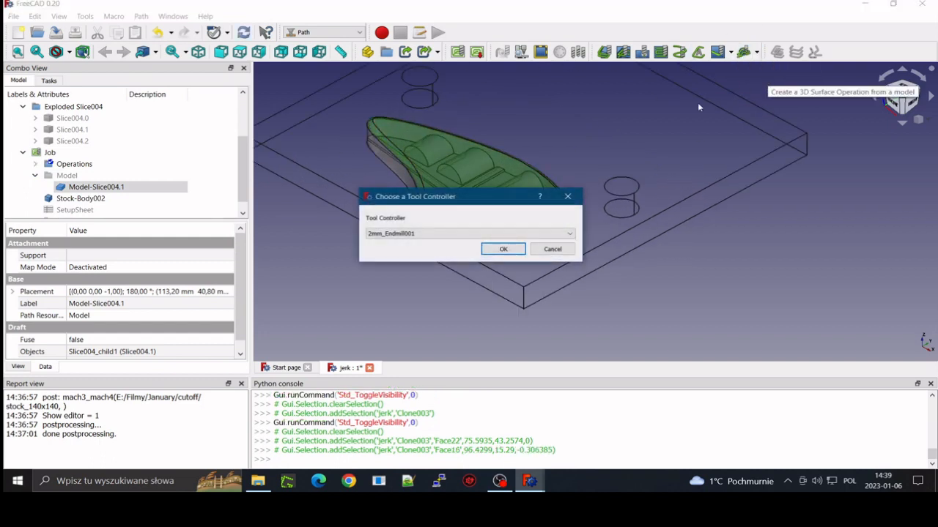
click(505, 234)
click(503, 249)
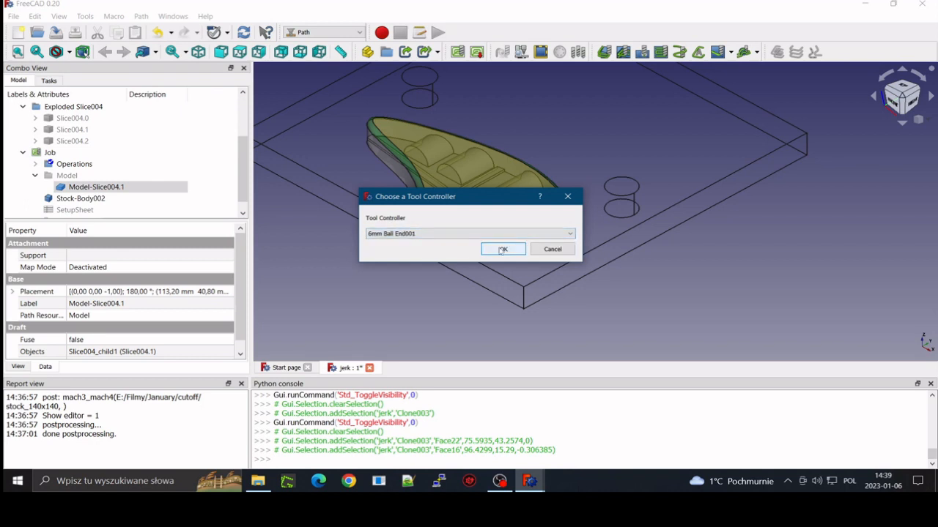
click(503, 250)
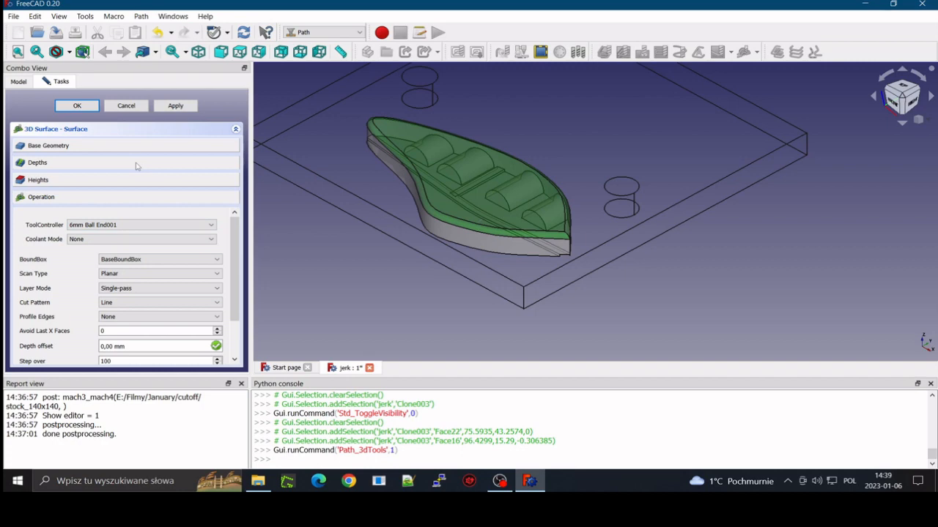
Set the 3D Surface operation's step down to 2 mm
click(136, 163)
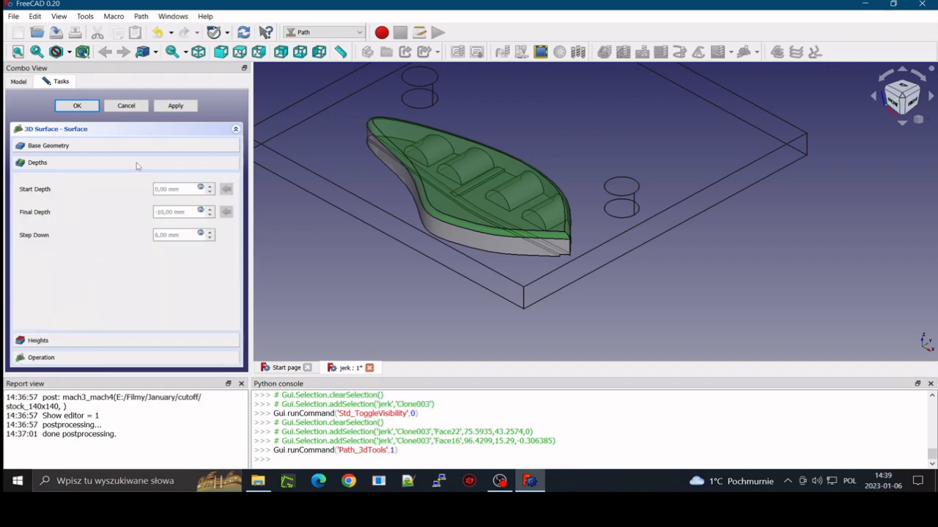
click(200, 235)
text(1)
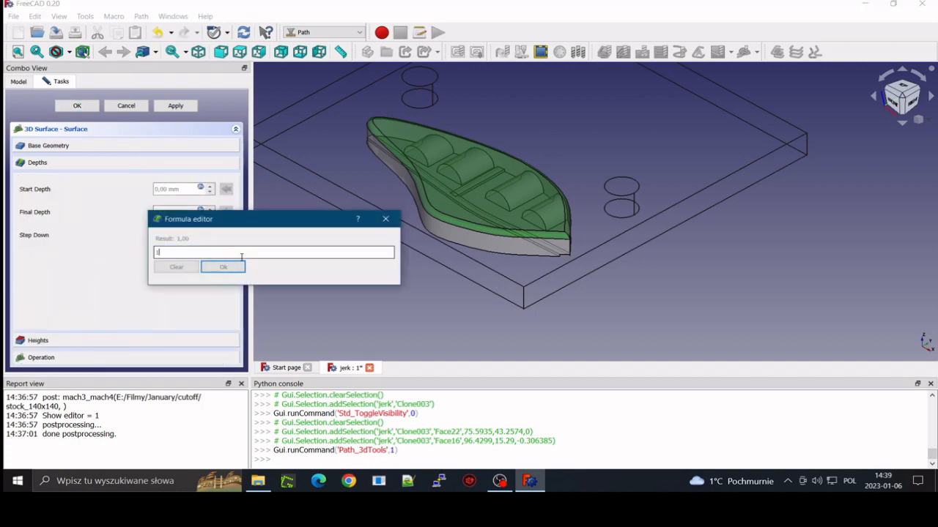
key(Return)
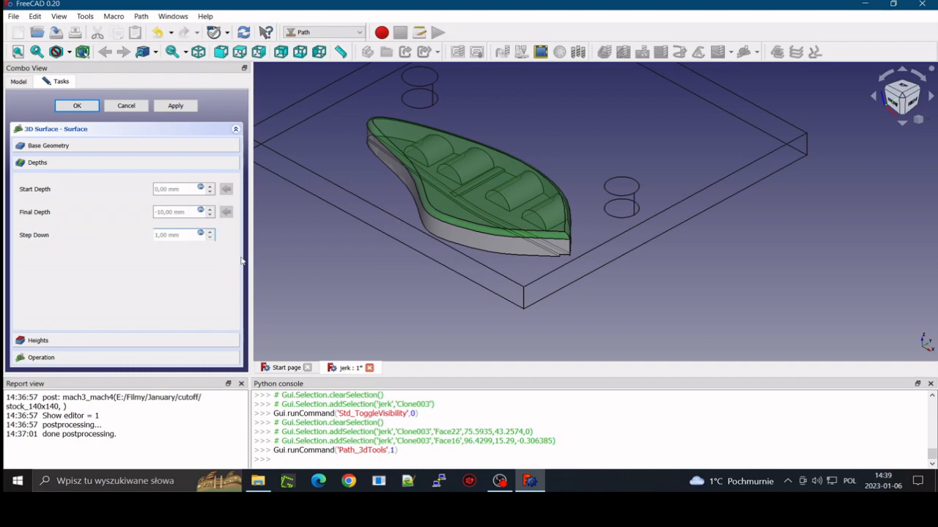
click(200, 235)
text(2)
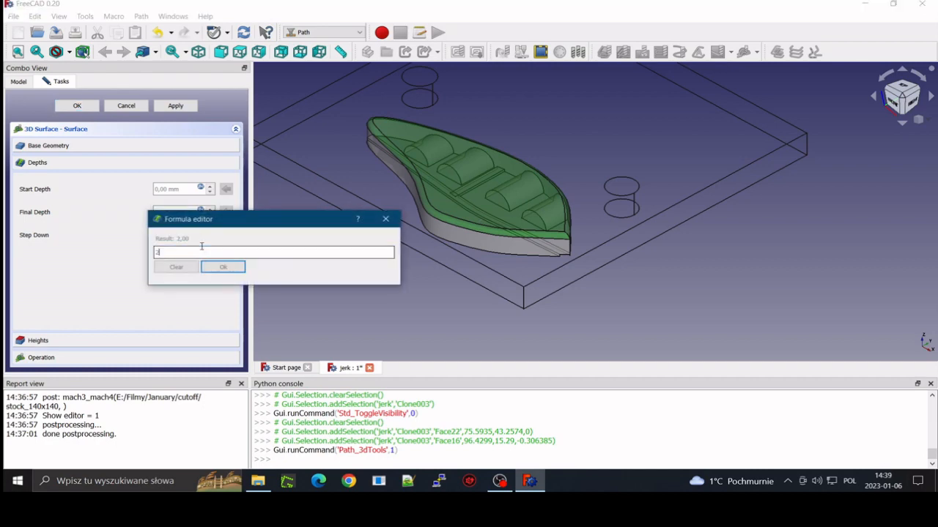
key(Return)
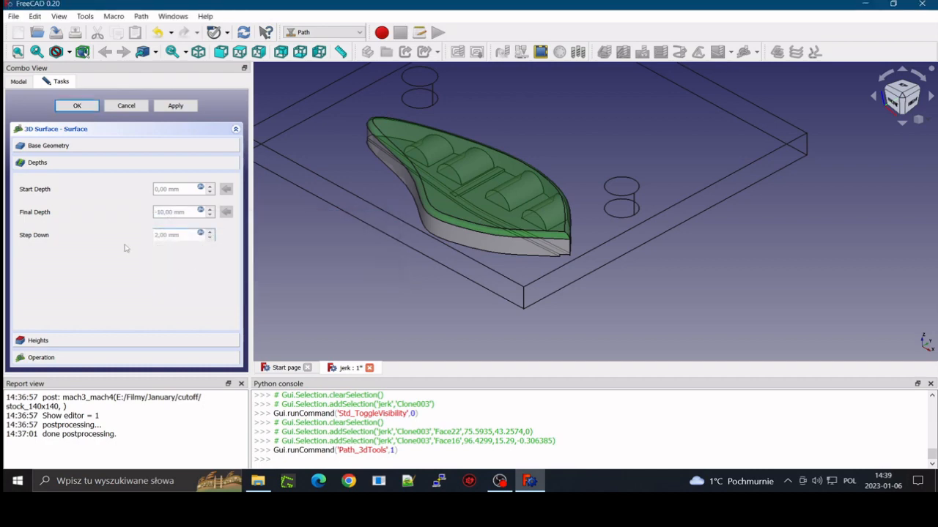
Set the 3D Surface operation's layer mode to Multi-pass and its profile edges to Only
click(124, 360)
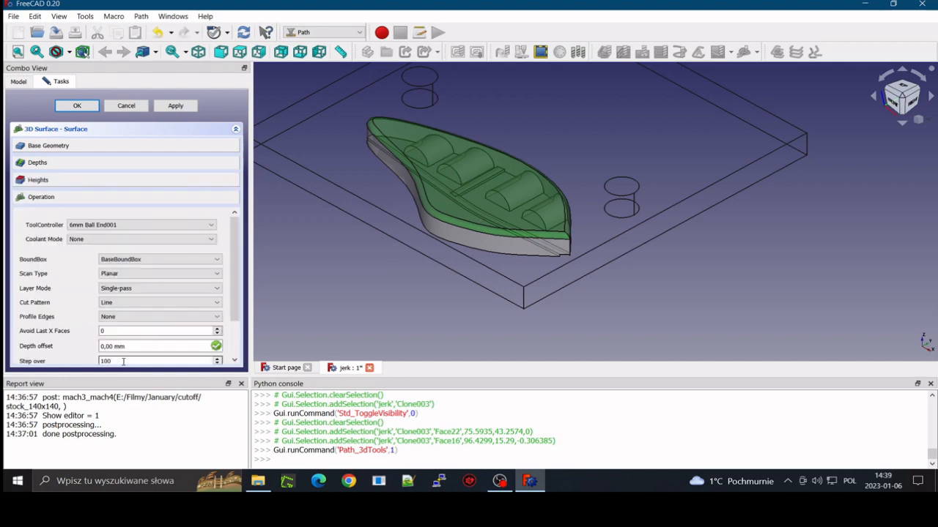
drag(232, 290, 231, 319)
click(156, 246)
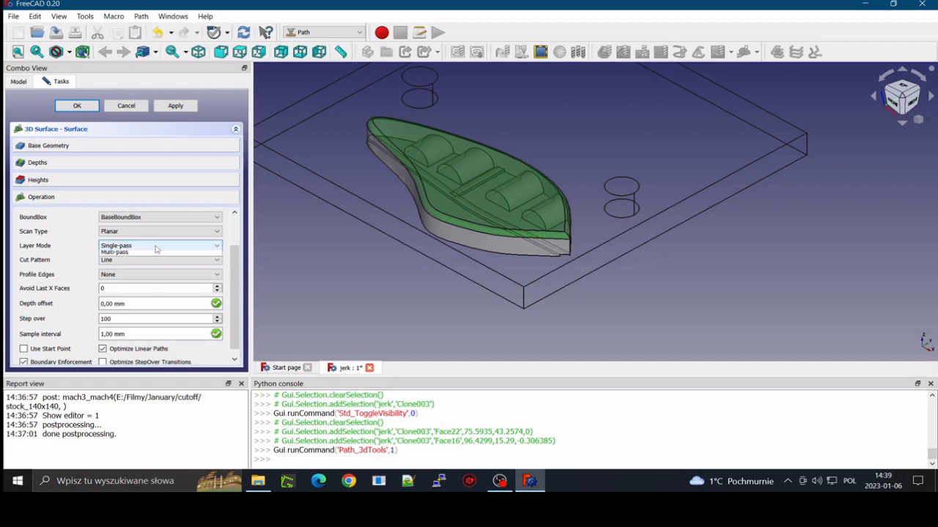
click(159, 262)
click(157, 274)
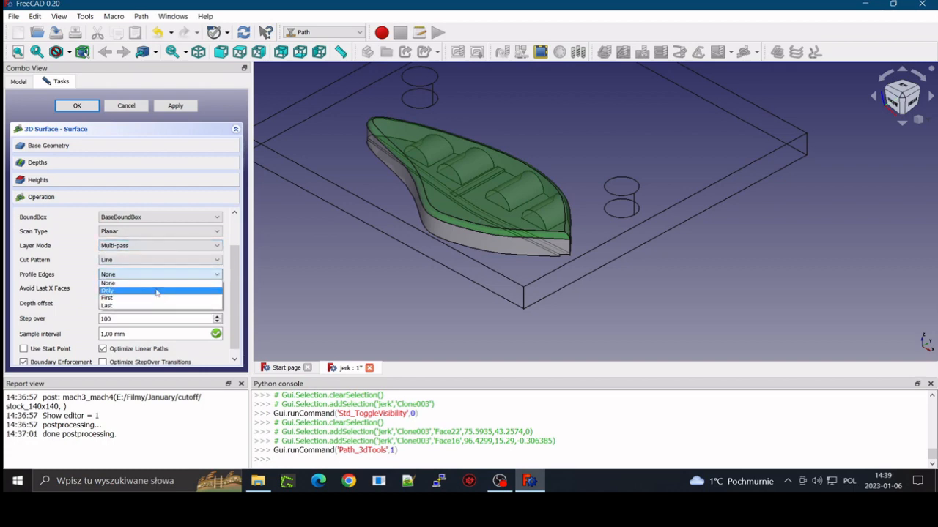
click(157, 291)
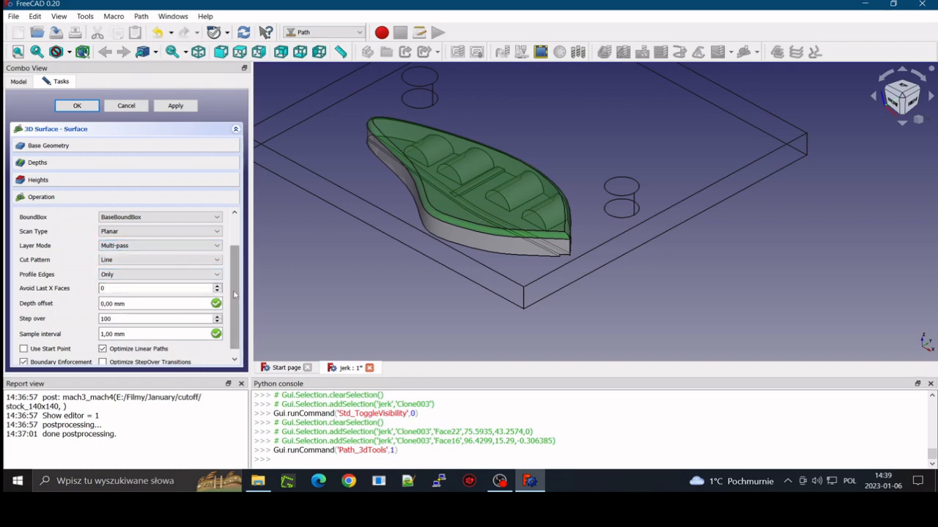
Use Stock as the operation's bound box and calculate the toolpath
scroll(182, 249, down, 1)
click(178, 209)
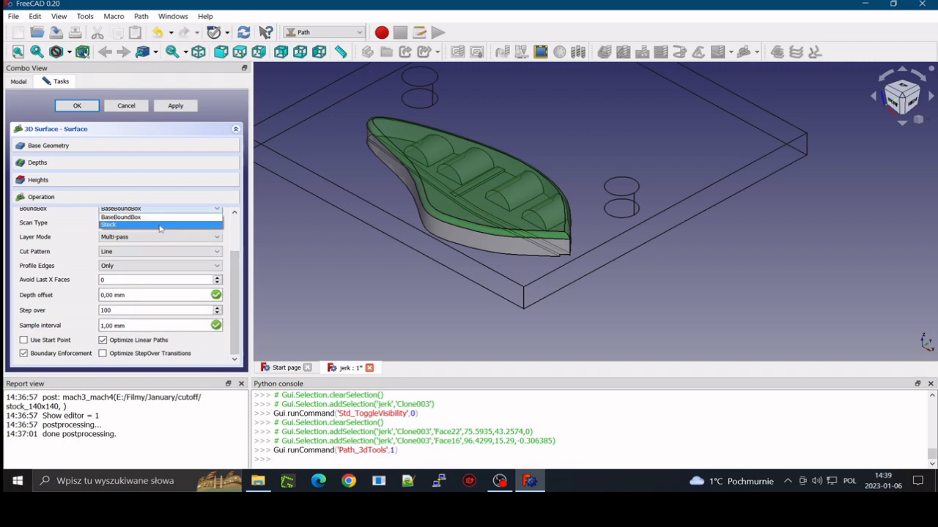
click(183, 222)
click(177, 106)
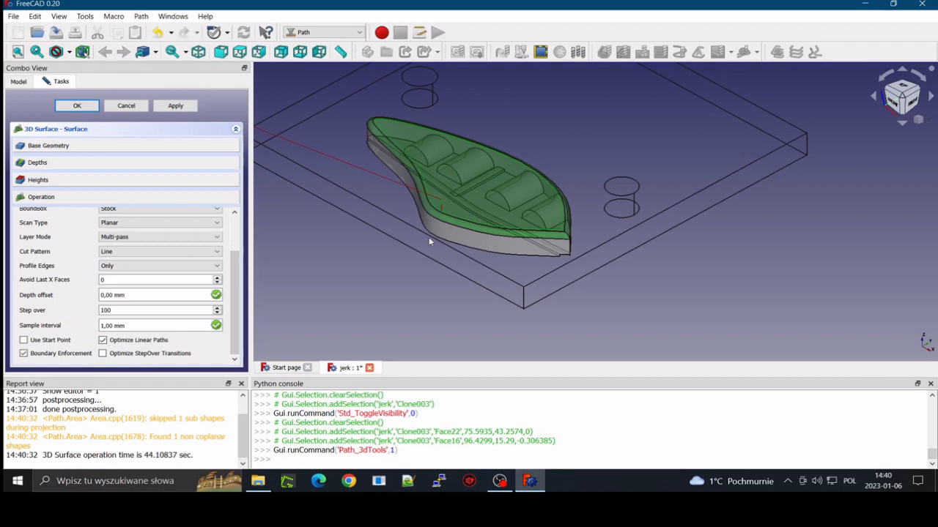
Remove the top face, Face22, from the operation's base geometry, keep rim Face16, and recalculate the toolpath
scroll(475, 152, up, 6)
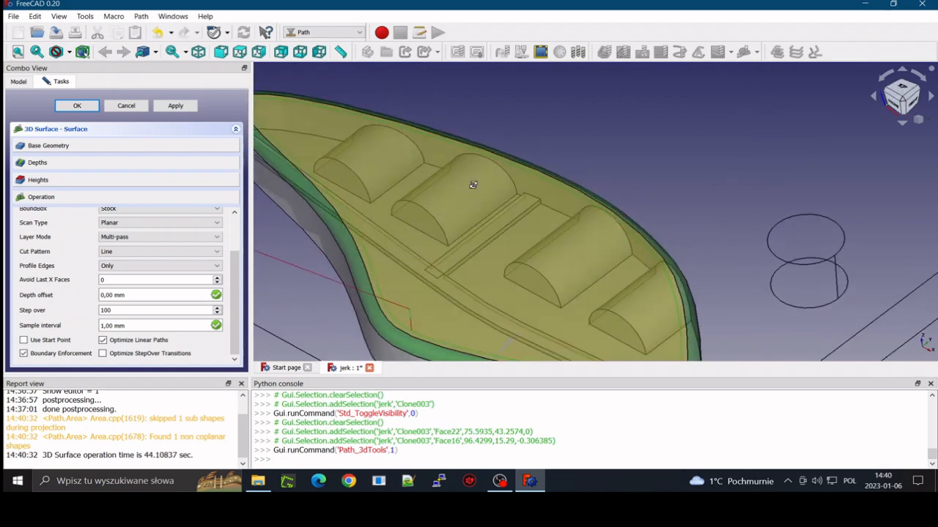
middle_drag(473, 184, 454, 163)
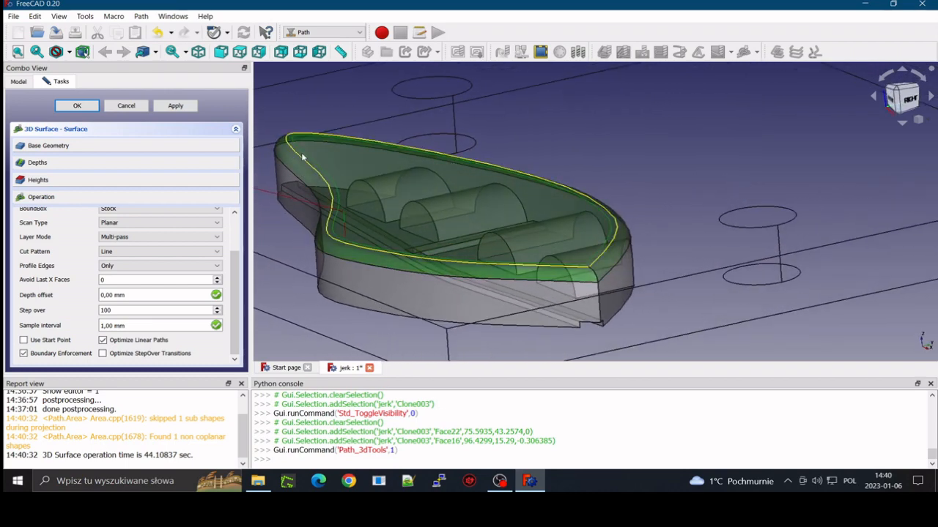
click(199, 146)
click(176, 170)
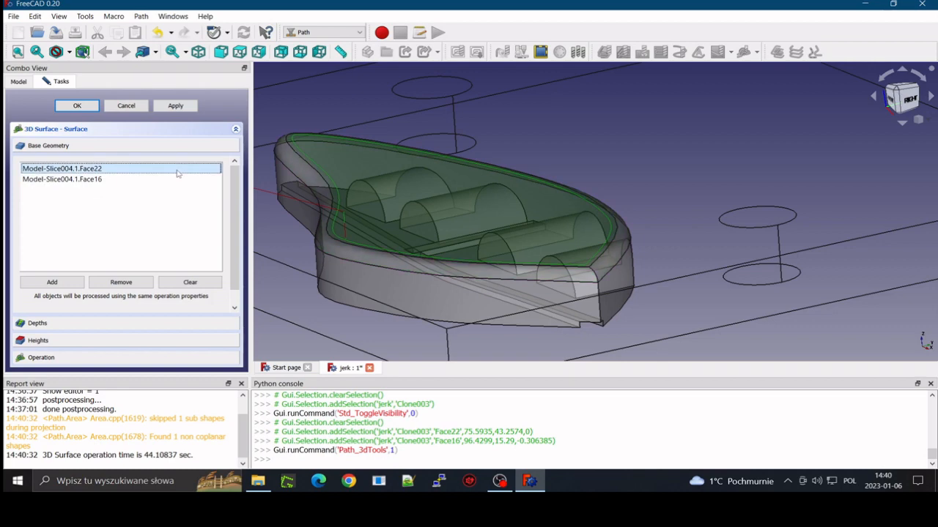
click(122, 283)
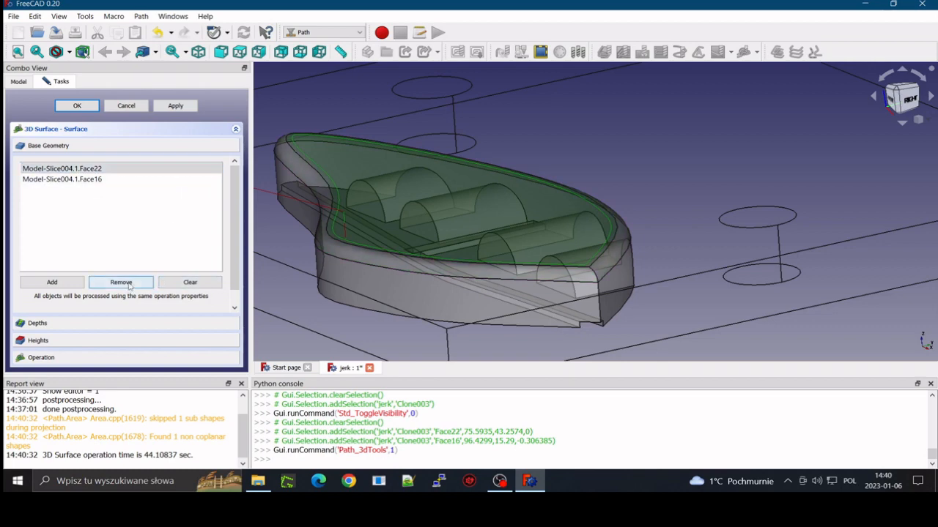
click(142, 170)
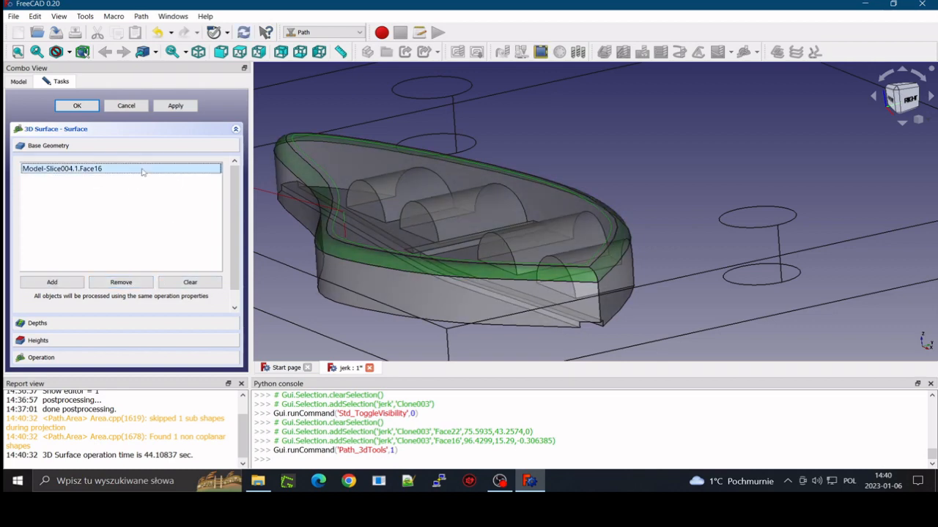
click(168, 107)
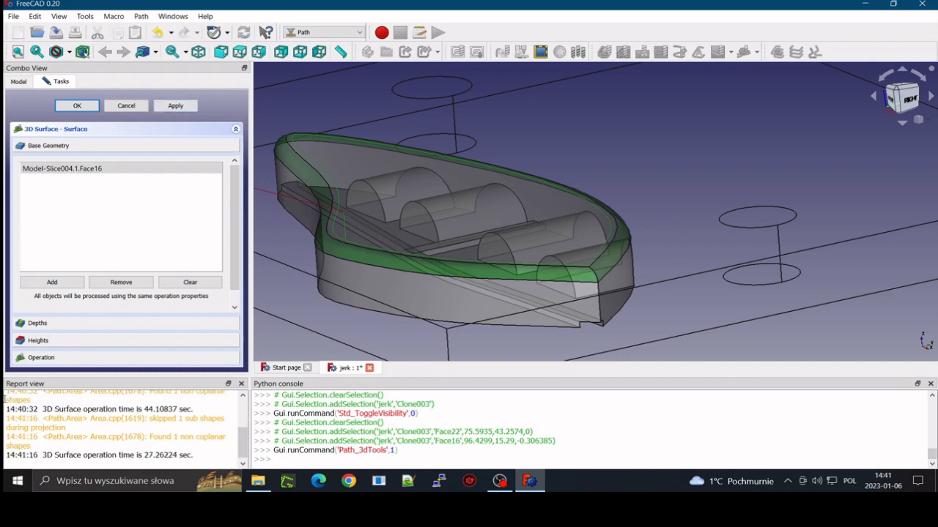
Disable Boundary Enforcement for the 3D Surface operation and recalculate the toolpath
click(57, 358)
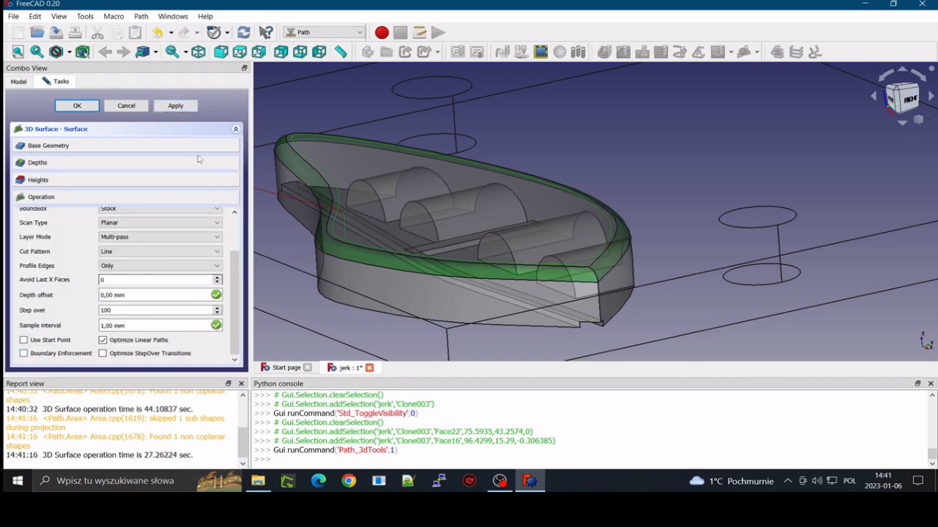
click(182, 105)
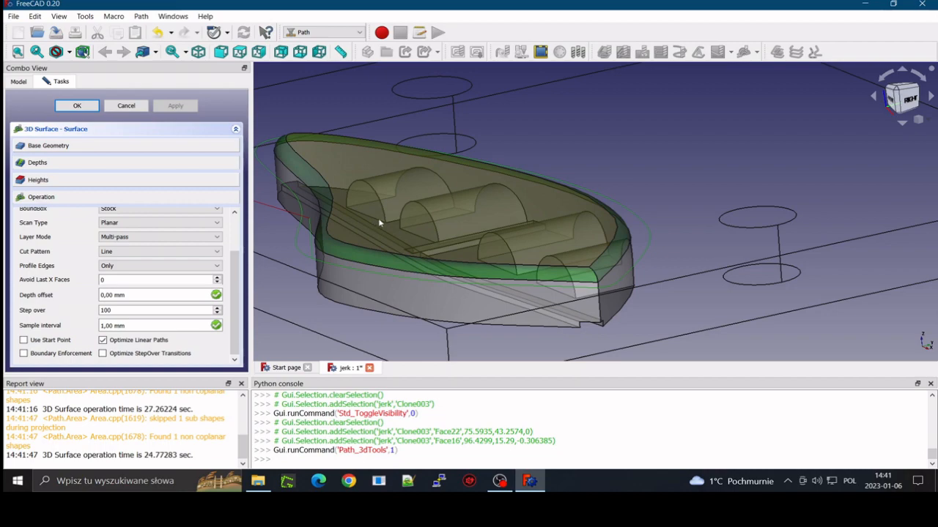
middle_drag(379, 224, 397, 169)
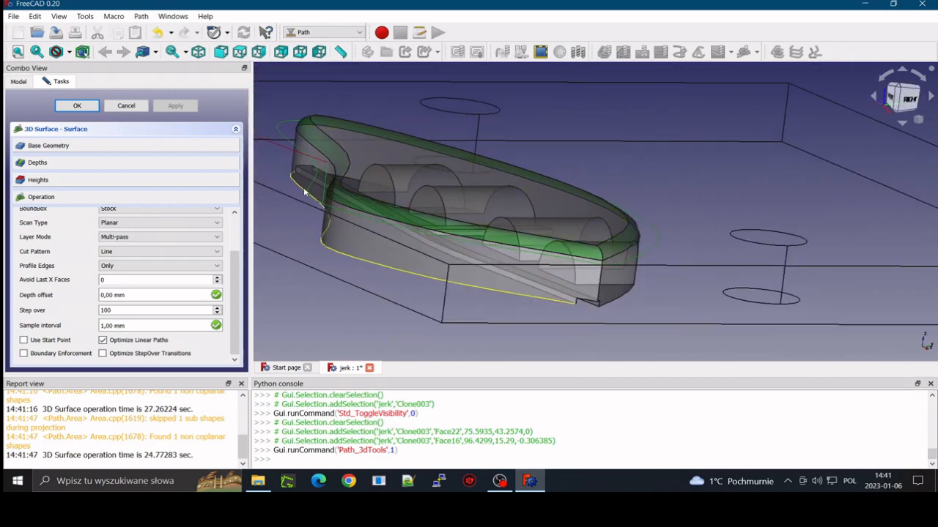
Set the operation's final depth to 0 mm and its step down to -10 mm, and recalculate the toolpath
click(194, 167)
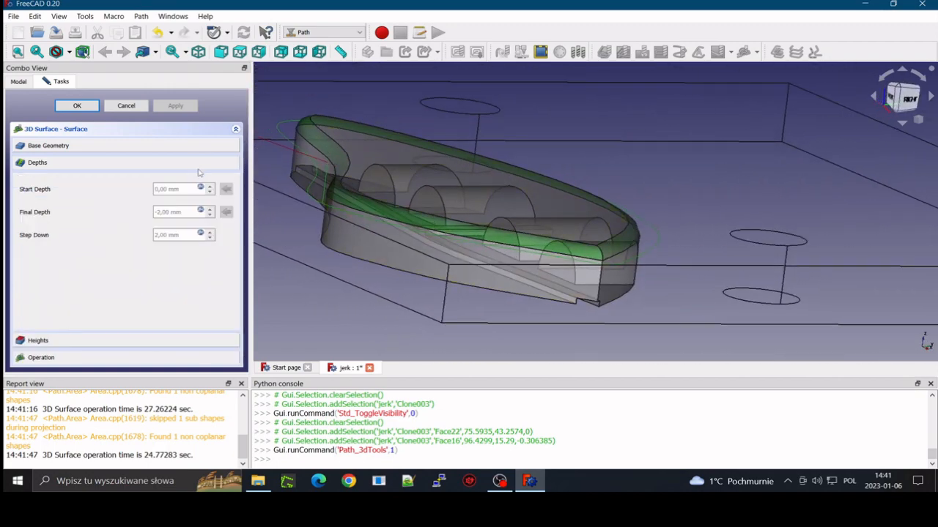
click(200, 211)
text(0)
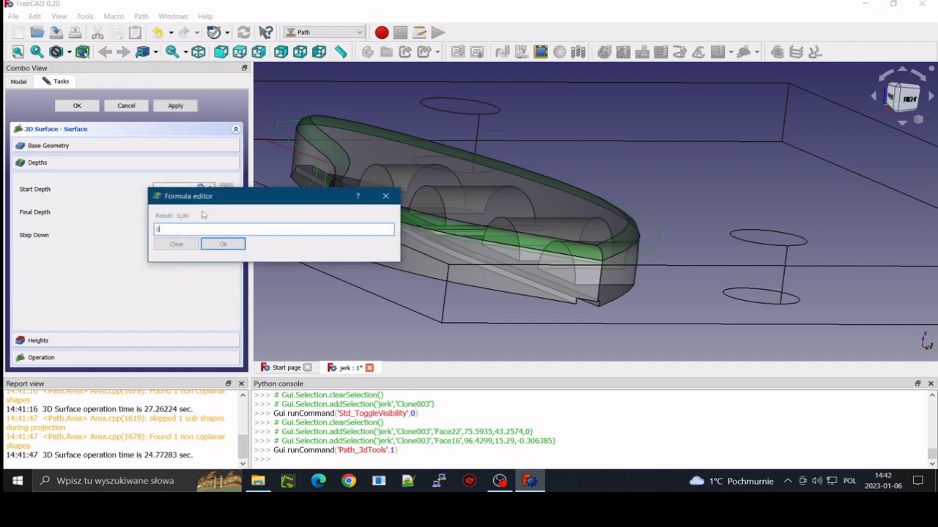
key(Return)
click(201, 234)
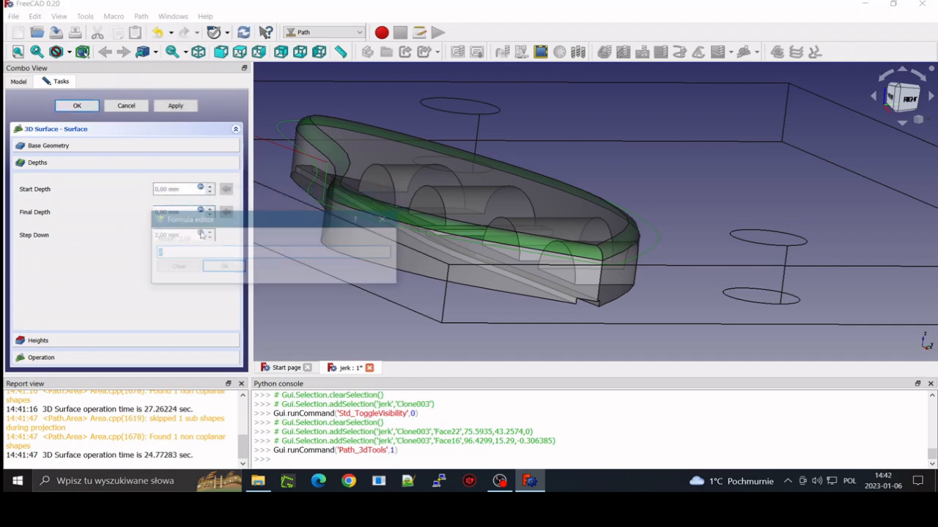
text(-10)
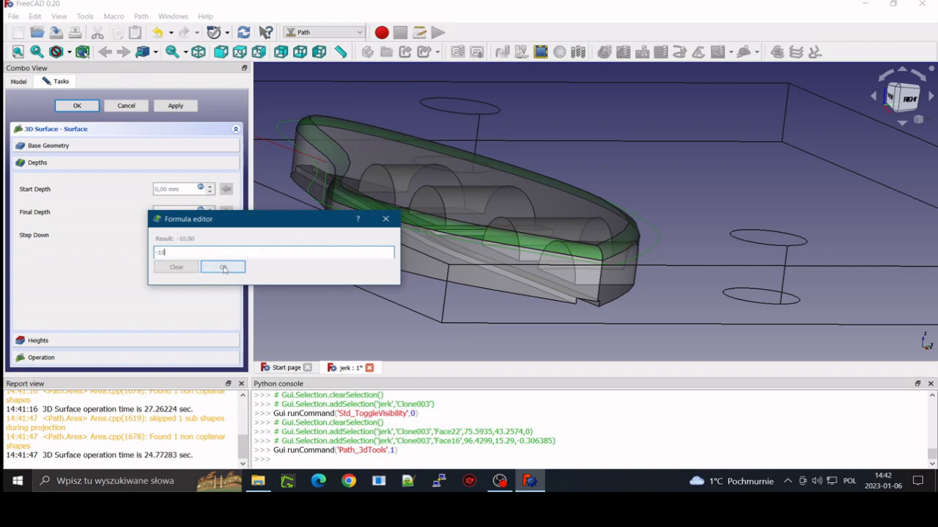
click(224, 268)
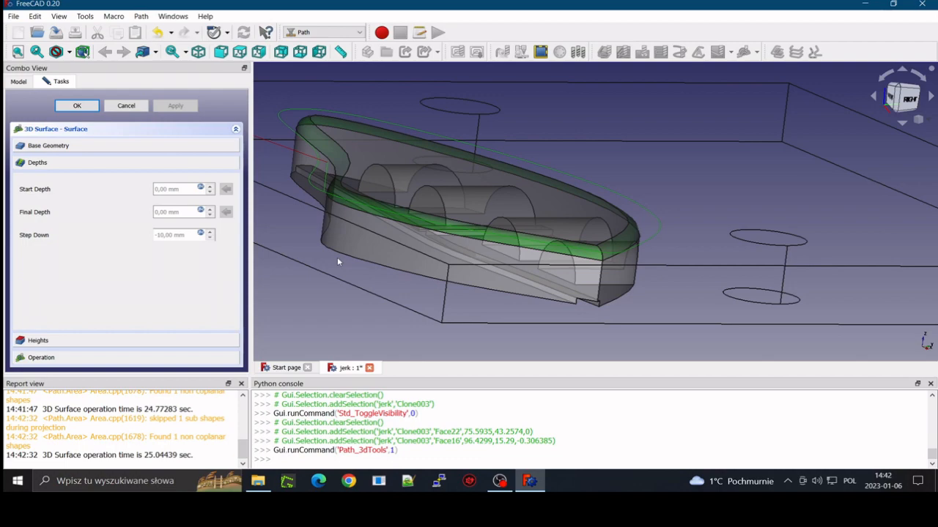
Check the outline toolpath around the lure half and accept the 3D Surface operation
middle_drag(348, 251, 366, 174)
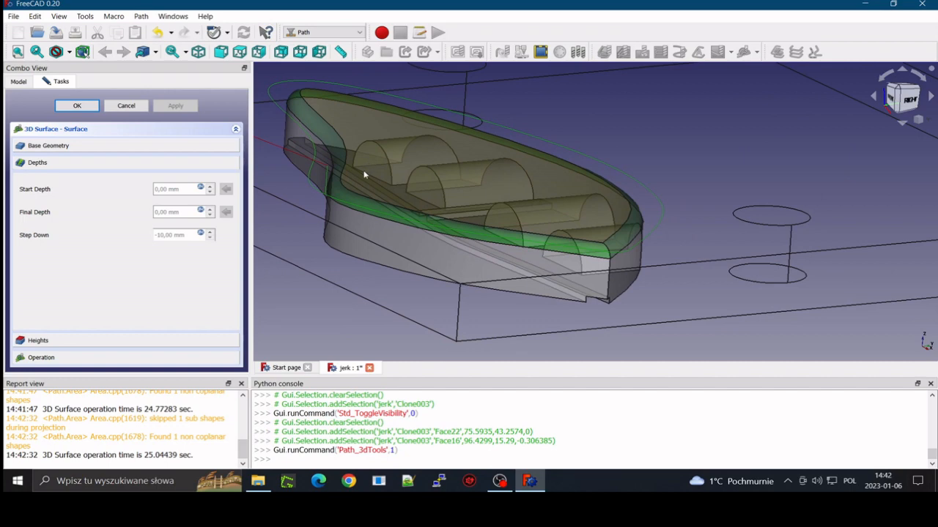
click(356, 208)
click(356, 208)
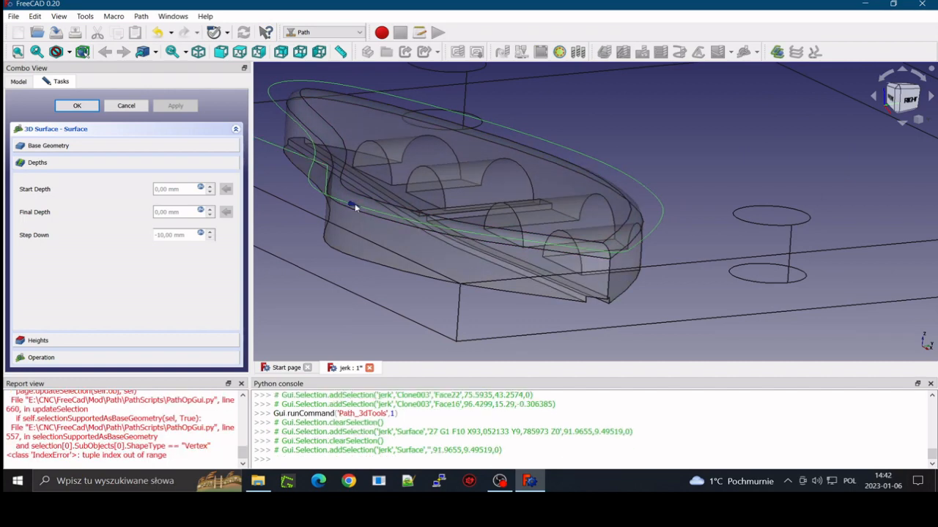
click(90, 107)
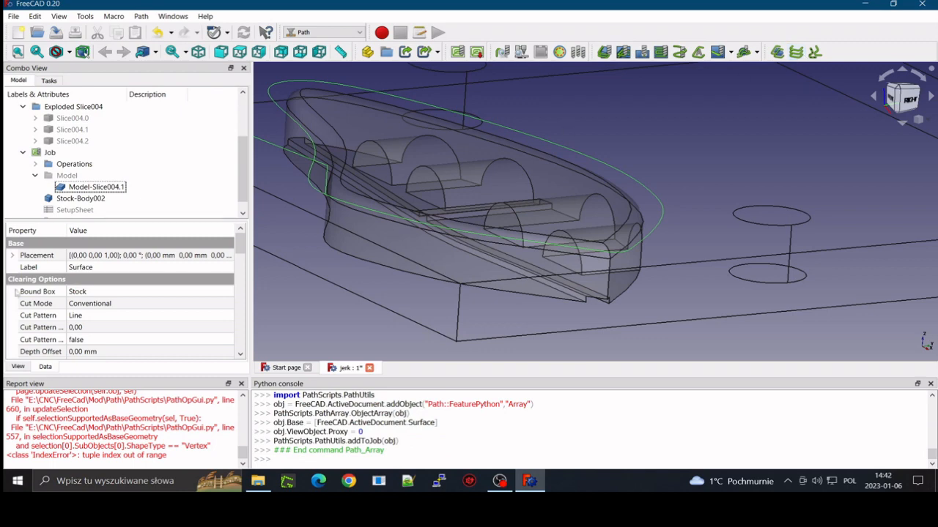
Post-process the Job and save its G-code as outside_cut in the cutoff folder
scroll(58, 178, down, 1)
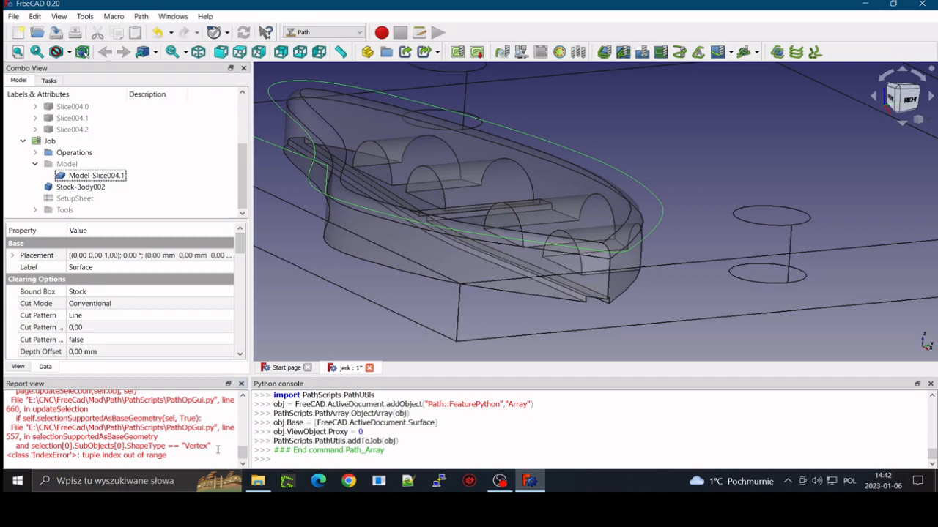
click(315, 316)
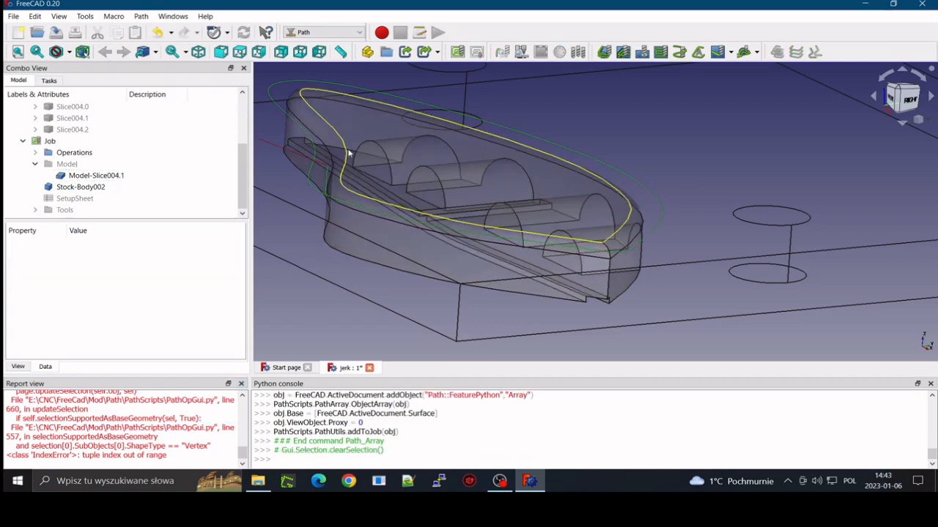
middle_drag(363, 141, 424, 194)
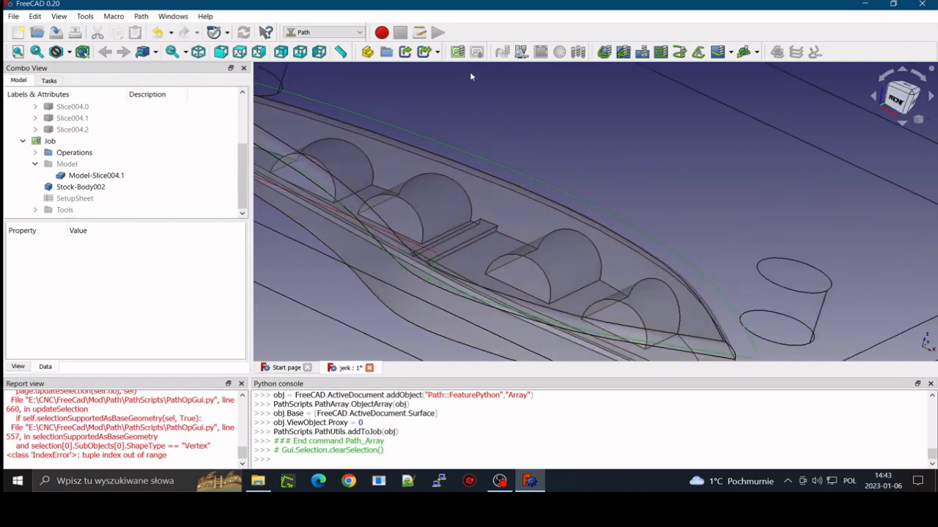
click(50, 141)
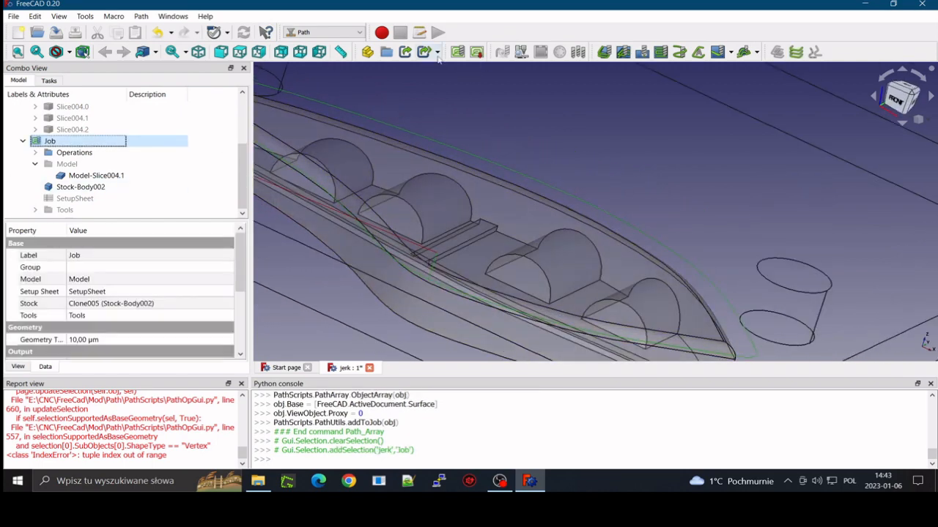
click(476, 52)
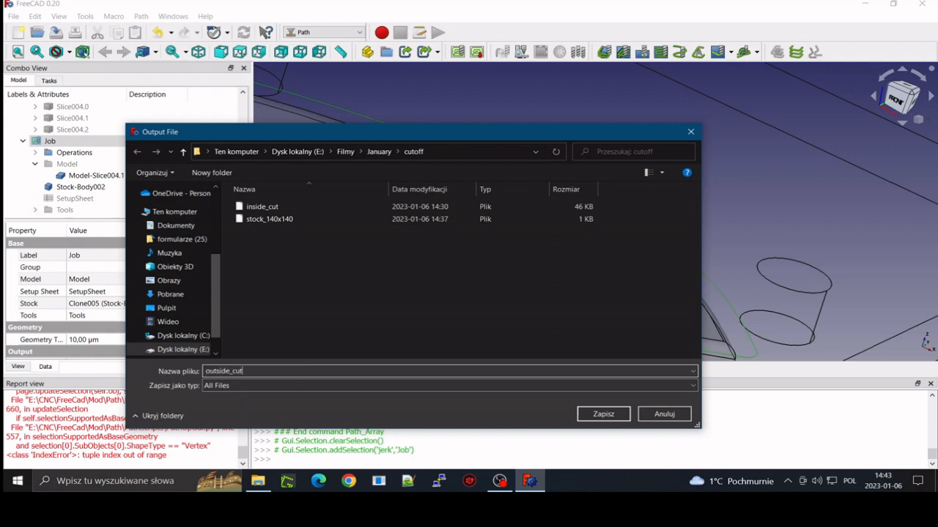
key(Return)
Review the post-processed G-code from the header to the closing M2 line and accept it
scroll(544, 329, down, 15)
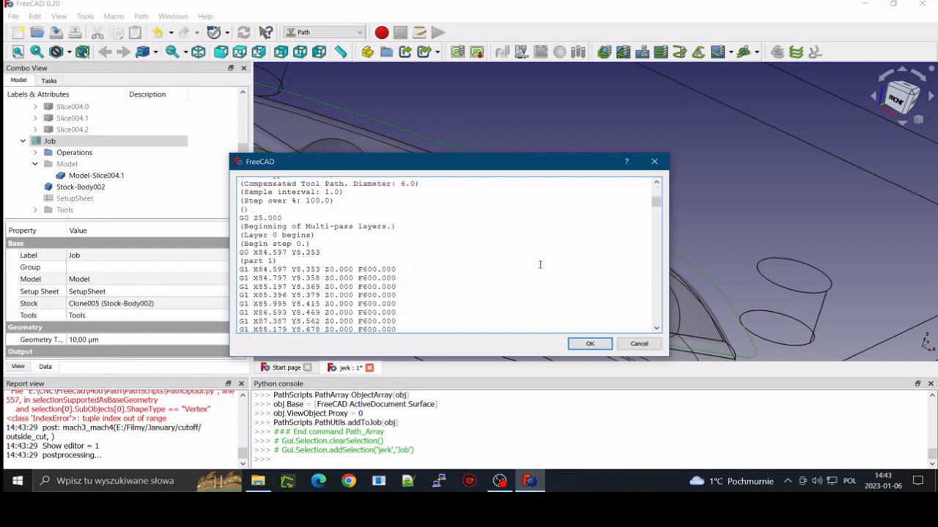
drag(463, 165, 449, 97)
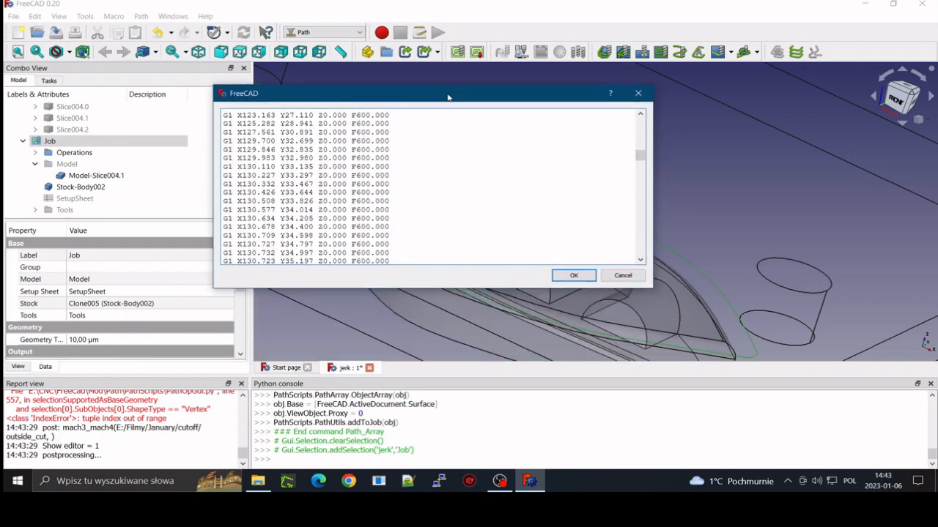
scroll(515, 227, down, 10)
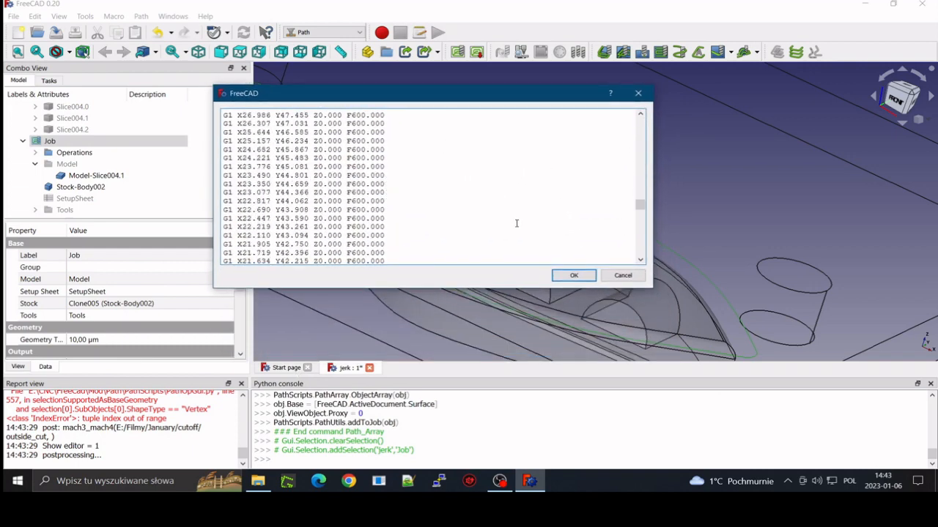
scroll(516, 223, down, 15)
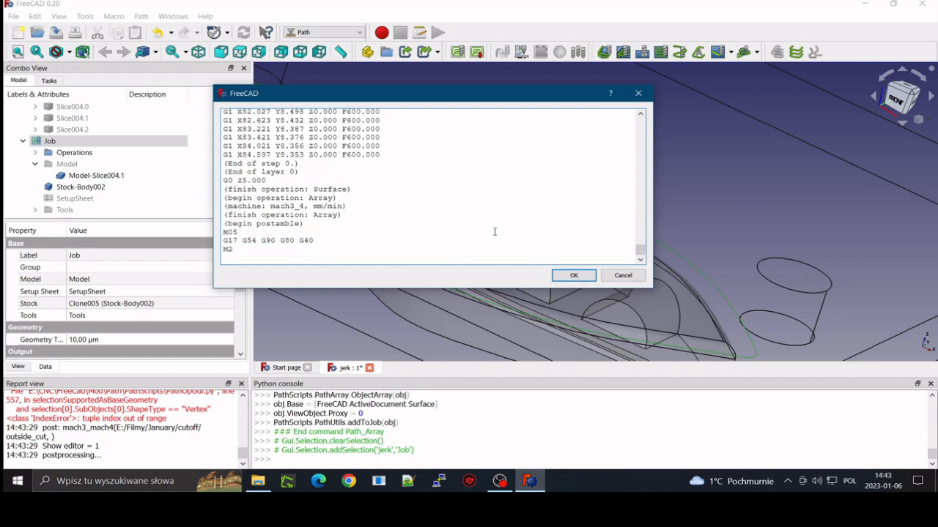
scroll(491, 229, up, 3)
scroll(440, 225, down, 3)
scroll(435, 225, up, 10)
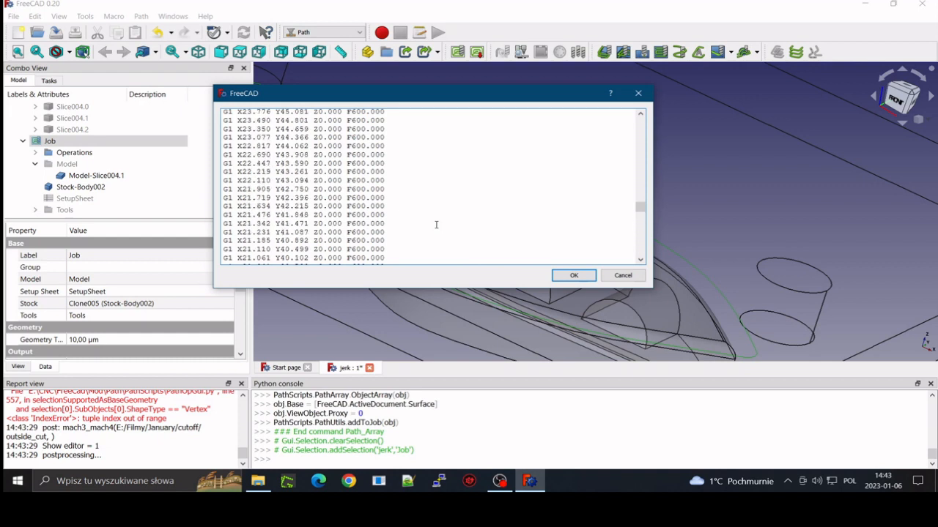
scroll(436, 225, up, 15)
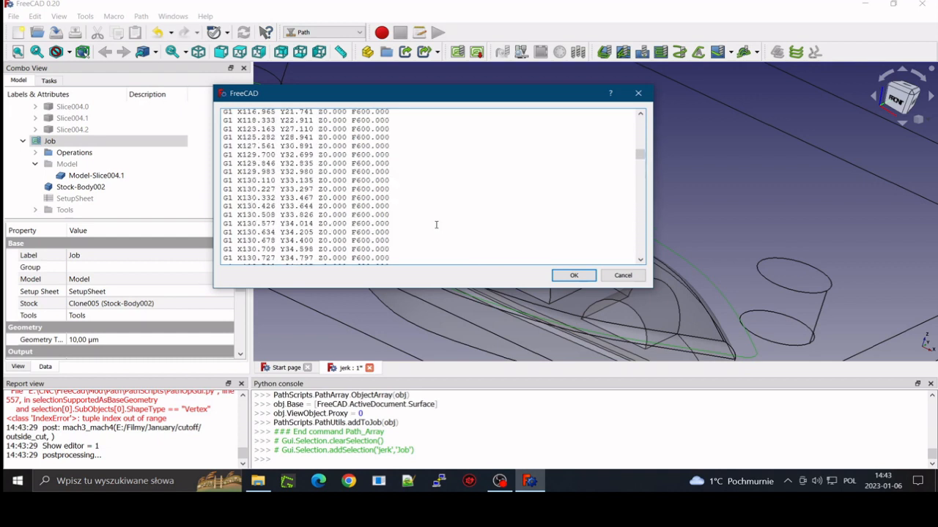
scroll(436, 225, up, 5)
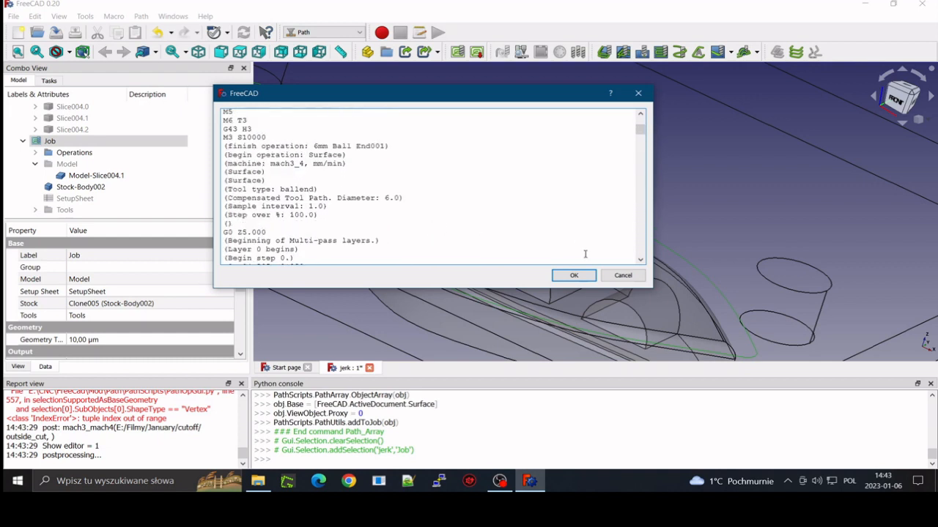
click(572, 279)
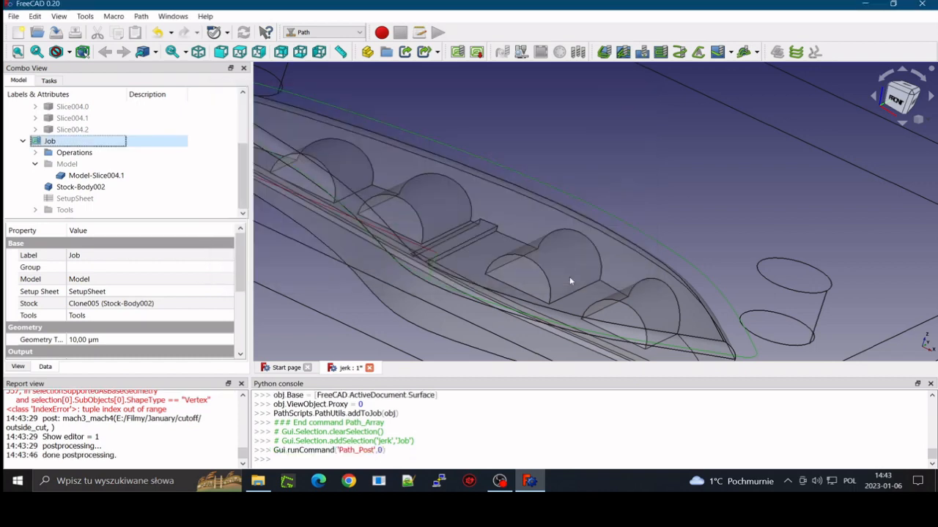
In Notepad++, copy the contour pass of outside_cut, from the first G1 line through the closing G0 Z5.000, into a new document
scroll(553, 290, down, 5)
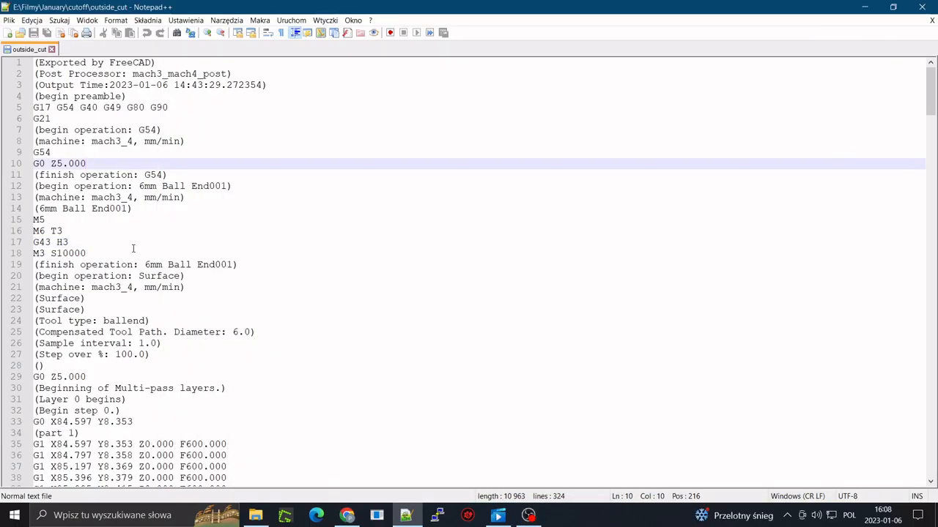
scroll(132, 249, down, 7)
scroll(129, 240, up, 7)
drag(35, 444, 246, 378)
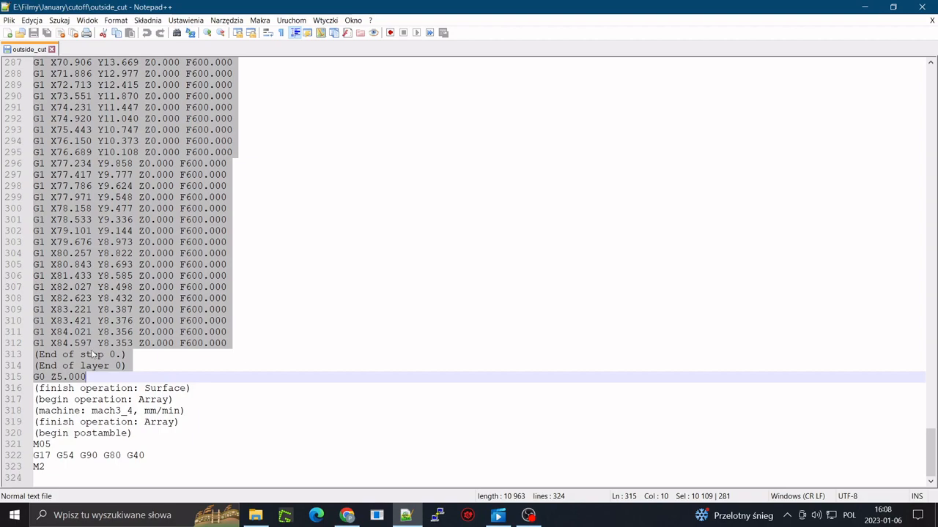
mouse_move(930, 454)
mouse_down()
mouse_move(920, 118)
mouse_move(927, 463)
mouse_up()
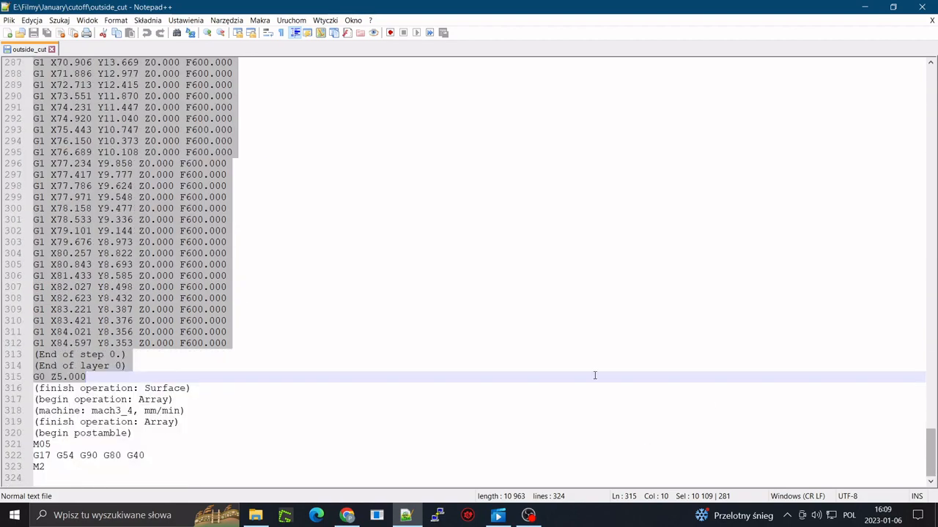
key(ctrl+c)
key(ctrl+n)
key(ctrl+v)
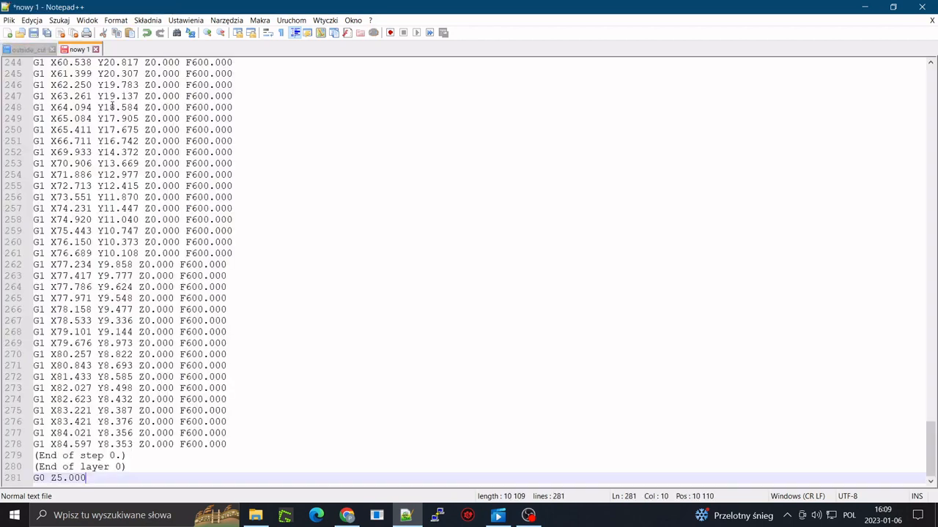
Replace every Z0.000 with Z-2.000 in the new document's copied pass
click(595, 327)
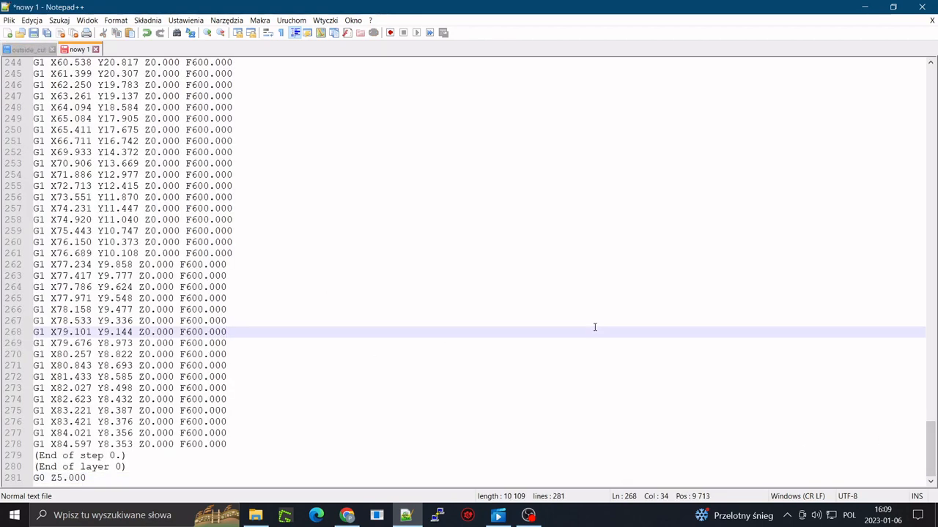
key(ctrl+h)
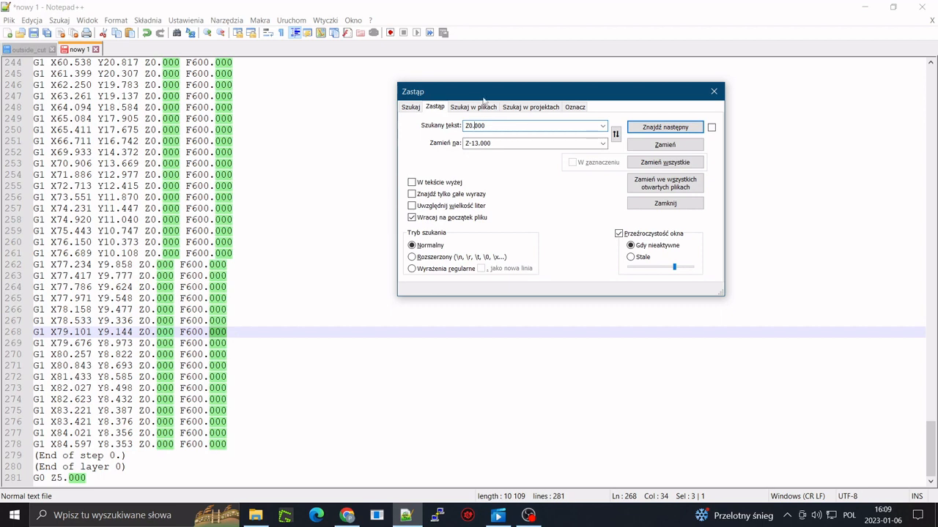
mouse_move(499, 127)
mouse_down()
mouse_move(439, 118)
mouse_move(503, 144)
mouse_up()
key(ctrl+c)
key(ctrl+v)
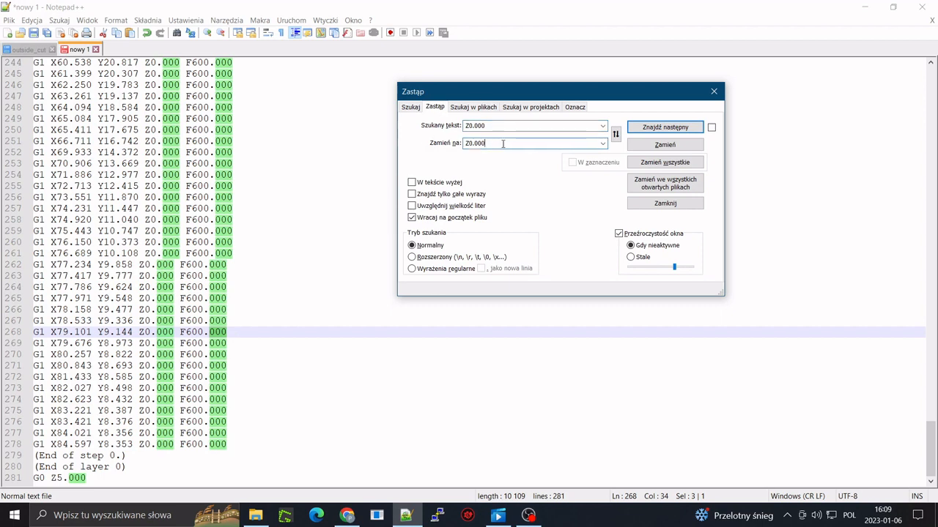
click(469, 144)
key(Delete)
text(-2)
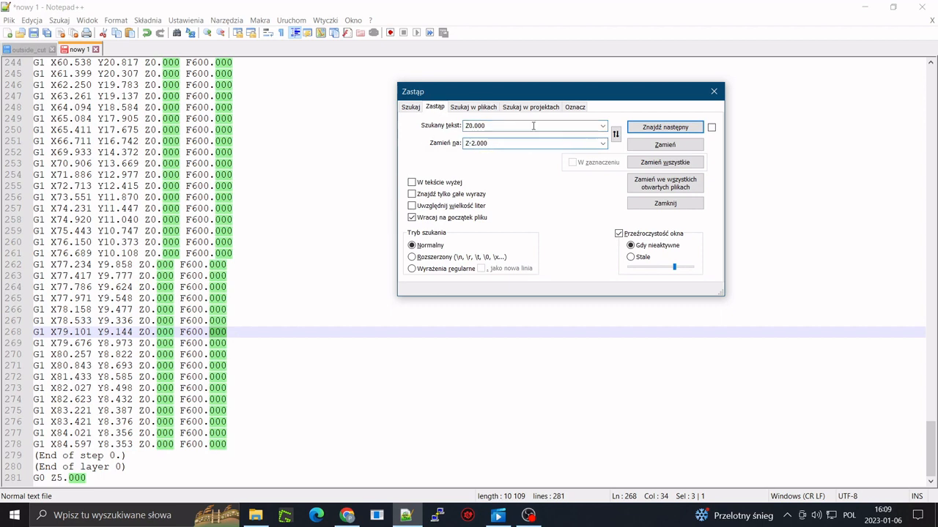
click(665, 162)
Insert the entire Z-2.000 pass into outside_cut on a new line after the original pass's closing G0 Z5.000
click(289, 192)
key(ctrl+a)
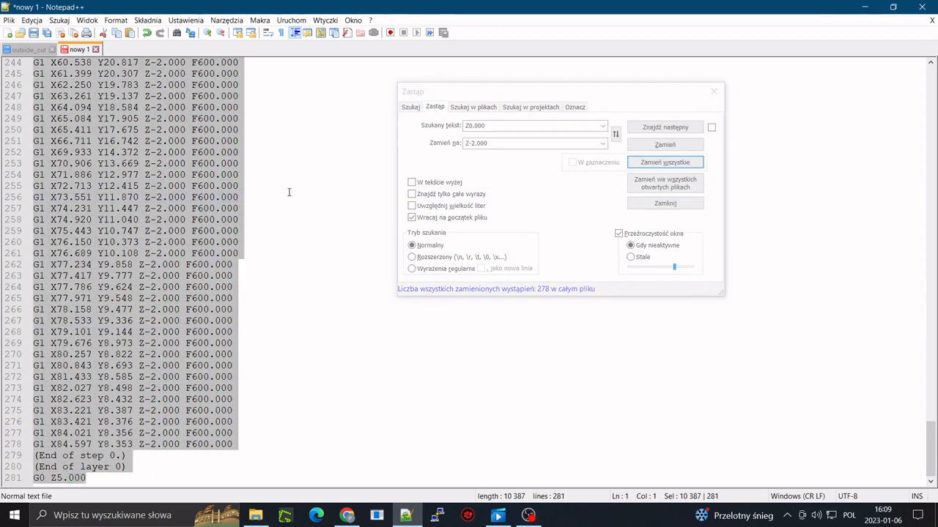
click(32, 49)
click(89, 377)
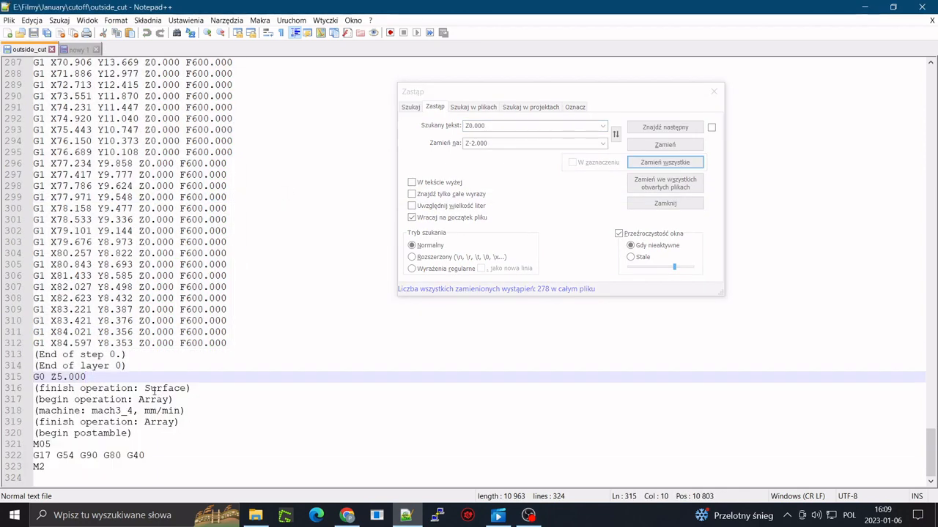
key(Return)
key(ctrl+v)
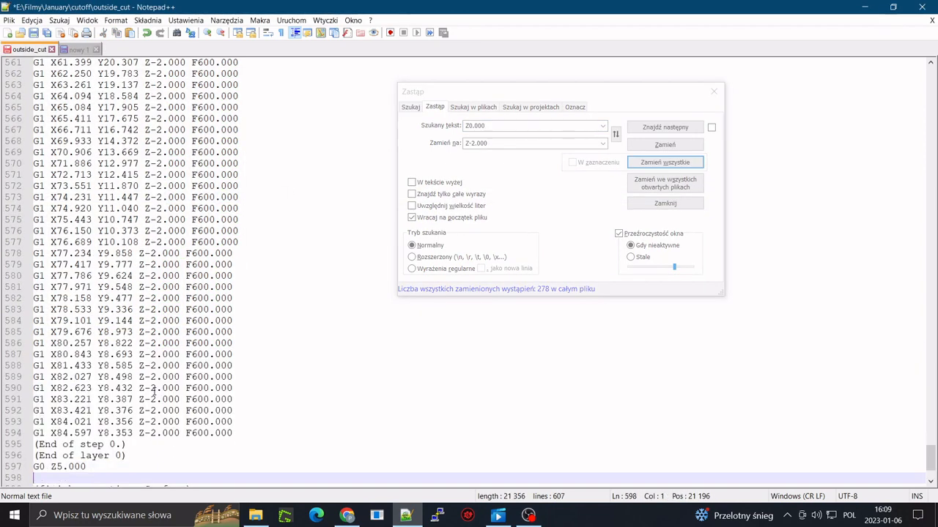
Replace every Z-2.000 with Z-4.000 in the separate document holding the copied pass
click(78, 49)
click(493, 142)
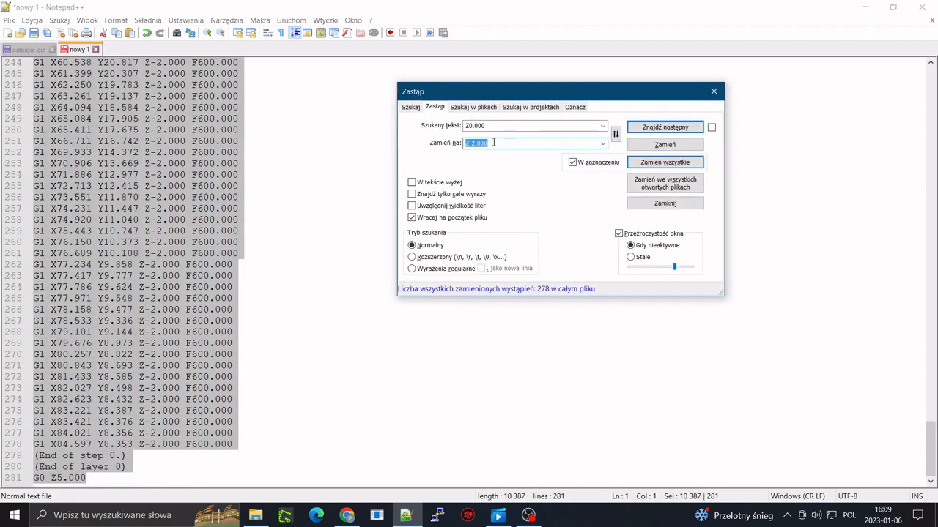
double_click(493, 126)
key(ctrl+v)
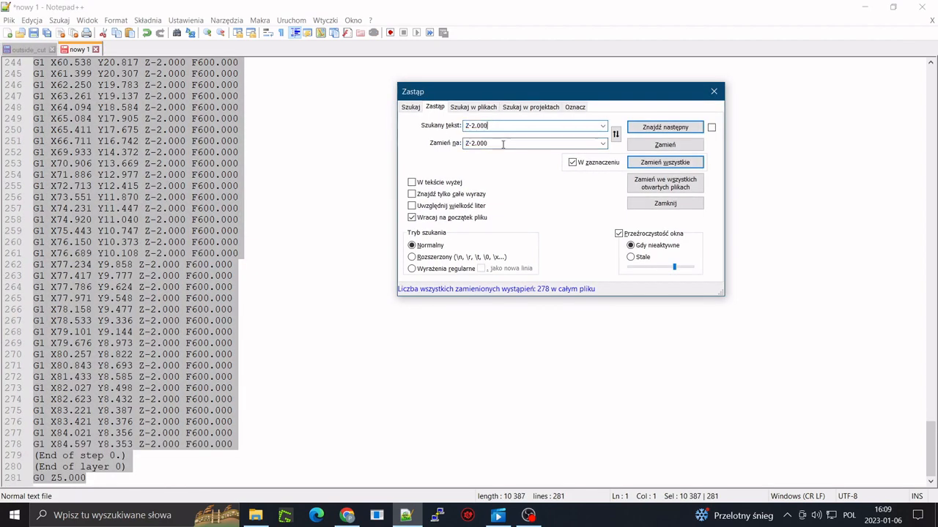
double_click(474, 143)
click(474, 144)
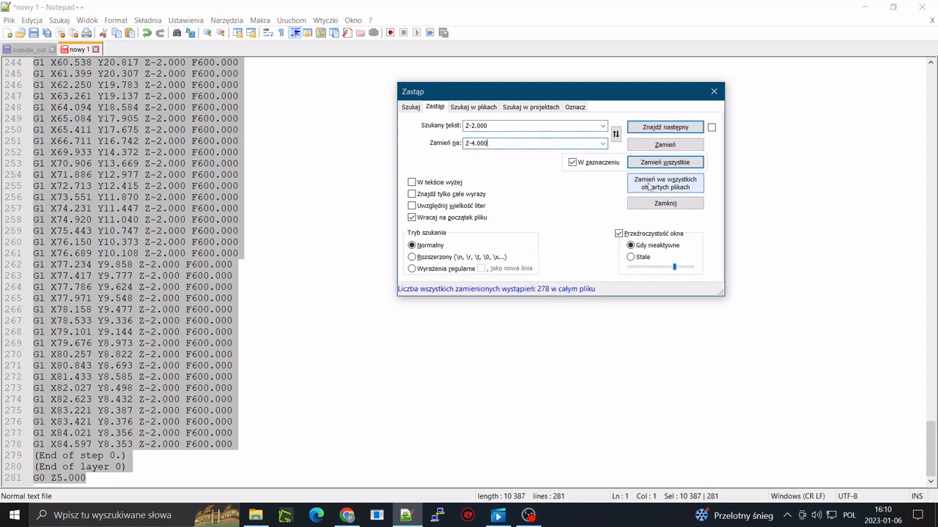
click(664, 162)
Copy the whole Z-4.000 pass and insert it into outside_cut after the Z-2.000 pass
click(307, 163)
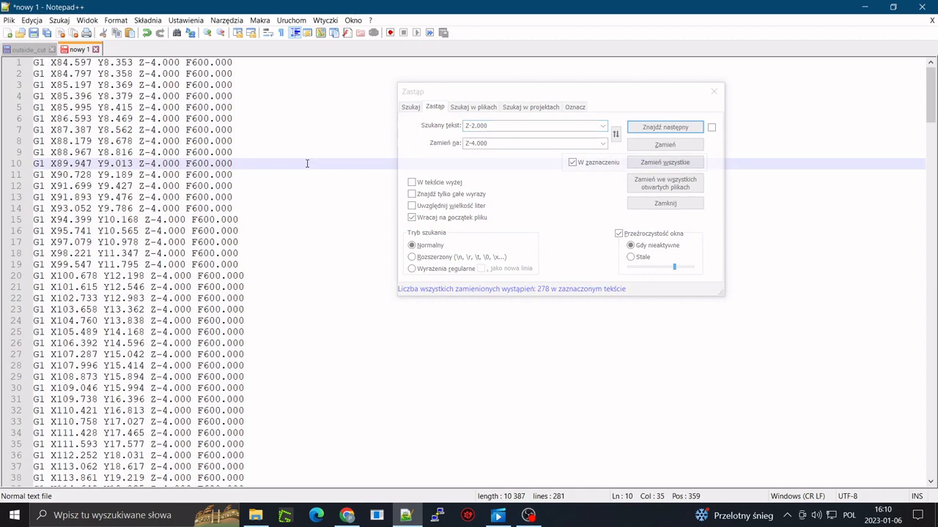
key(ctrl+a)
key(ctrl+c)
click(20, 49)
key(ctrl+v)
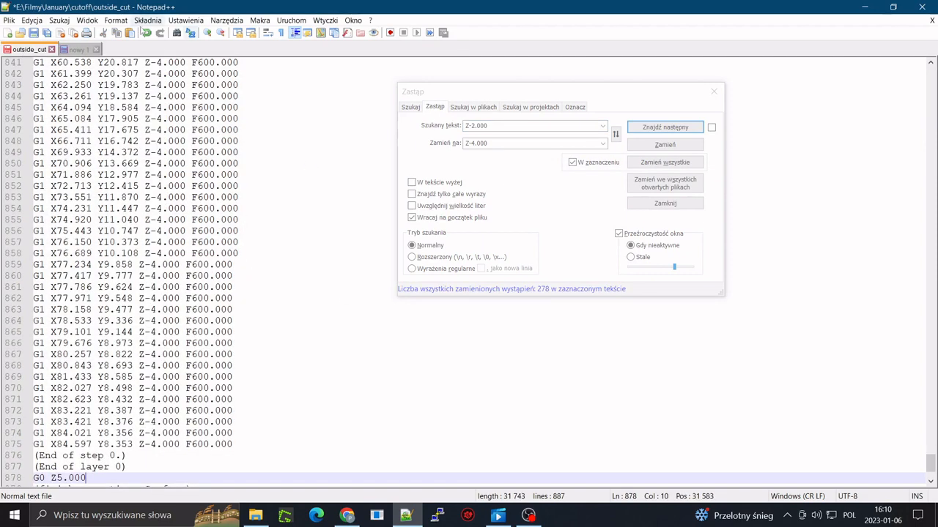
Replace every Z-4.000 with Z-6.000 in the copied pass, and start a new line after the Z-4.000 pass in outside_cut
click(79, 50)
click(492, 142)
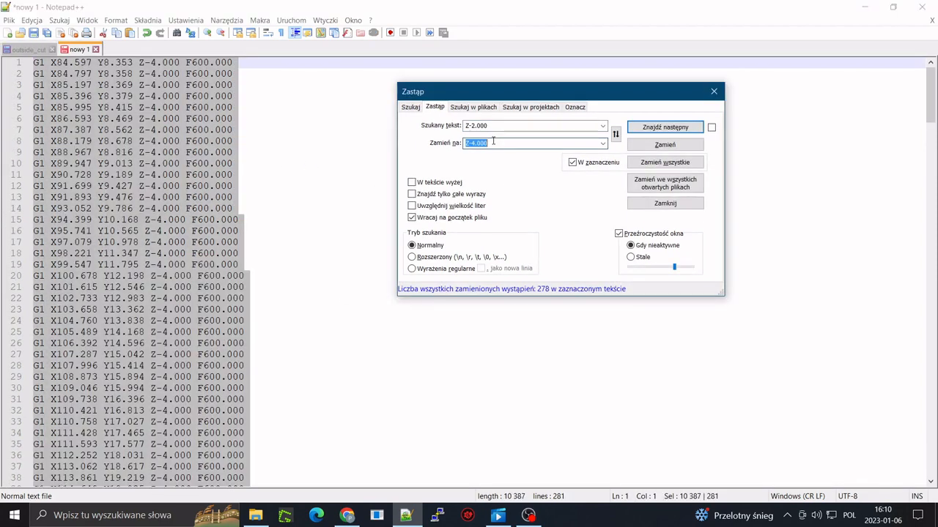
key(ctrl+c)
click(469, 126)
key(ctrl+v)
click(474, 142)
click(472, 143)
click(664, 162)
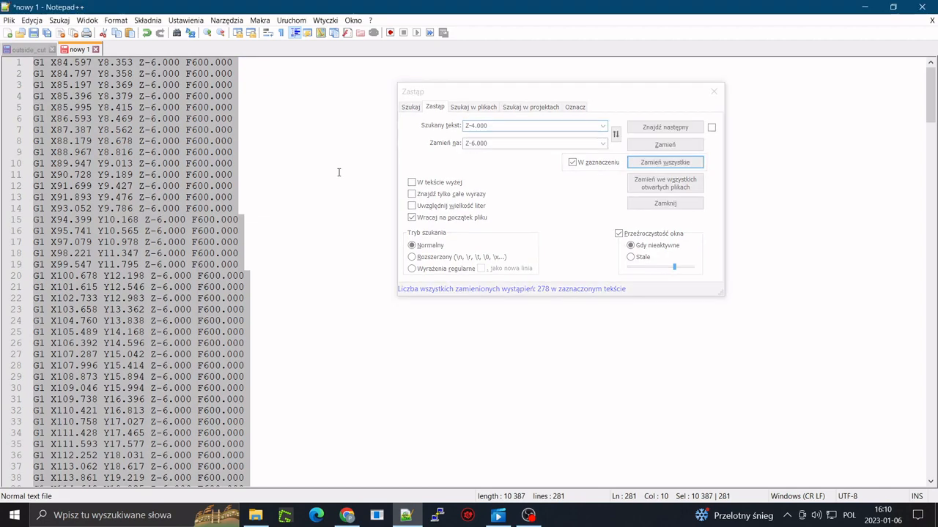
click(28, 50)
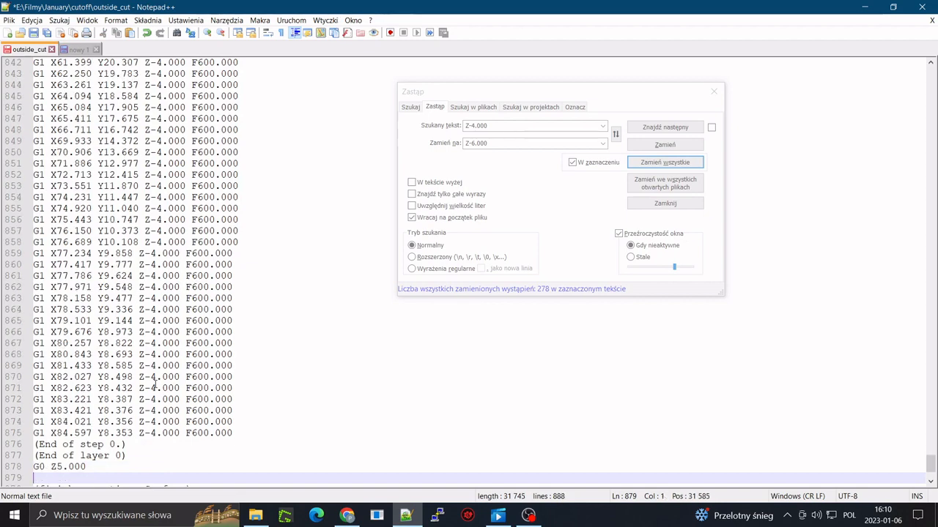
Replace every Z-6.000 with Z-8.000 in the copied pass in the separate document
click(77, 49)
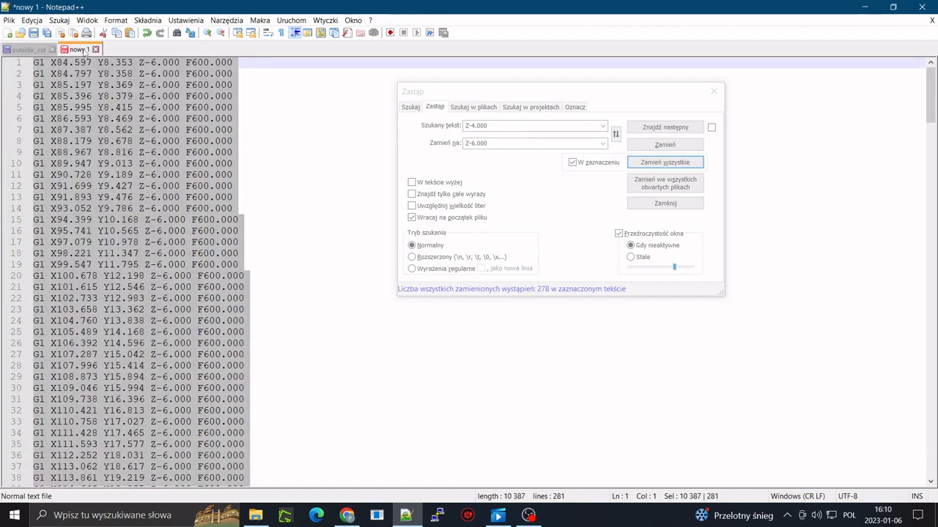
click(473, 125)
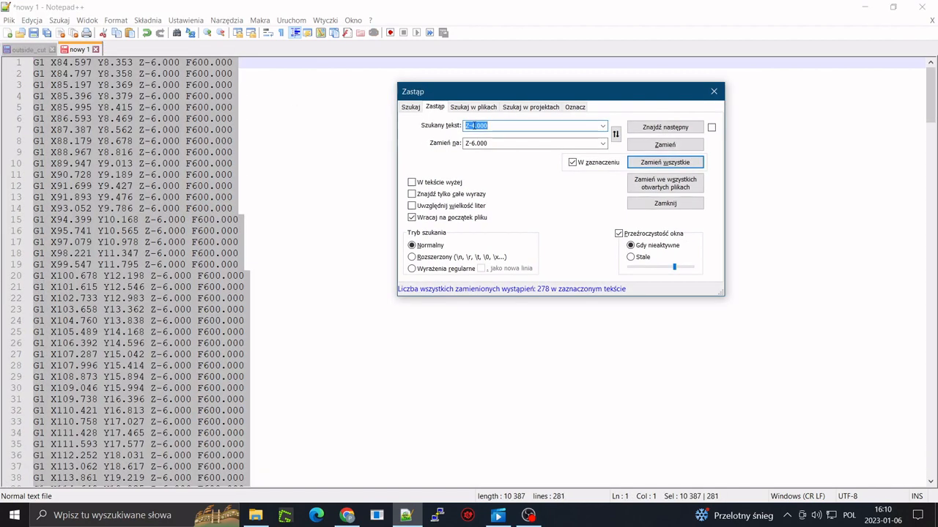
click(475, 142)
click(475, 143)
key(BackSpace)
text(8)
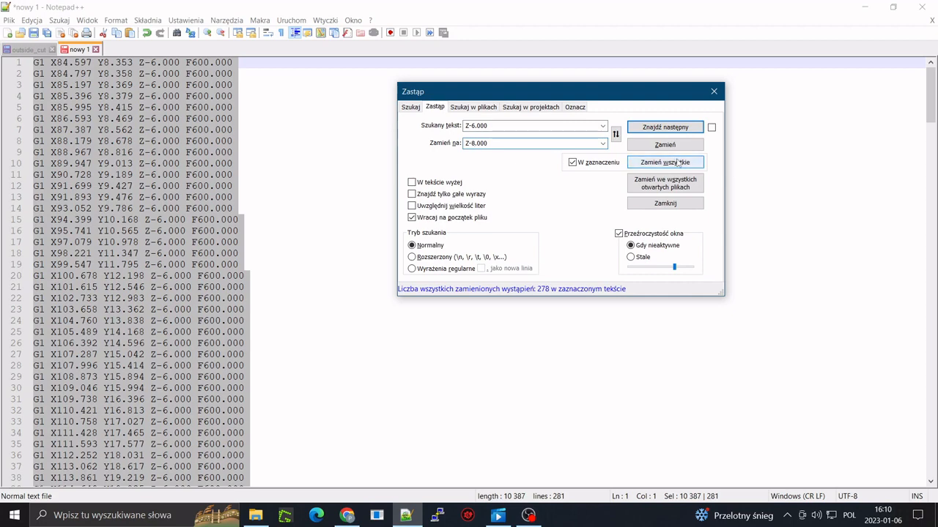
click(665, 162)
Copy the whole Z-8.000 pass into outside_cut after the Z-6.000 pass and start a new line after it
click(318, 166)
key(ctrl+a)
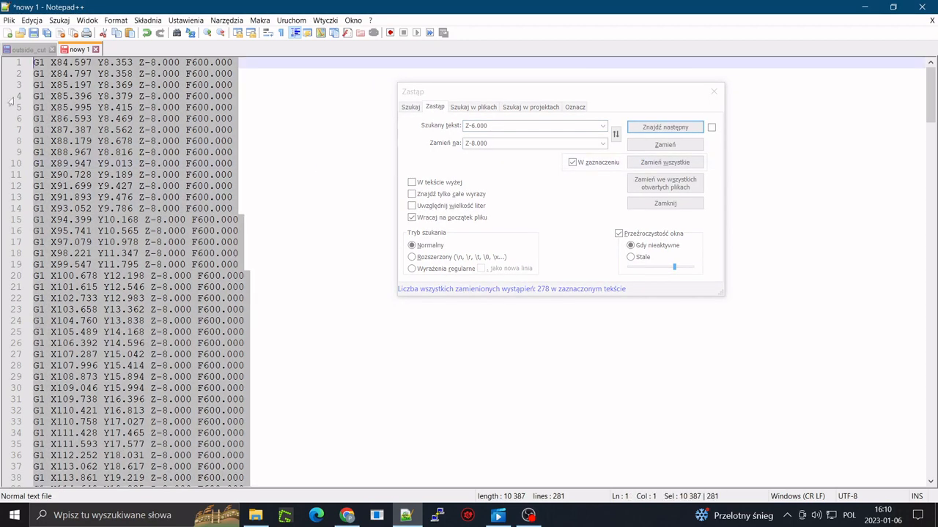
click(27, 50)
key(Down)
key(Down)
key(Down)
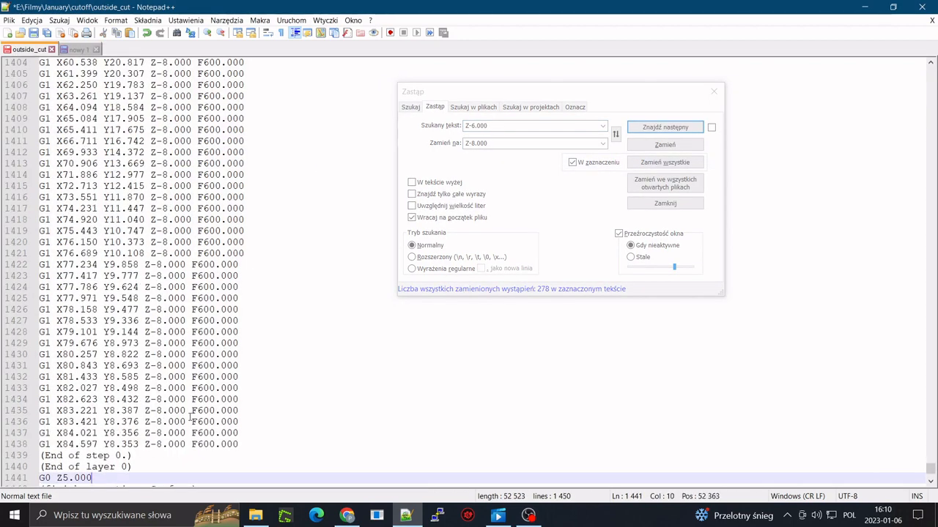
key(Down)
Replace every Z-8.000 with Z-10.000 in the separate document holding the copied pass
click(79, 49)
click(500, 125)
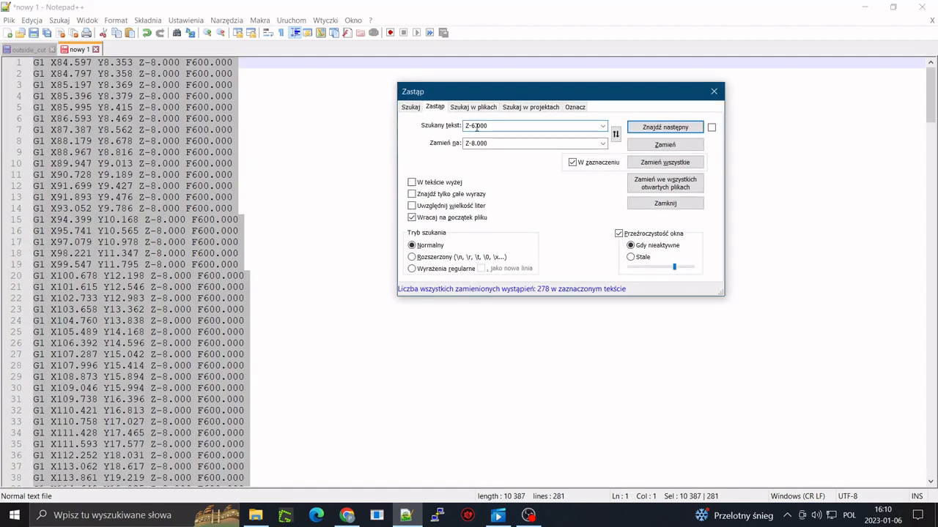
double_click(476, 143)
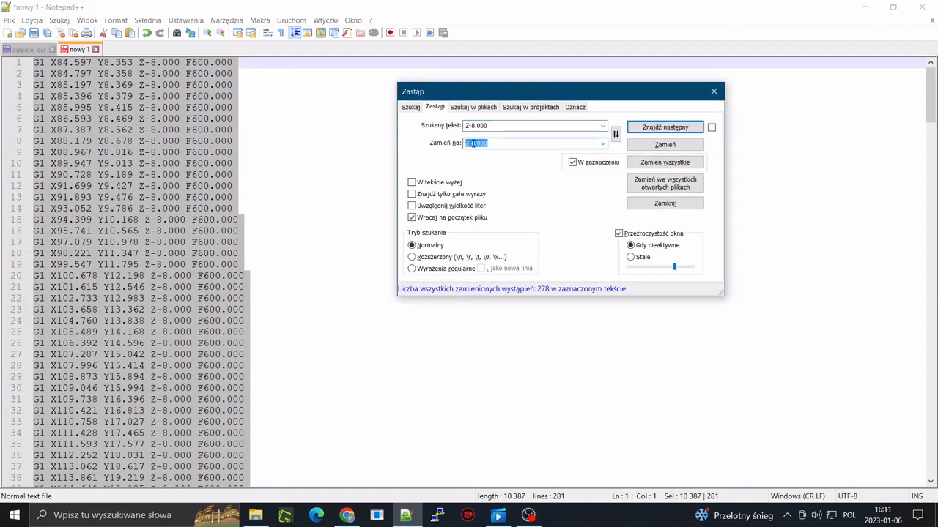
drag(476, 143, 472, 143)
text(10)
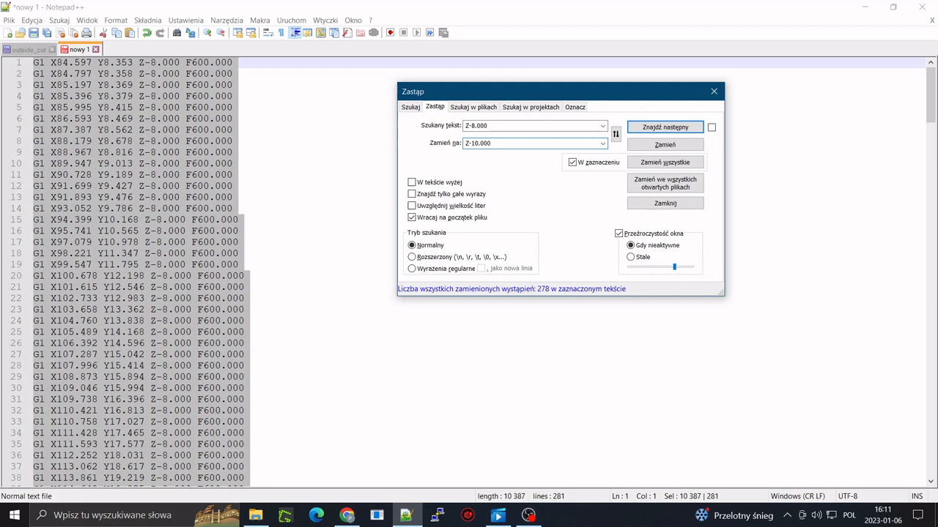
click(665, 162)
Copy the entire Z-10.000 pass and insert it into outside_cut after the Z-8.000 pass
click(250, 211)
key(ctrl+a)
key(ctrl+c)
key(ctrl+Tab)
key(ctrl+v)
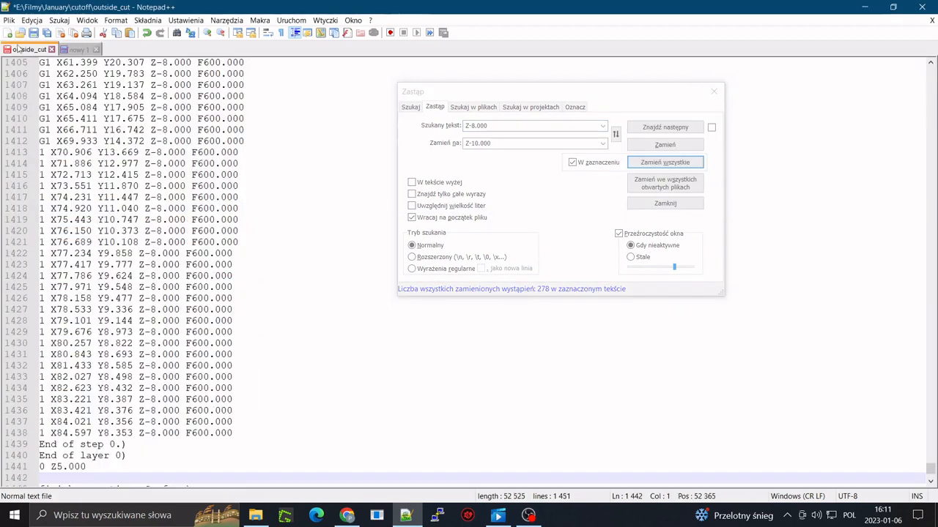
Replace every Z-10.000 with Z-12.000 in the separate document's copied pass
key(ctrl+Tab)
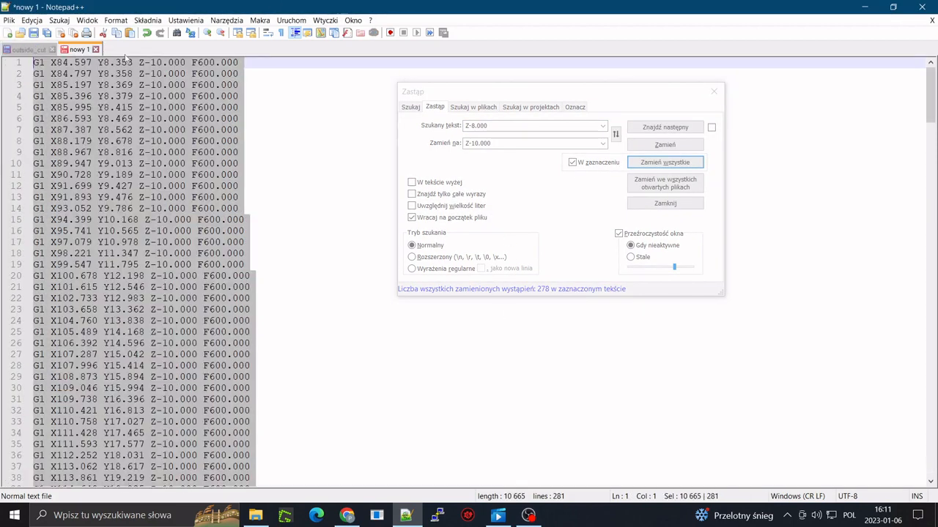
click(476, 125)
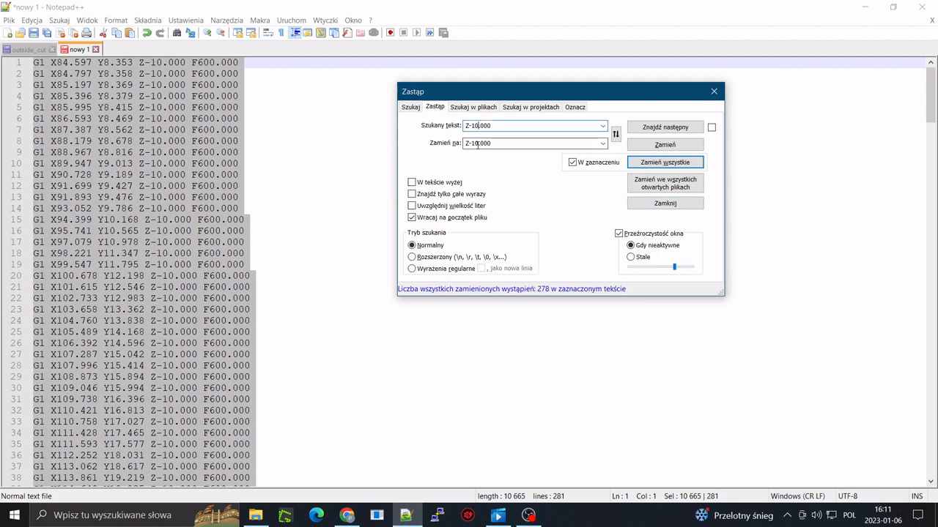
double_click(476, 143)
text(12)
click(680, 164)
Copy the whole Z-12.000 pass and insert it into outside_cut on a new line after the Z-10.000 pass's closing G0 Z5.000
click(256, 209)
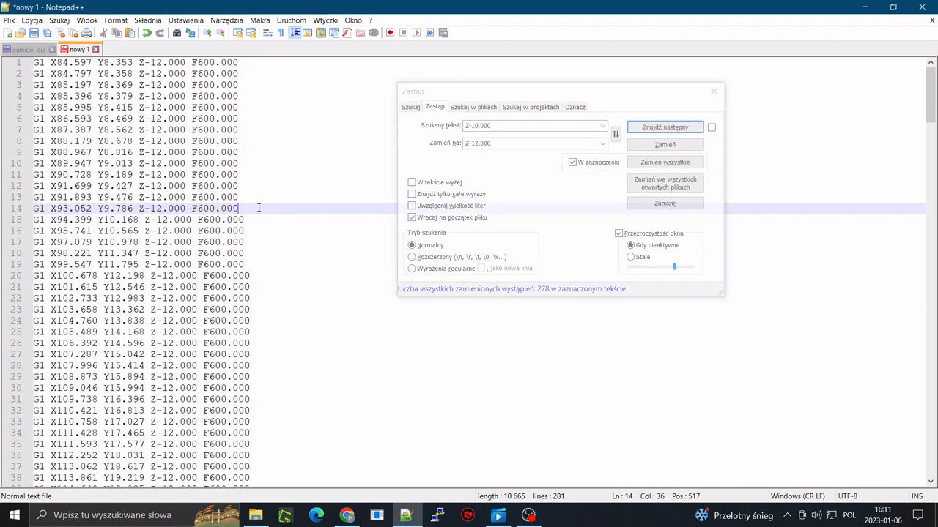
key(ctrl+a)
key(ctrl+Tab)
scroll(107, 444, down, 2)
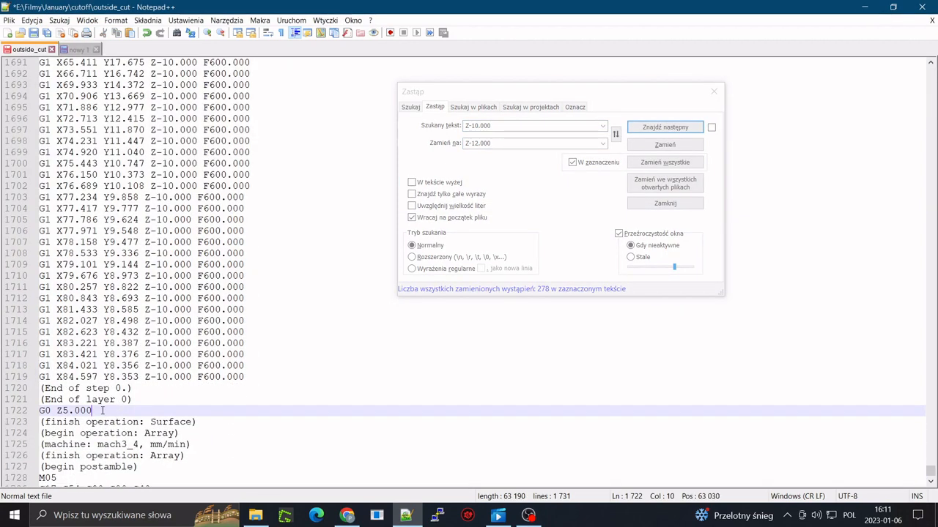
scroll(103, 410, down, 1)
key(Return)
key(ctrl+v)
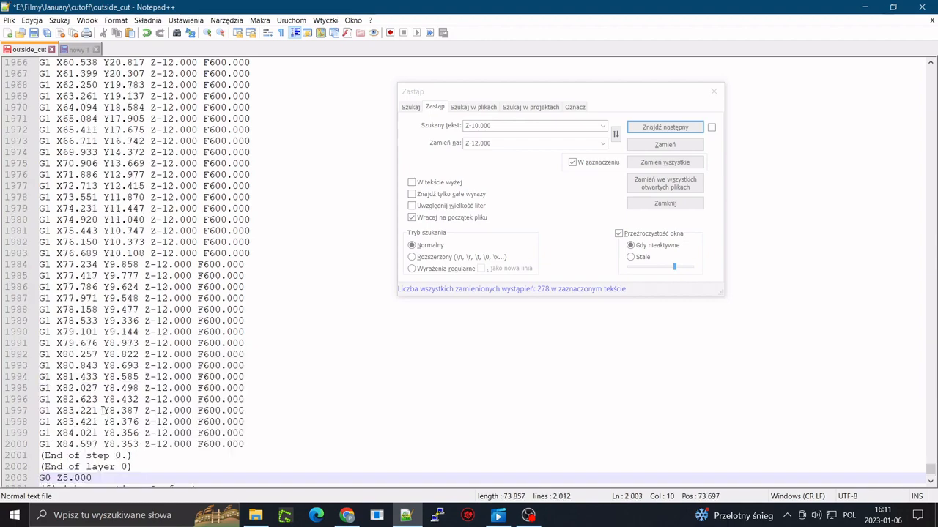
Close the Replace dialog, return to the beginning of outside_cut and save the file
click(714, 91)
click(469, 219)
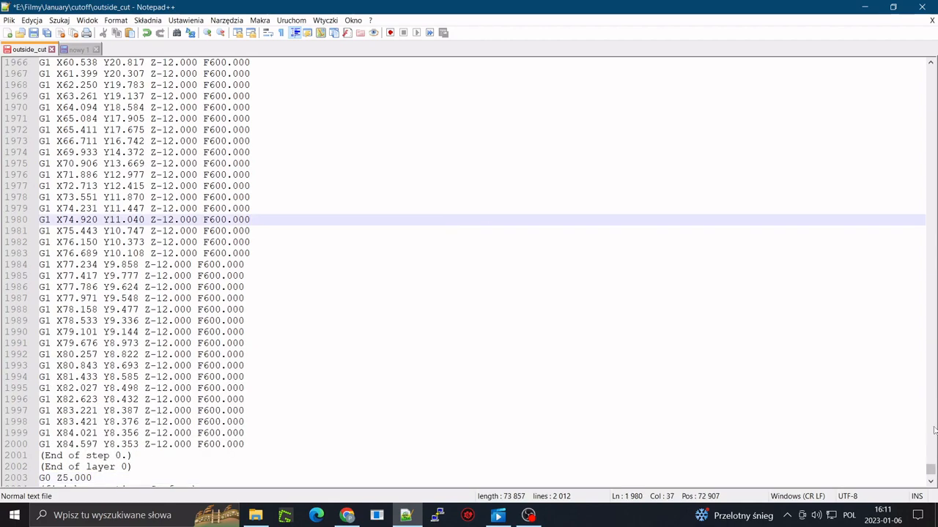
drag(931, 470, 925, 70)
click(645, 187)
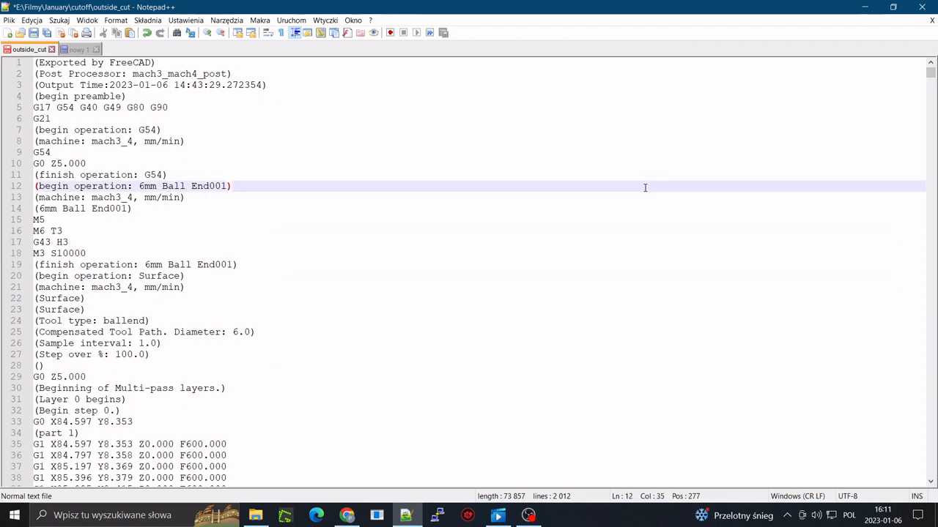
click(526, 517)
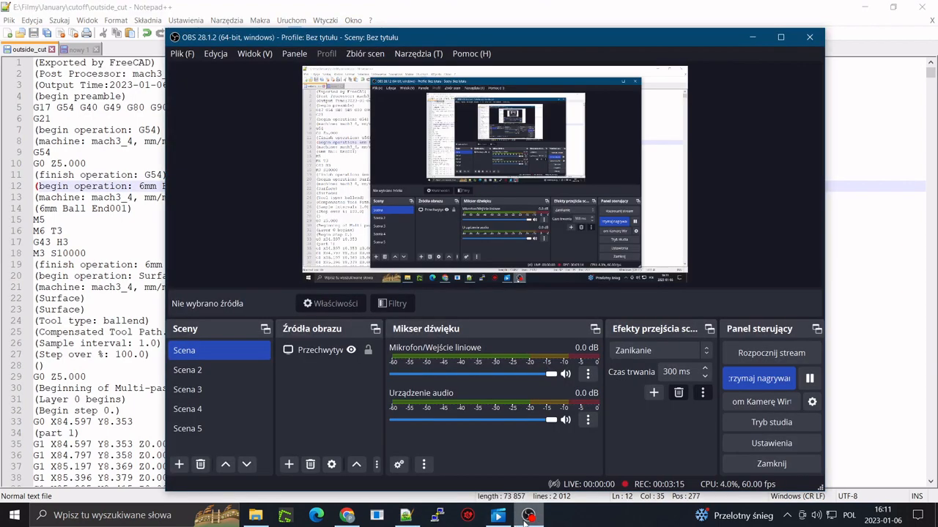
click(526, 517)
Copy all of outside_cut's G-code into NC Viewer in the browser and plot it
click(334, 287)
key(ctrl+a)
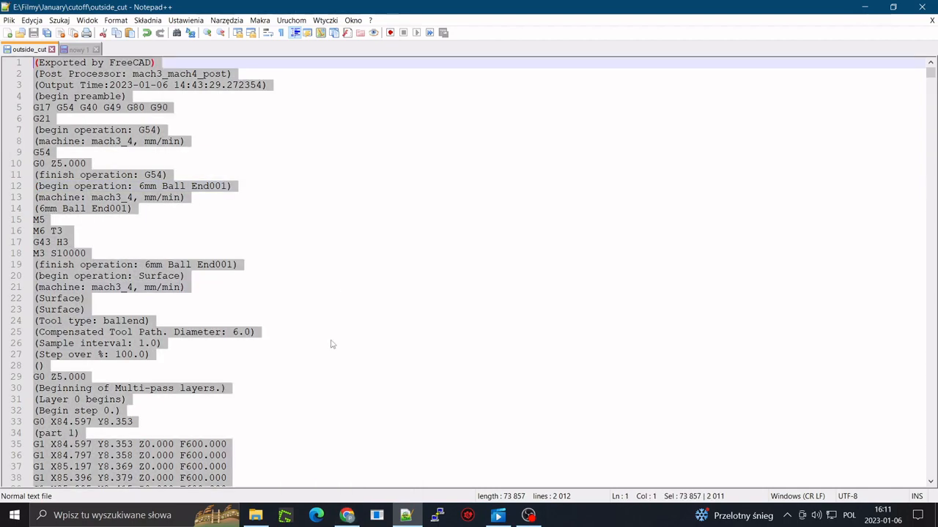
click(346, 515)
key(ctrl+v)
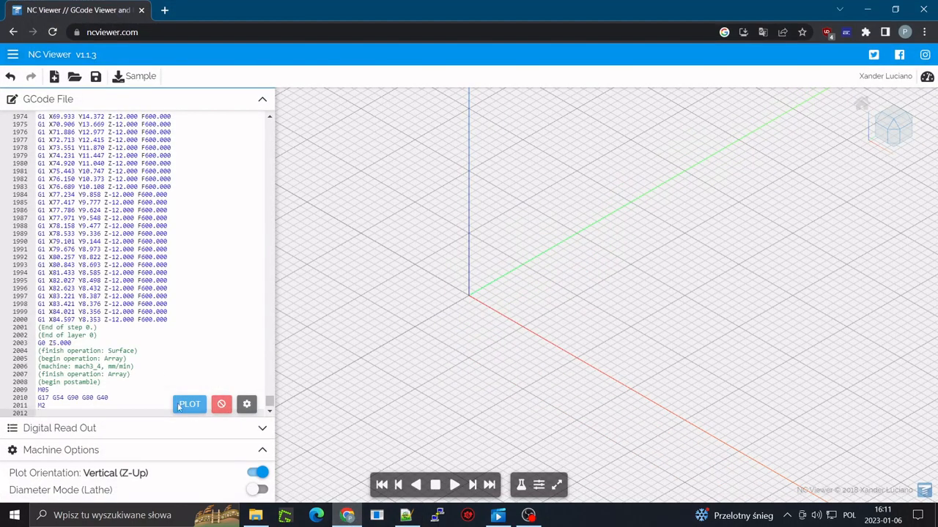
click(184, 405)
Examine the stacked outside contour passes in the 3D plot, and place the cursor at the end of the viewer's code
drag(484, 315, 532, 288)
scroll(532, 286, down, 6)
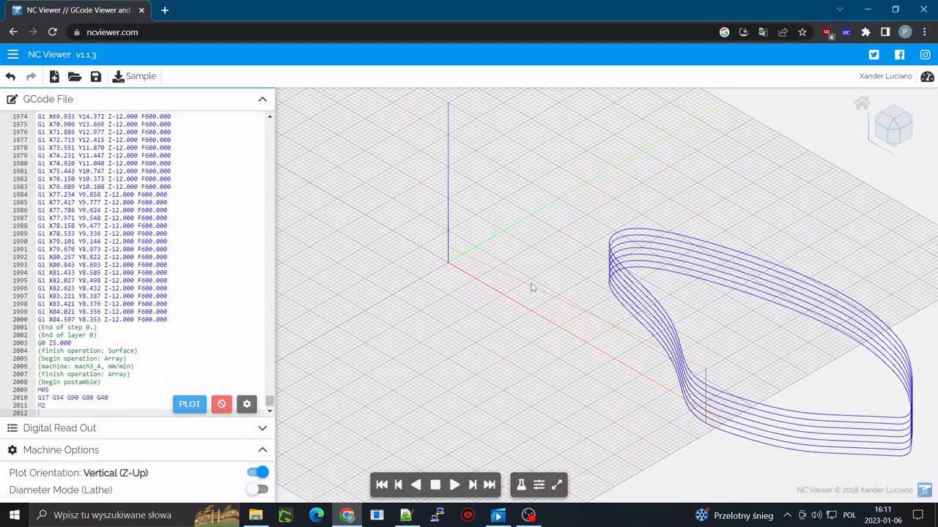
scroll(469, 293, up, 3)
scroll(431, 272, down, 5)
scroll(467, 283, up, 5)
right_drag(467, 283, 390, 274)
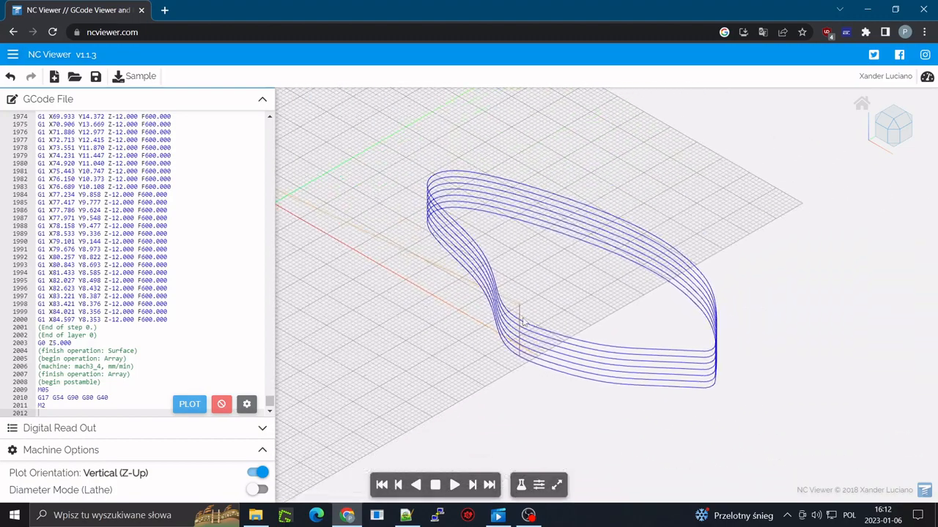
mouse_move(270, 402)
mouse_down()
mouse_move(275, 129)
mouse_move(275, 409)
mouse_up()
click(130, 405)
Show the folder containing outside_cut from Notepad++ and open the inside_cut file from it in Notepad++
click(405, 515)
click(9, 20)
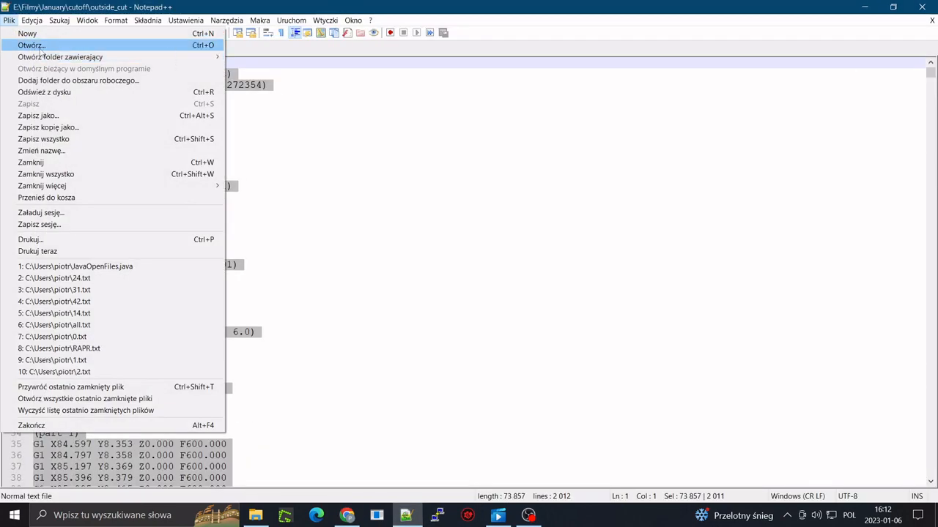
mouse_move(100, 57)
click(313, 58)
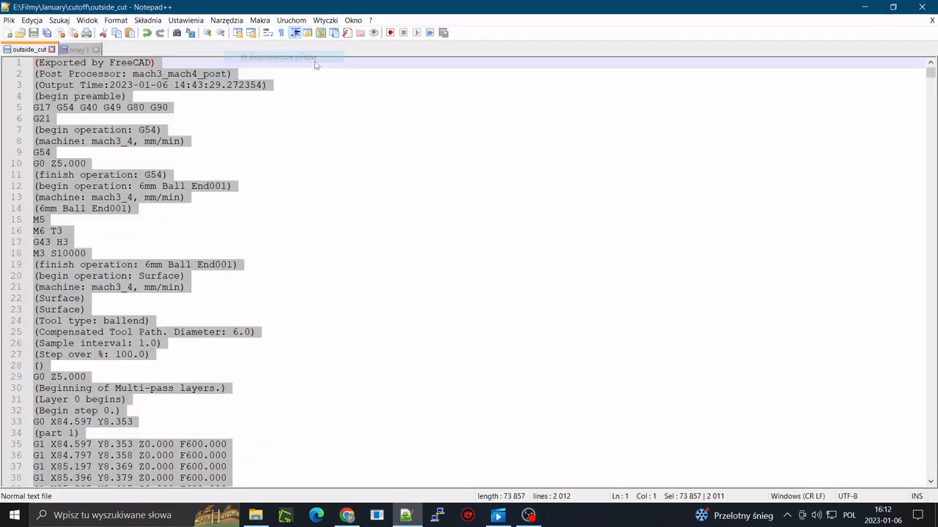
click(314, 461)
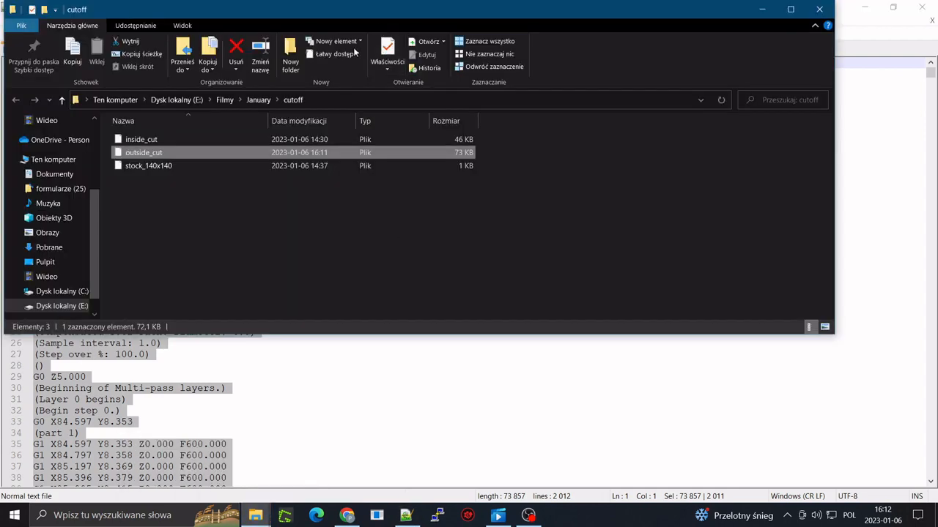
click(150, 166)
double_click(169, 143)
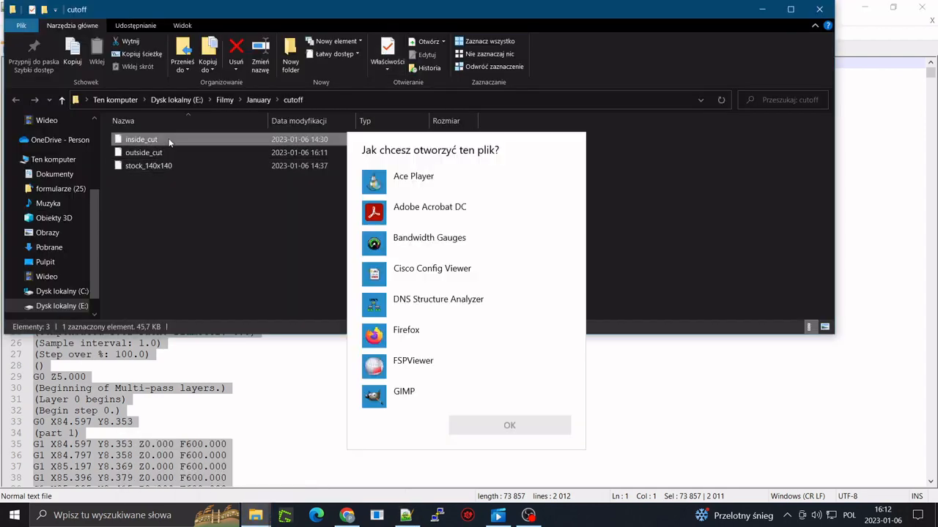
drag(169, 142, 341, 364)
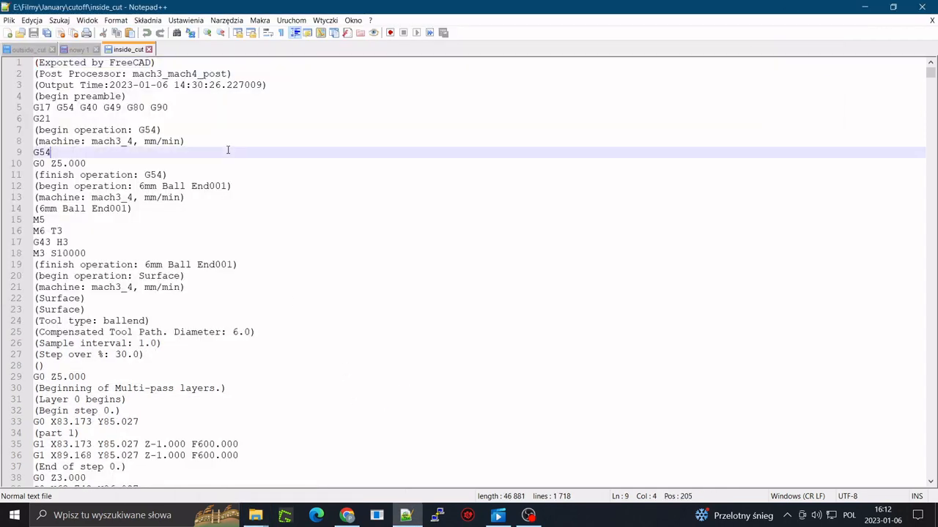
Append all of inside_cut's G-code to the end of the code in NC Viewer and plot both toolpaths together
key(ctrl+a)
click(346, 515)
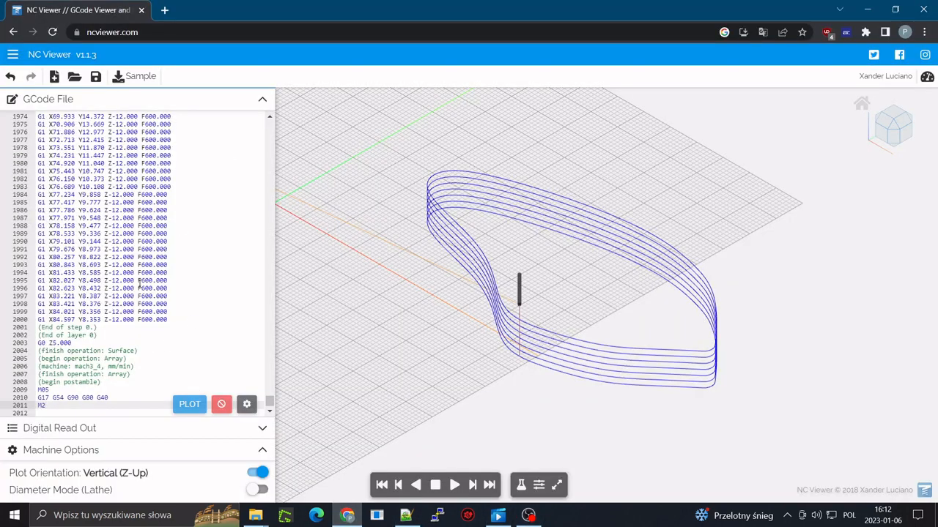
key(ctrl+v)
click(189, 403)
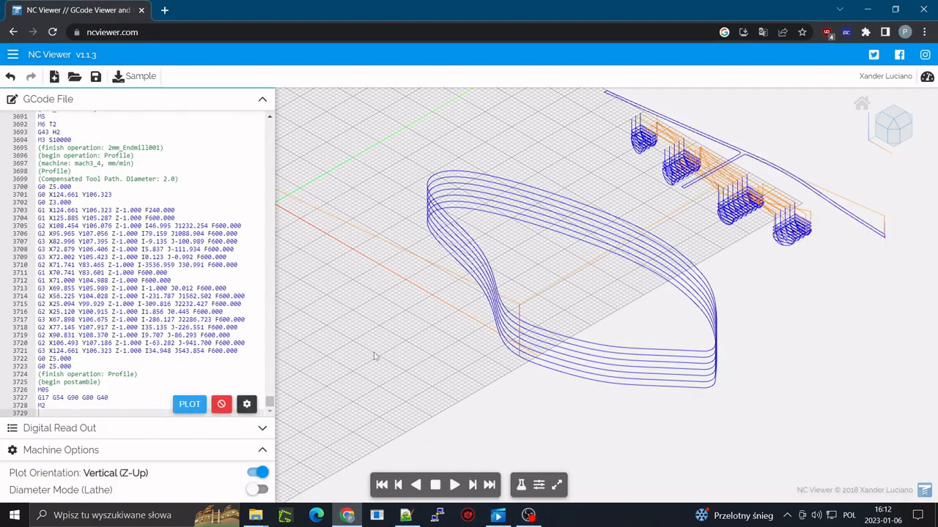
scroll(521, 280, down, 3)
scroll(597, 265, up, 3)
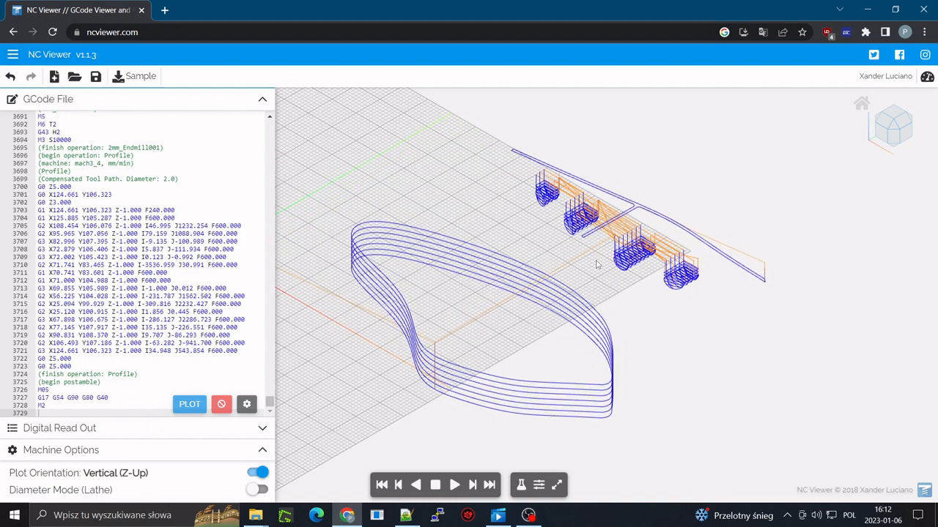
Open the stock_140x140 file from the cutoff folder in Notepad++
mouse_move(255, 515)
click(364, 469)
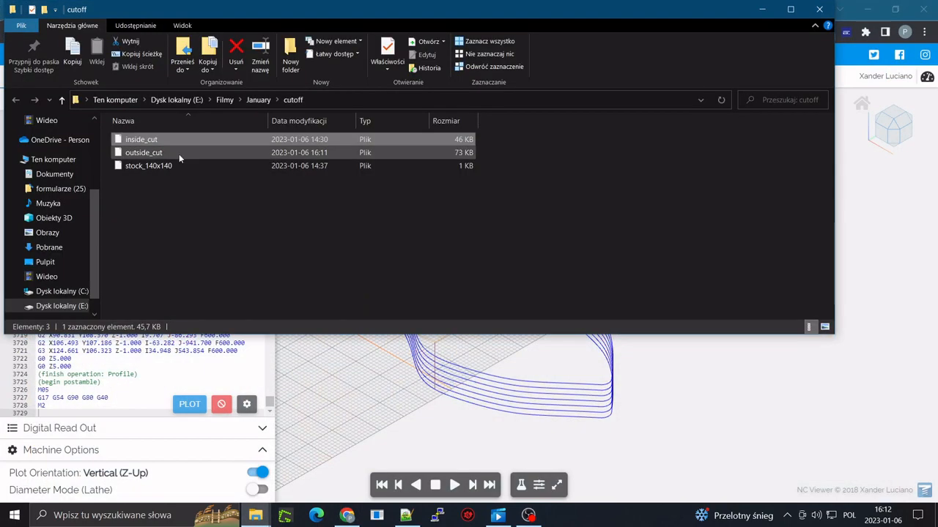
click(176, 166)
click(406, 515)
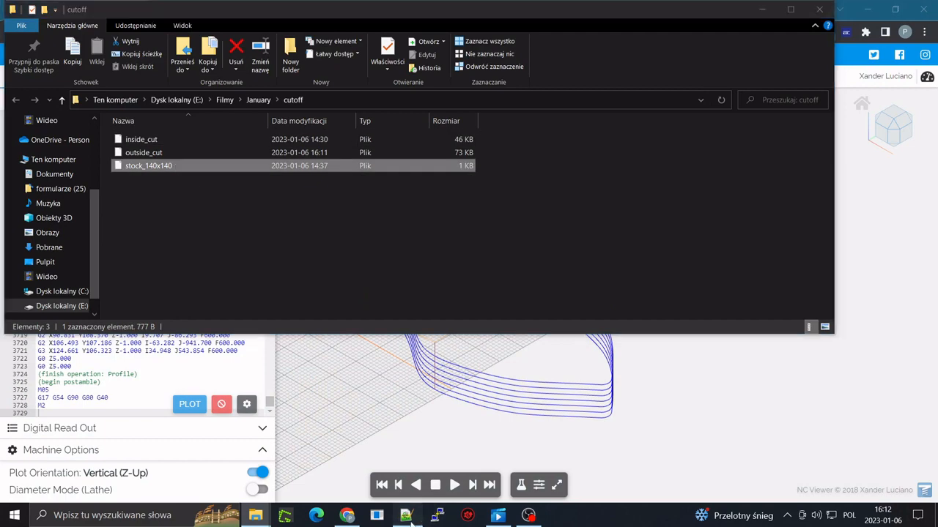
key(alt+Tab)
drag(380, 368, 391, 437)
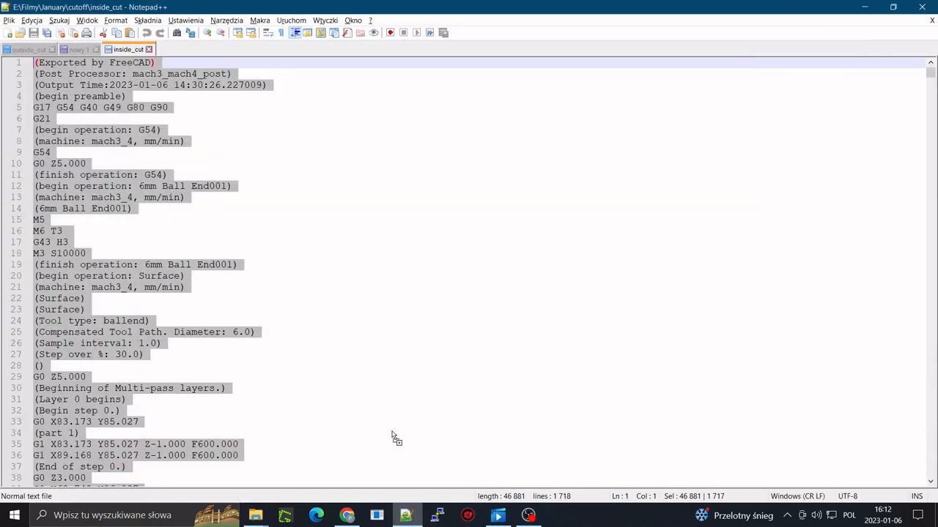
Append the full stock_140x140 drilling G-code to the end of NC Viewer's code and plot it with the other toolpaths
key(ctrl+a)
key(ctrl+c)
click(349, 518)
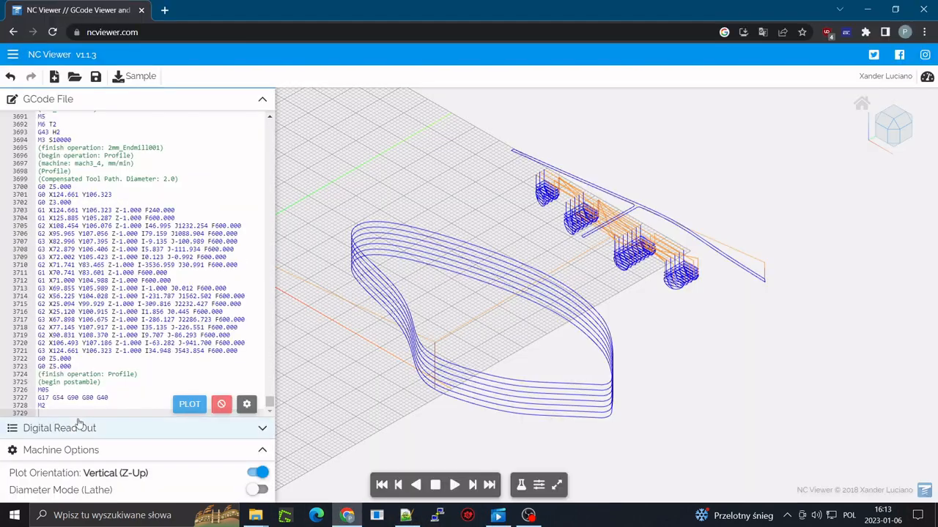
key(ctrl+v)
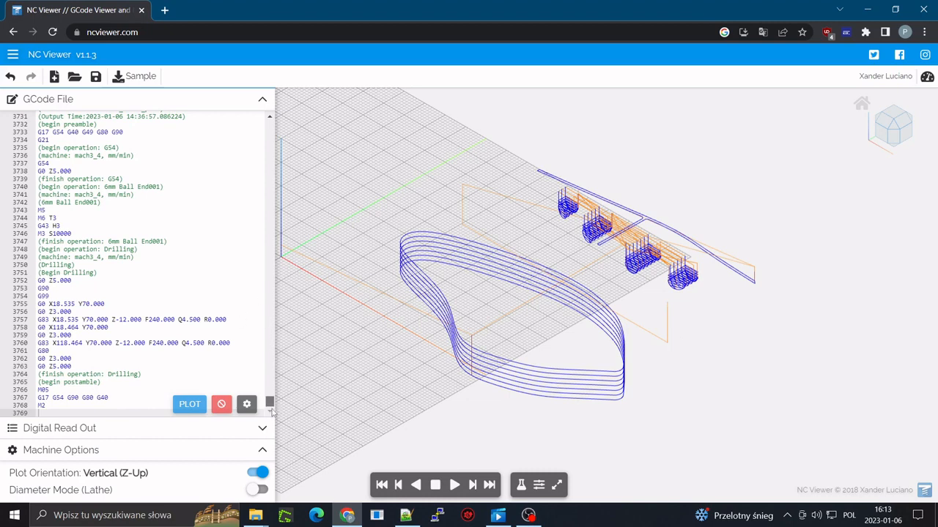
mouse_move(269, 406)
mouse_down()
mouse_move(265, 352)
mouse_move(266, 407)
mouse_up()
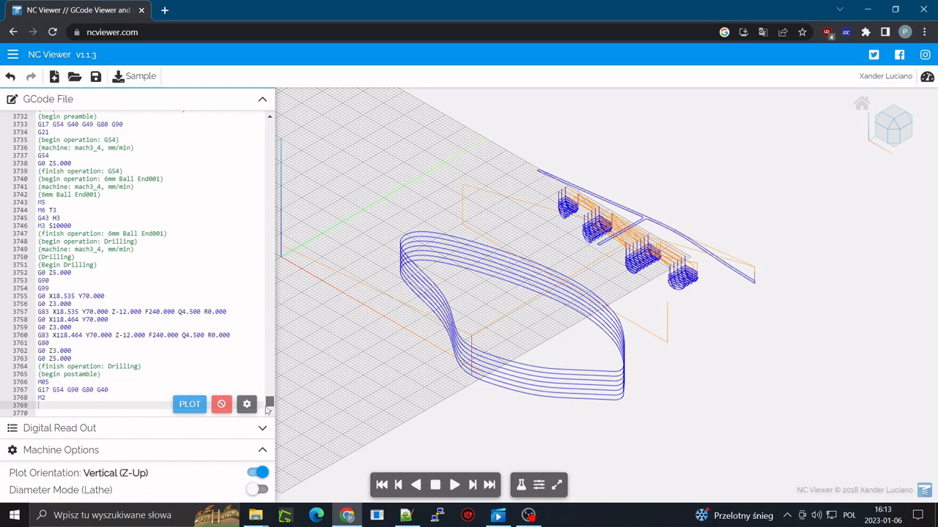
Examine the combined G-code from its beginning through the outside_cut passes to the appended code, along with the plotted toolpaths
drag(266, 407, 268, 120)
scroll(194, 249, down, 3)
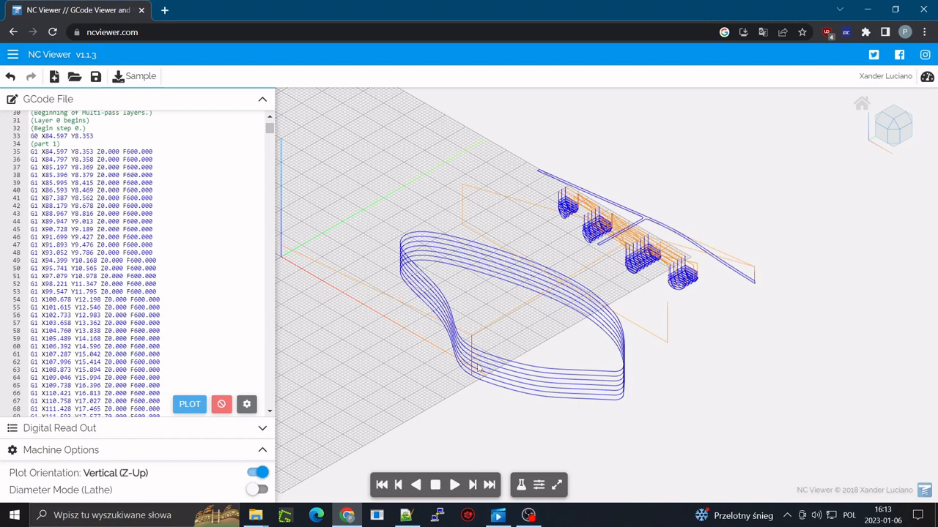
scroll(173, 294, up, 2)
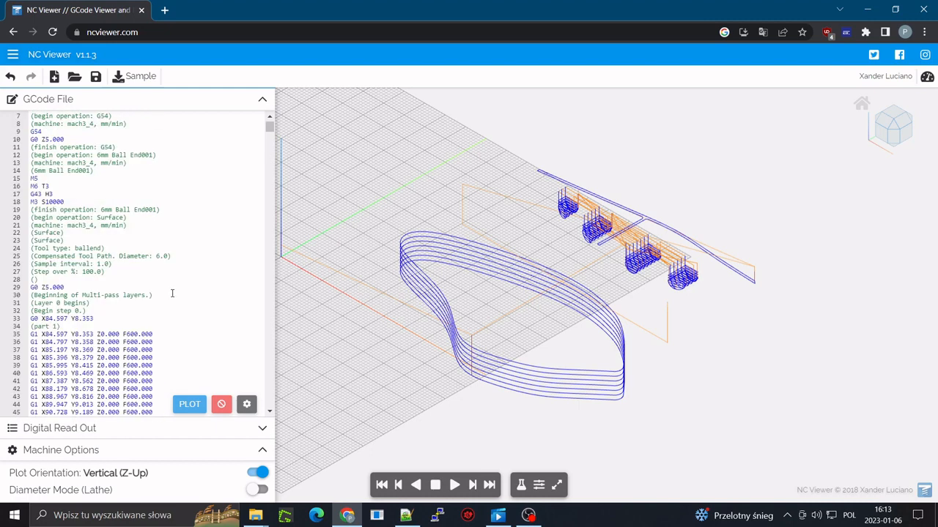
scroll(173, 294, down, 20)
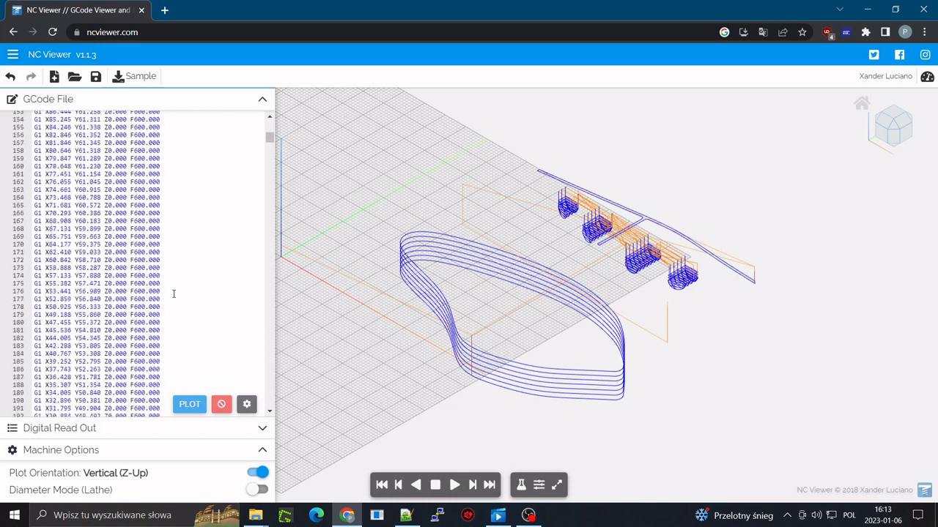
scroll(173, 293, down, 9)
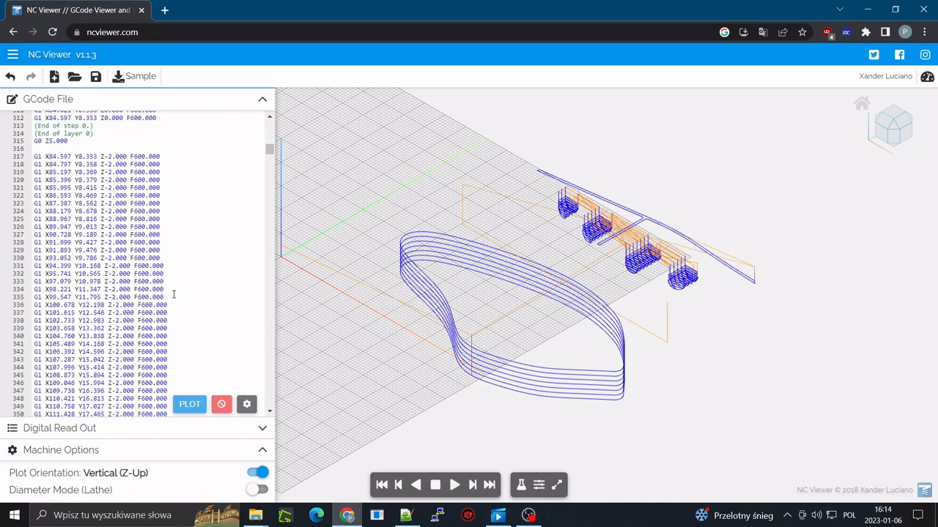
mouse_move(270, 149)
mouse_down()
mouse_move(270, 126)
mouse_move(270, 144)
mouse_up()
scroll(452, 348, up, 5)
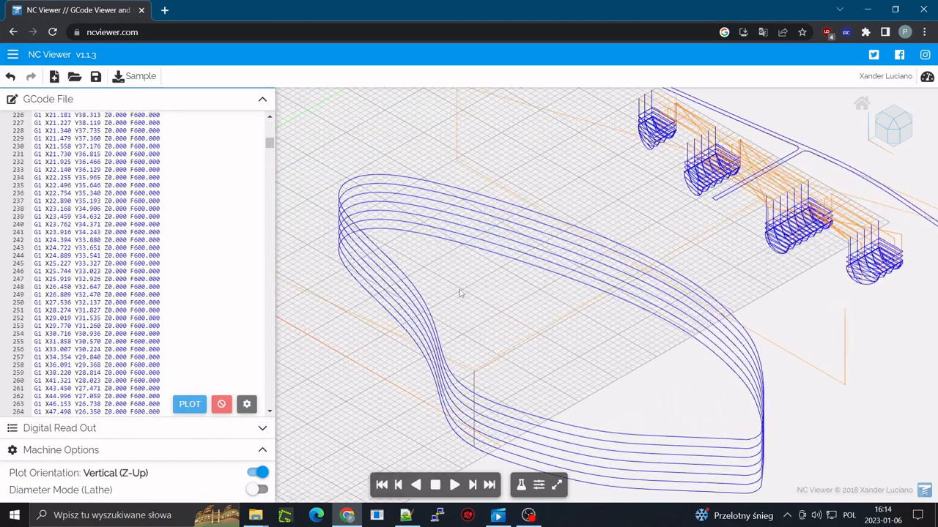
scroll(459, 292, down, 5)
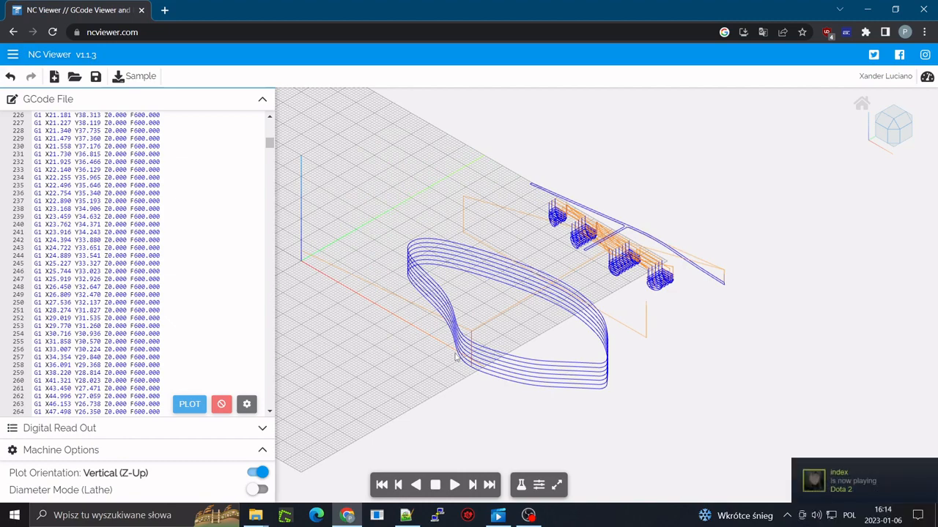
scroll(456, 357, down, 4)
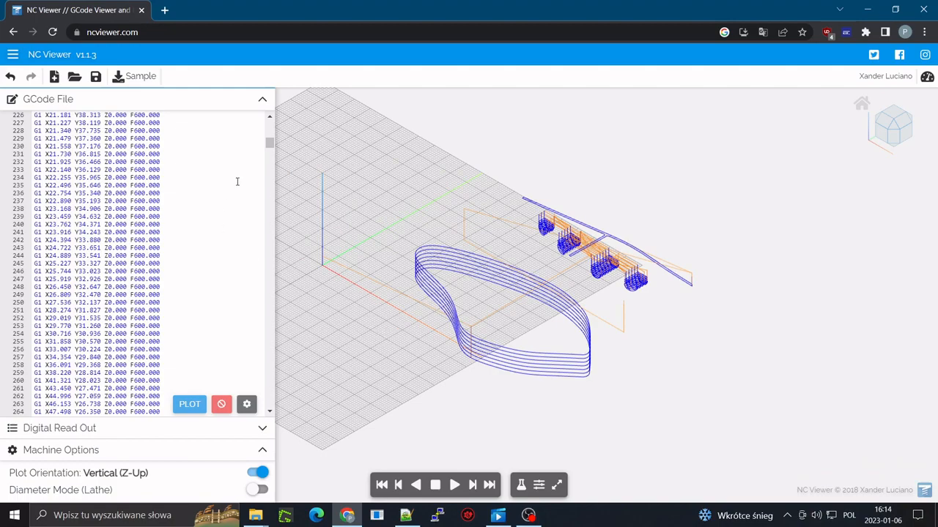
drag(266, 143, 279, 281)
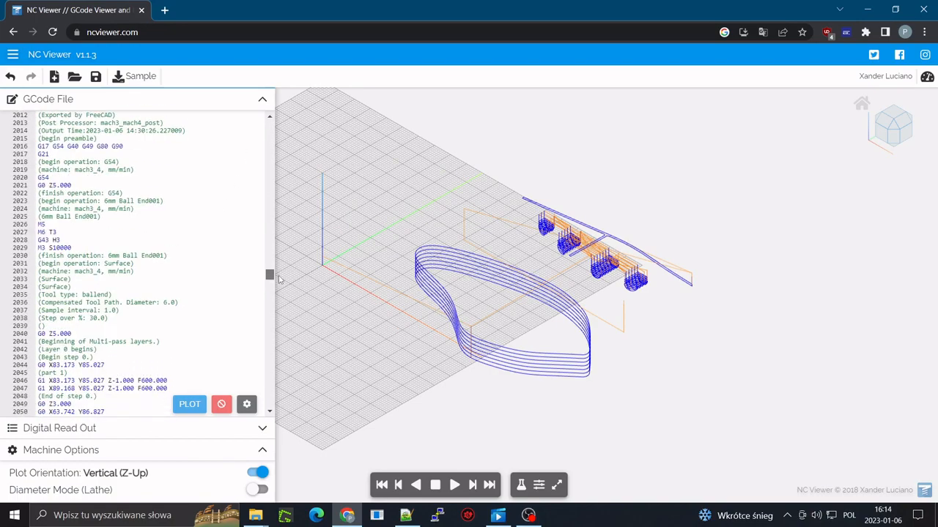
scroll(223, 334, down, 3)
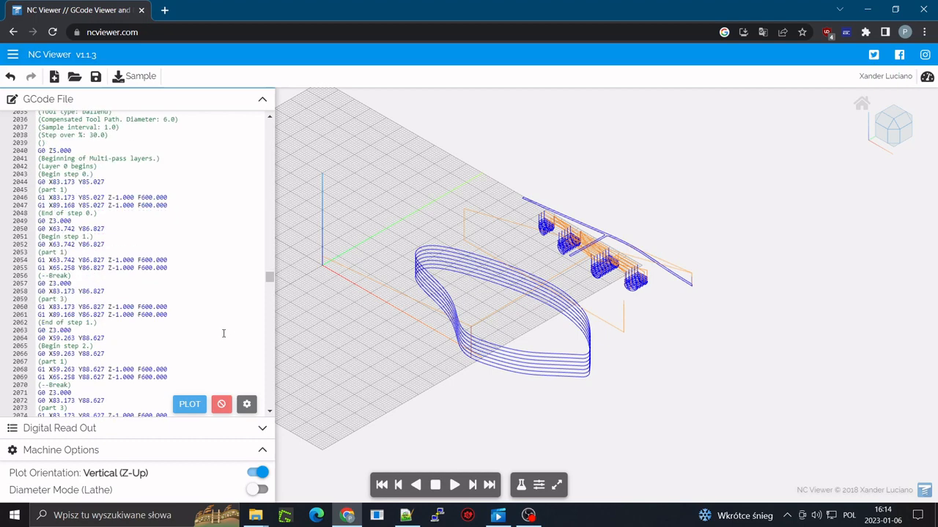
key(ctrl+End)
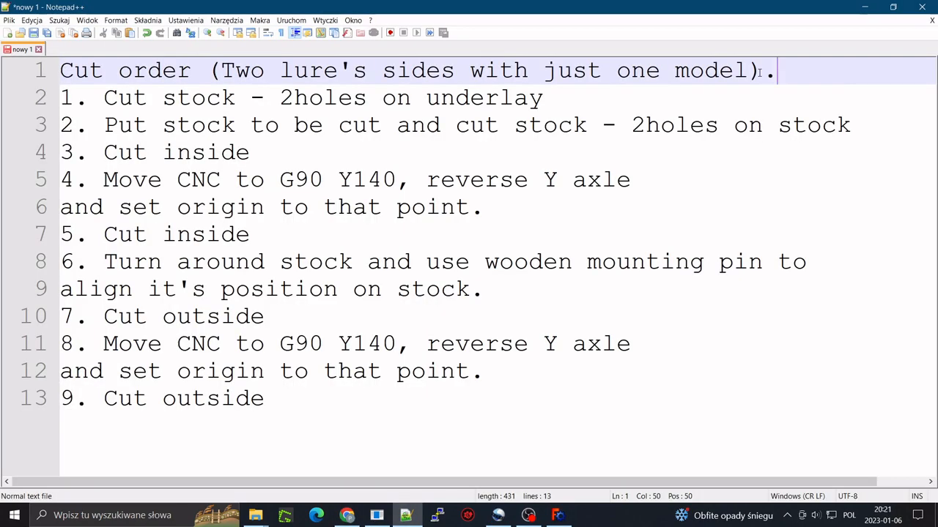
Switch to the Notepad++ note and review the cut order for two lure sides line by line, from the title through item 8
drag(790, 71, 15, 57)
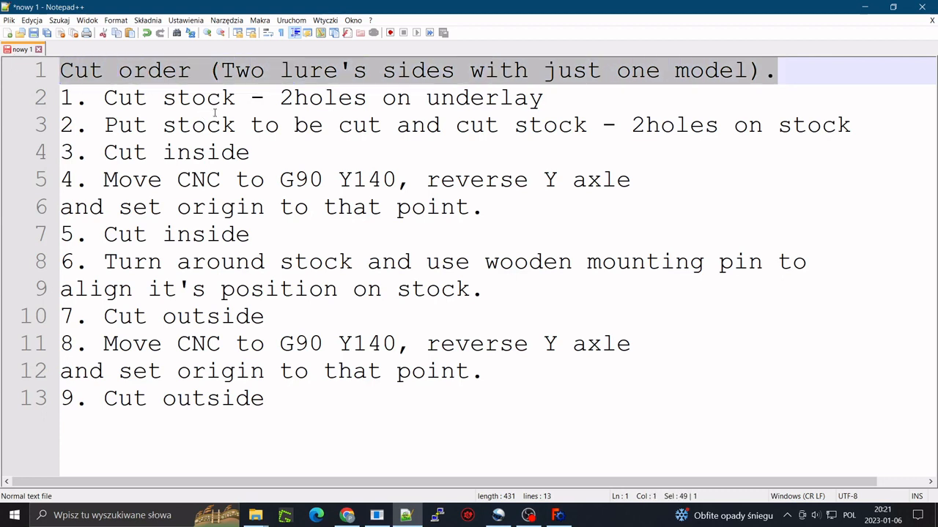
click(249, 99)
click(82, 126)
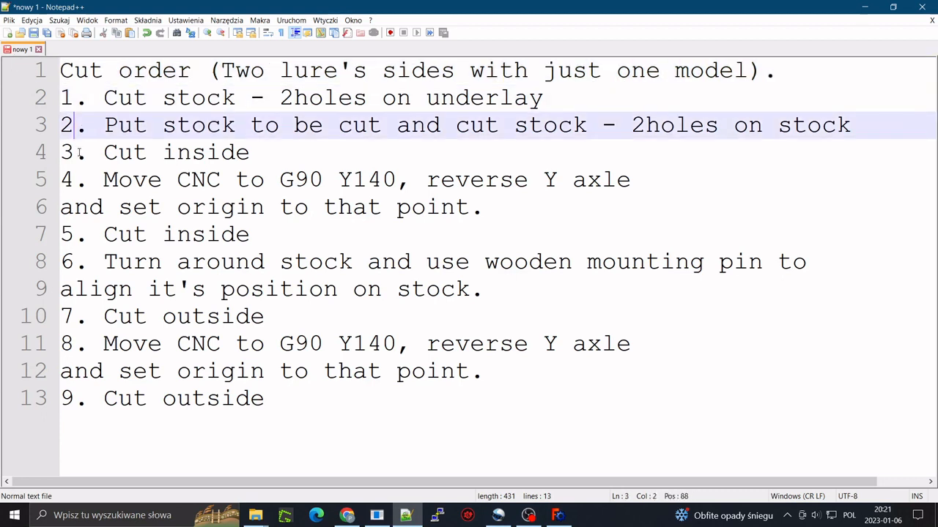
click(79, 153)
click(79, 179)
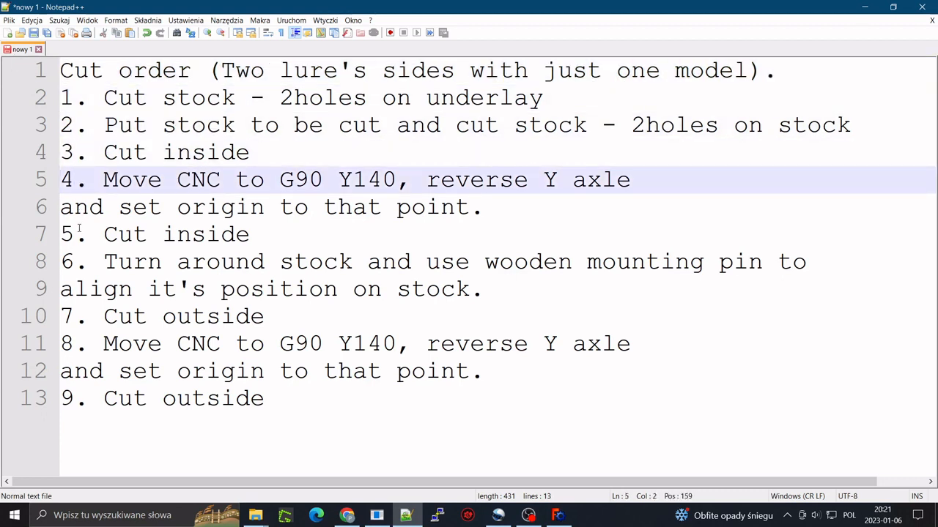
click(79, 231)
click(83, 267)
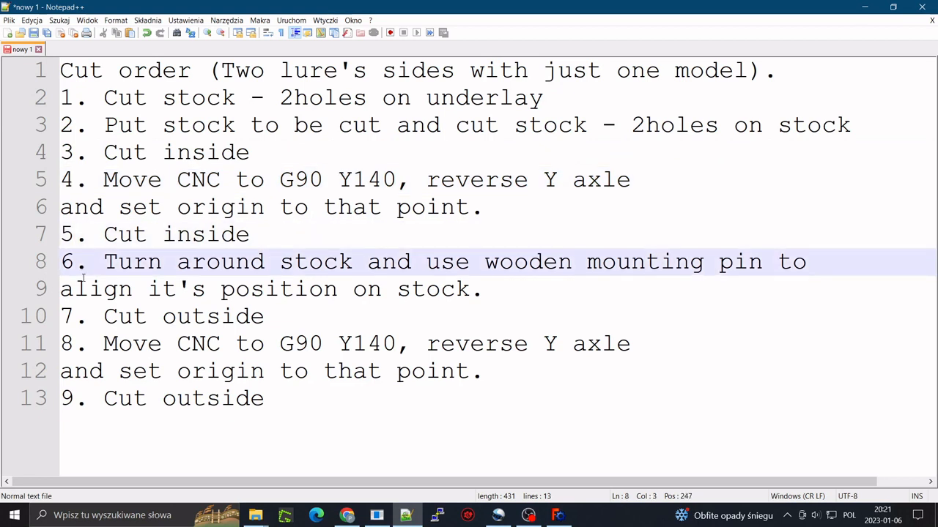
click(77, 316)
click(88, 343)
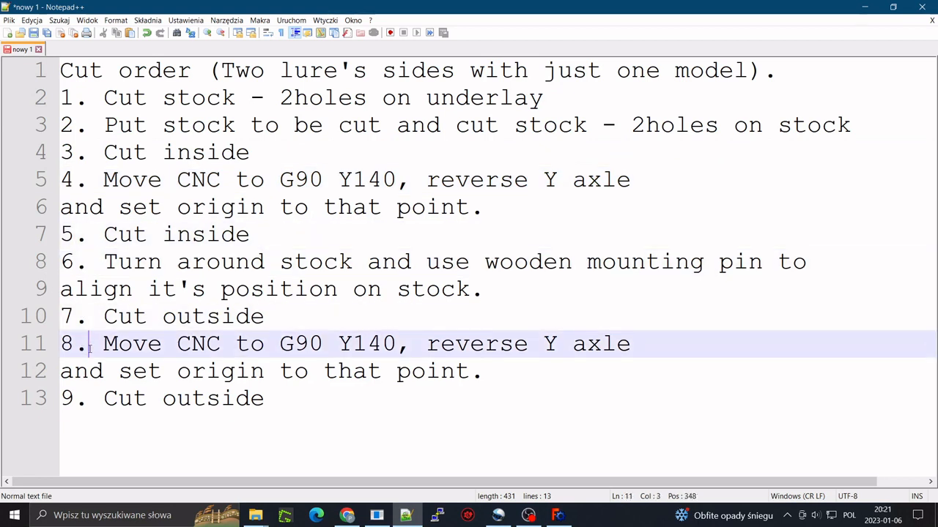